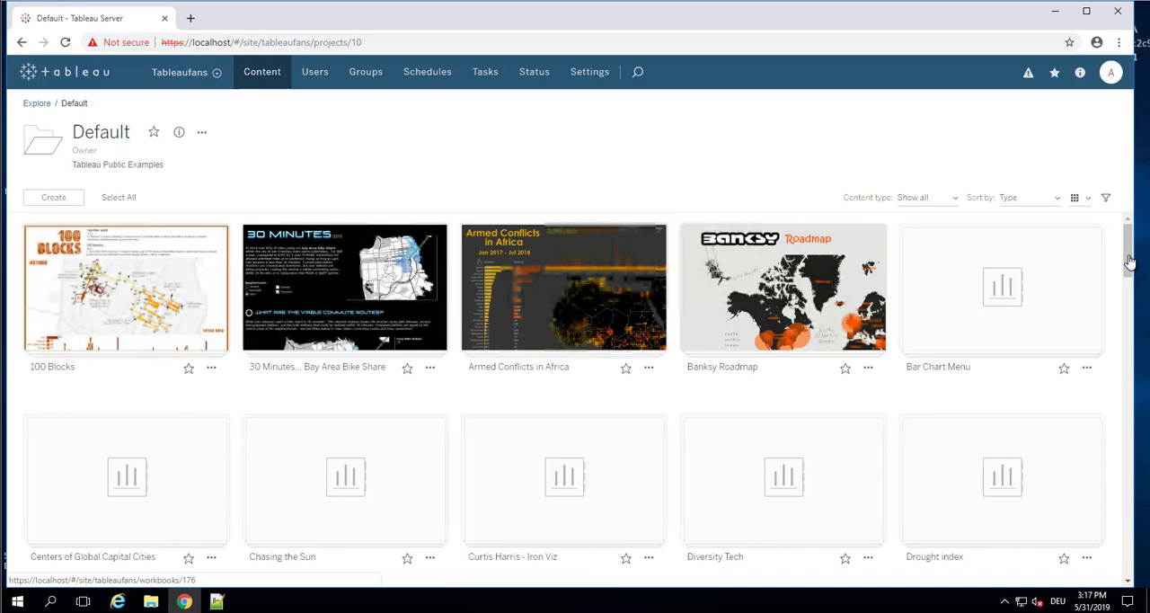
Browse the workbooks in the Default project of the Tableaufans site and return to the Explore level
drag(1131, 260, 1132, 312)
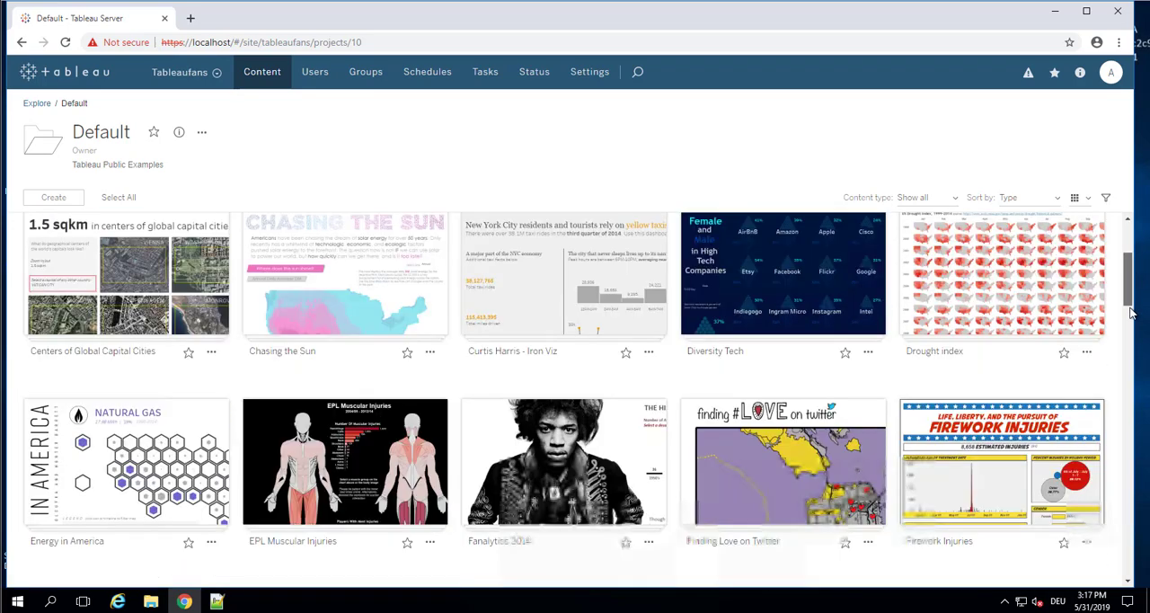
scroll(1132, 312, down, 2)
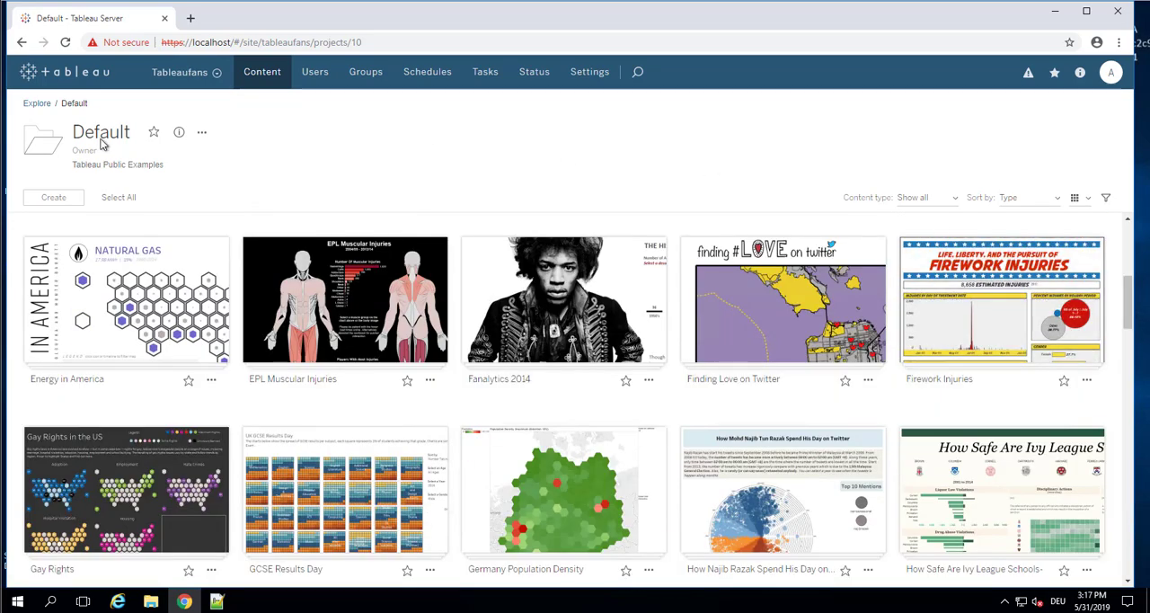
click(37, 104)
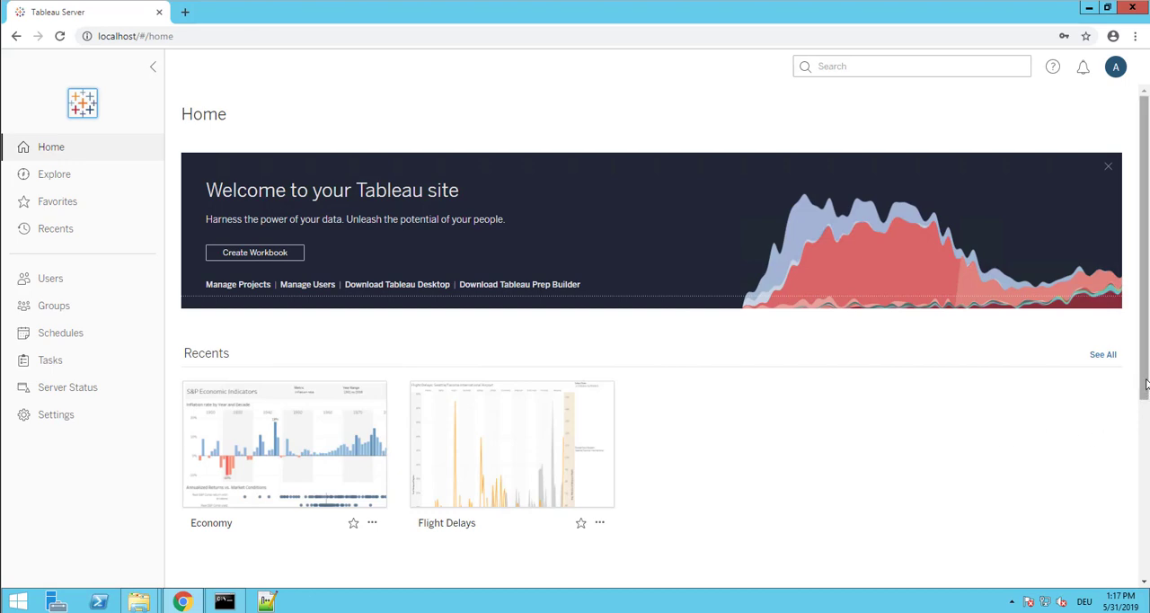
Look through the server's Home page, including the Recents and Others are viewing sections
drag(1146, 383, 1136, 471)
scroll(419, 126, up, 1)
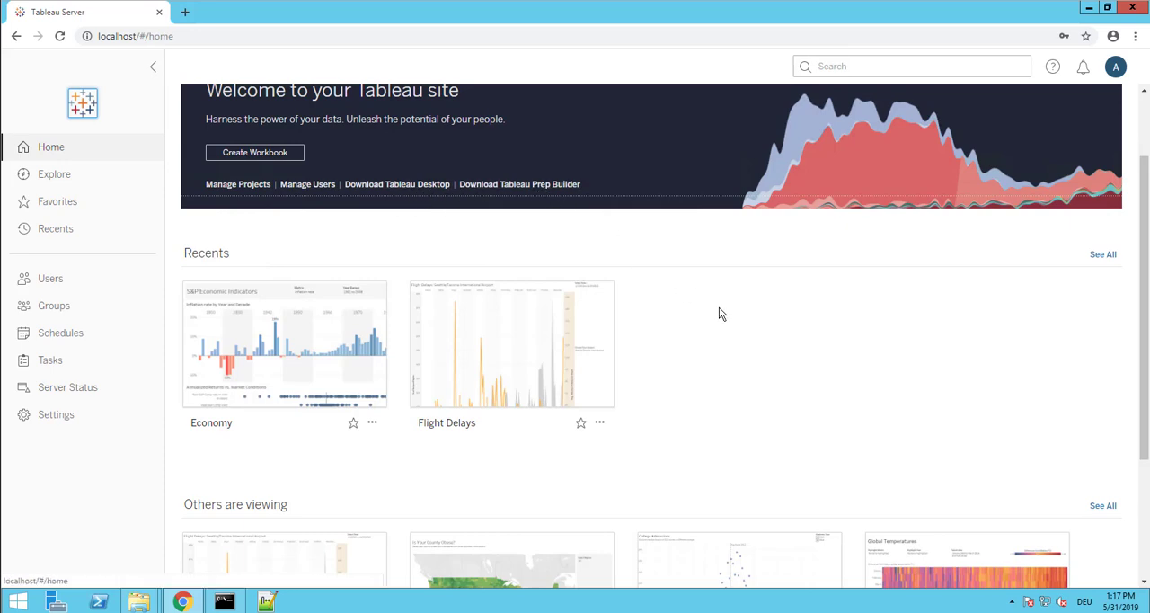
scroll(626, 346, down, 1)
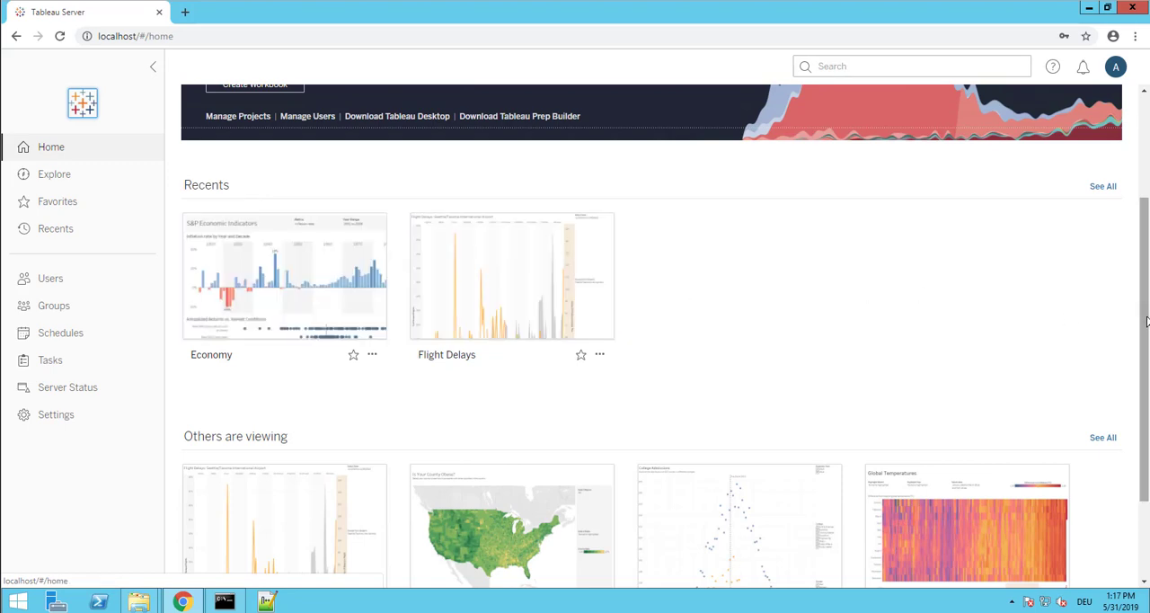
drag(1146, 322, 1147, 441)
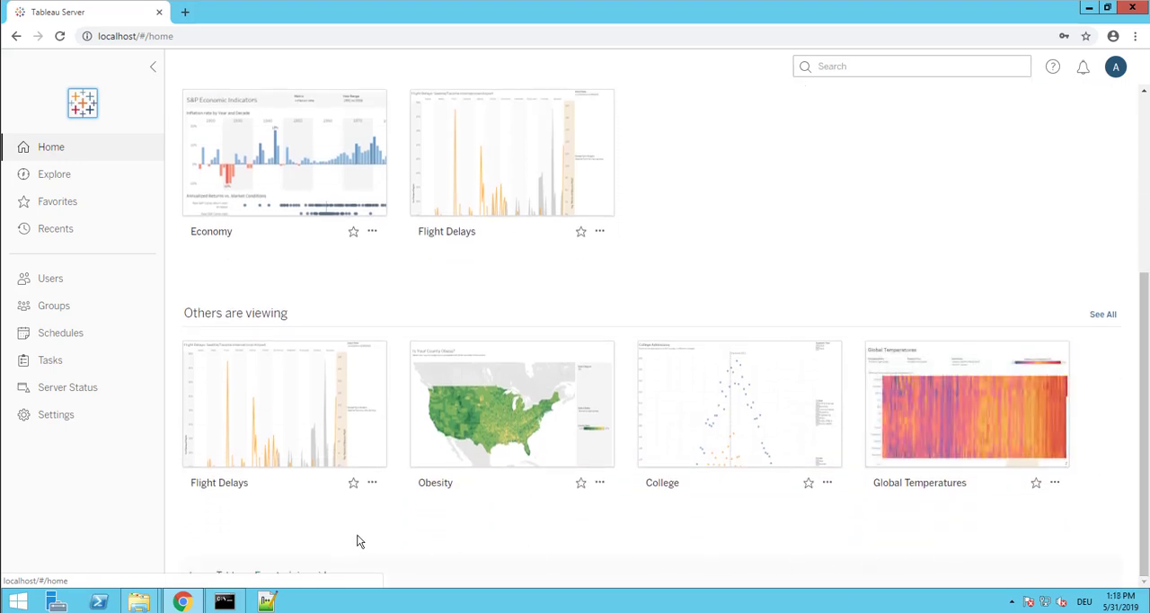
drag(1145, 389, 1144, 137)
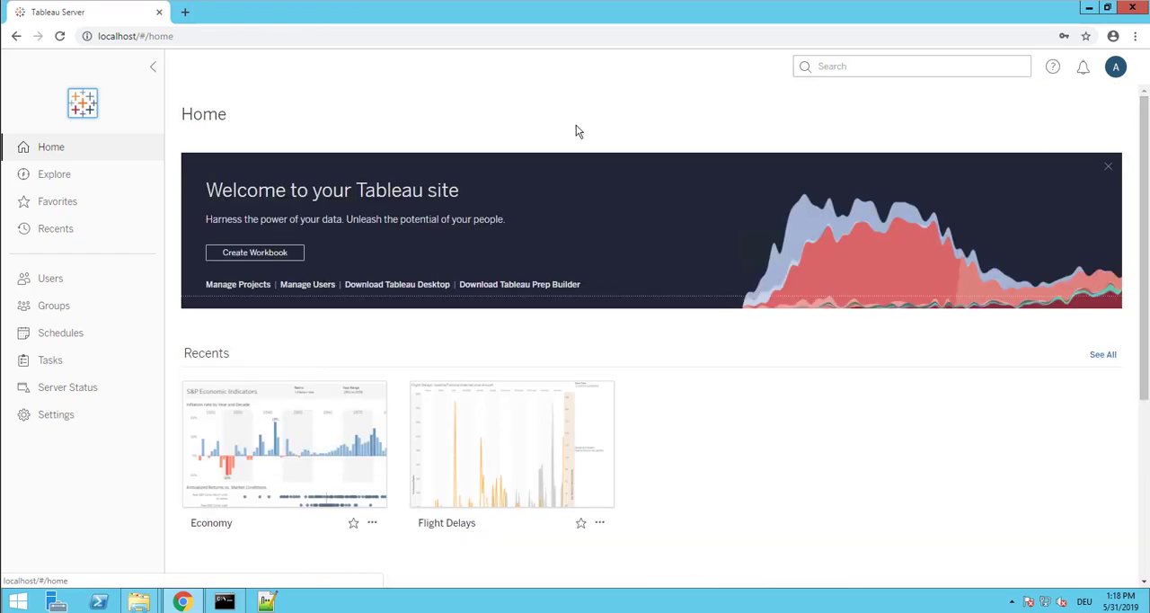
Add a new server site named Tableaufans with the site ID tableaufans
click(67, 418)
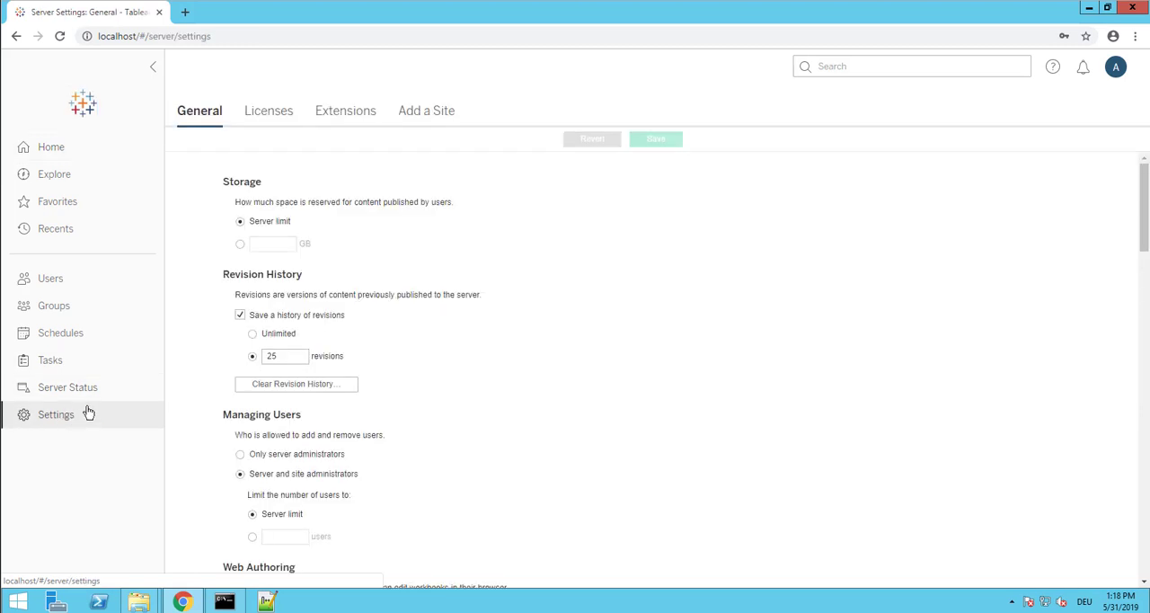
click(423, 121)
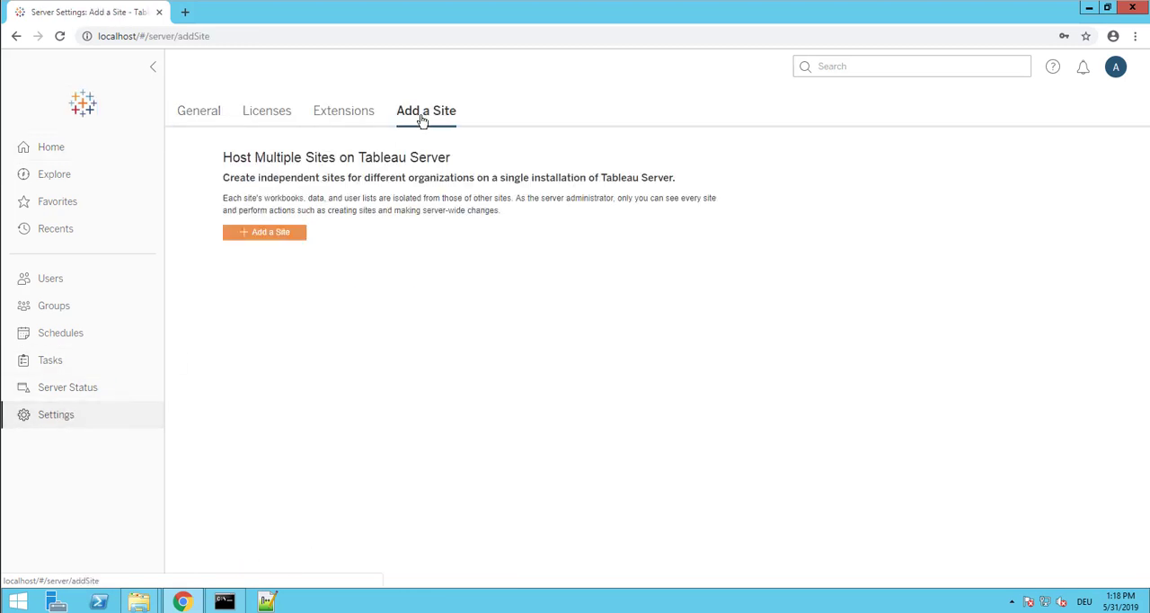
click(299, 236)
text(Ta)
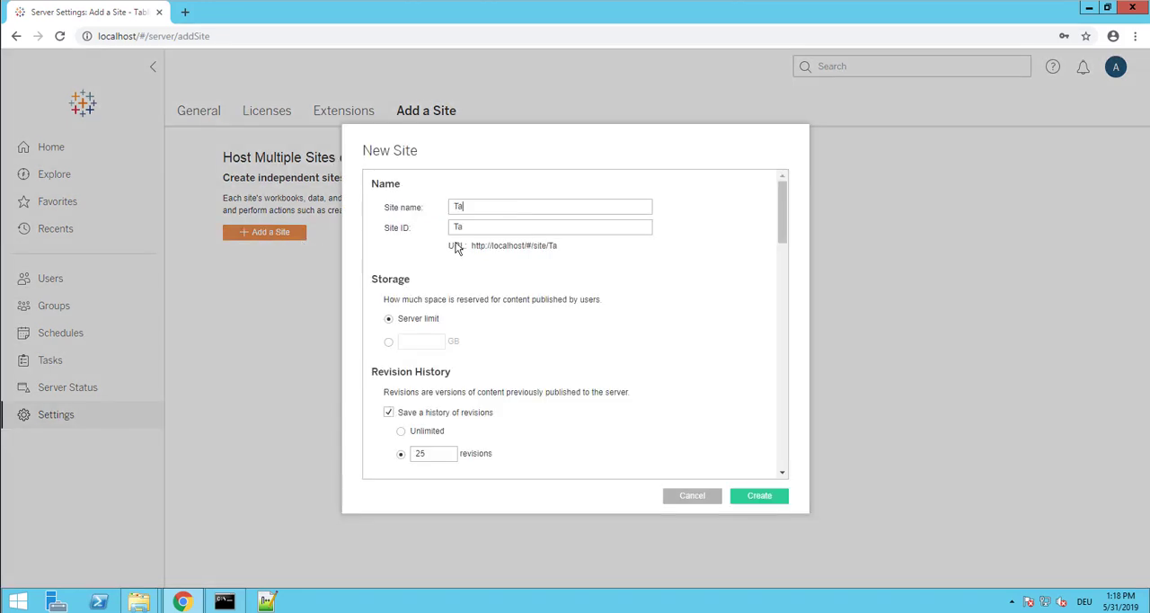
text(bleauaufans)
drag(459, 229, 449, 227)
text(t)
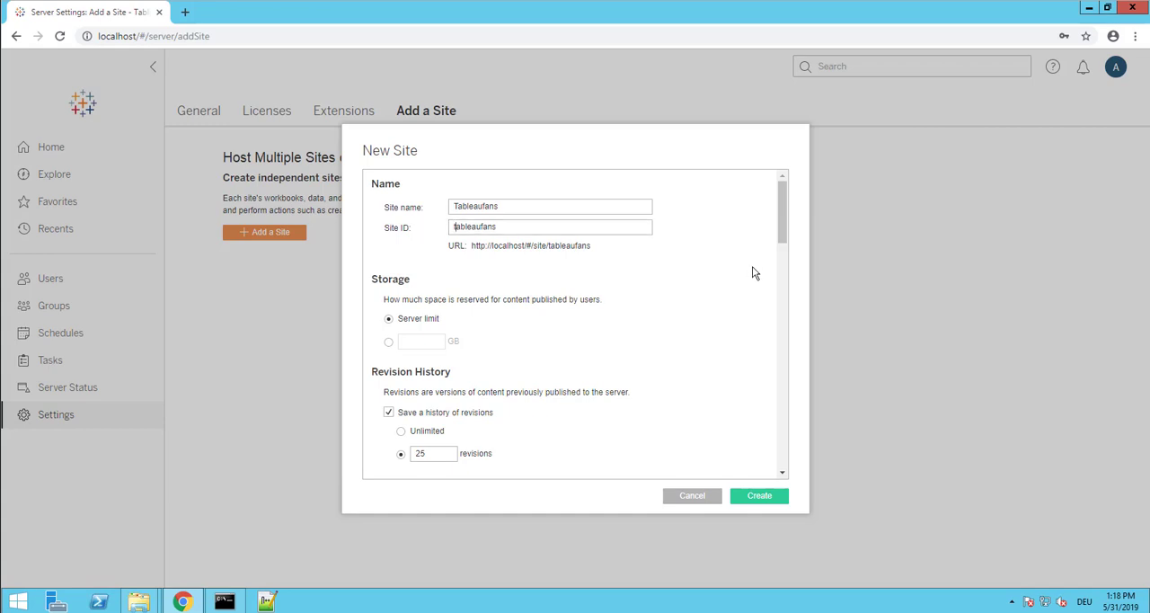
click(757, 497)
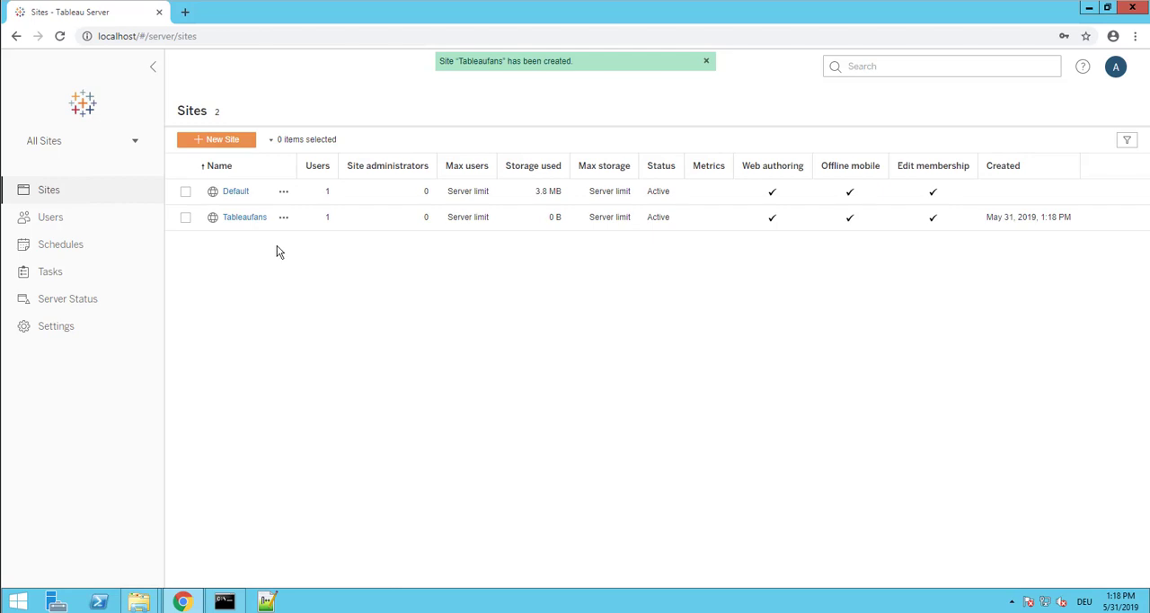
Open the Tableaufans site and sign out of the server
click(236, 219)
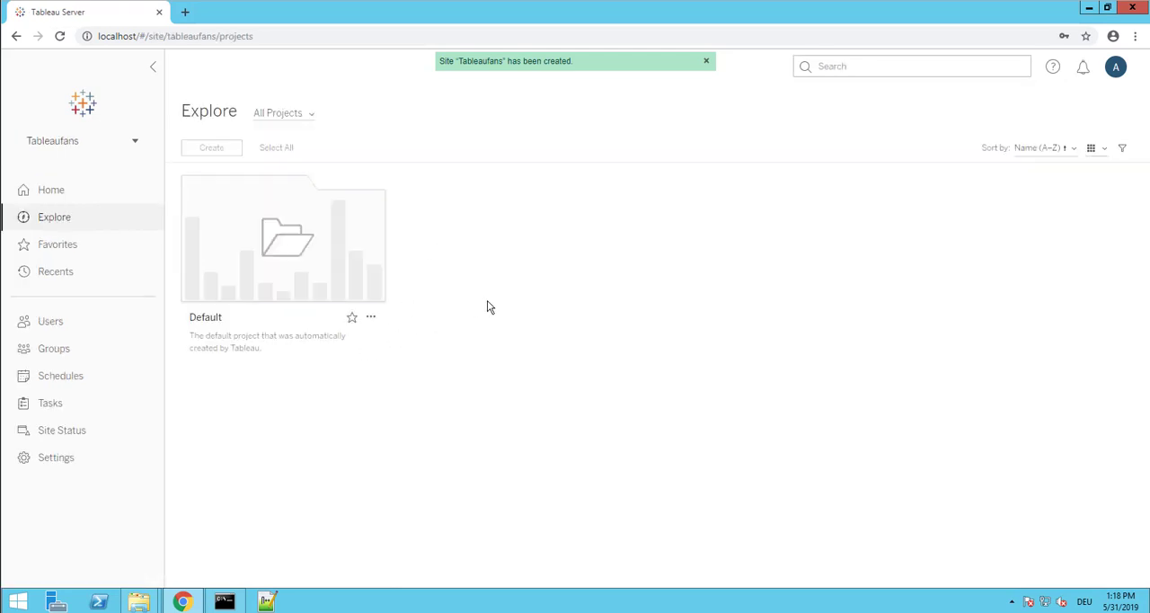
click(1116, 70)
click(1069, 138)
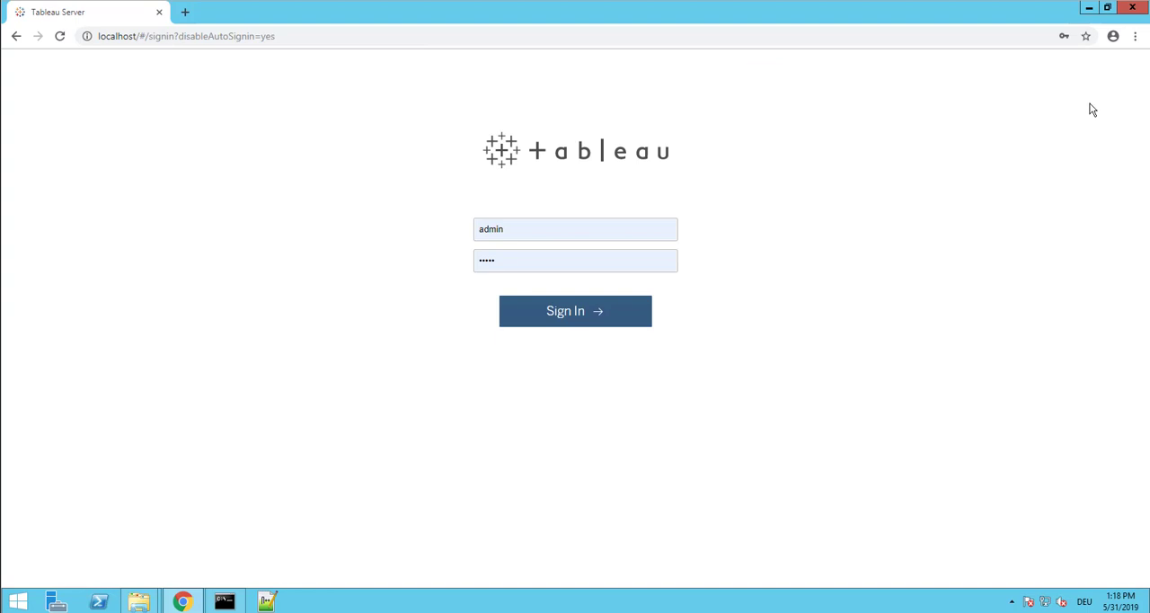
Check the prefilled username on the sign-in page and minimize the browser window
double_click(496, 229)
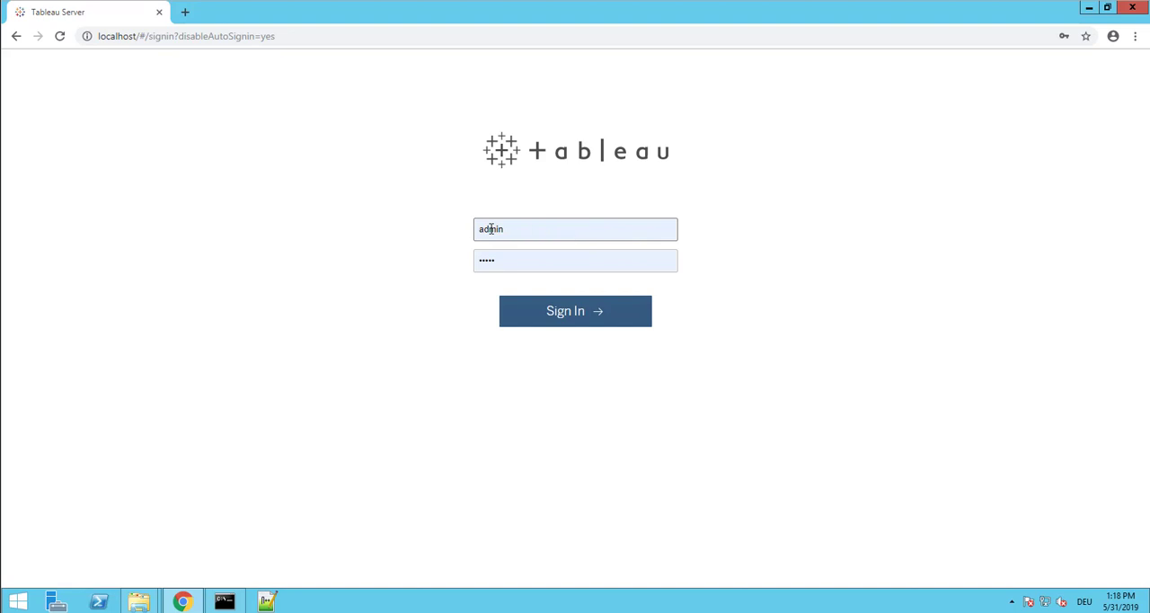
click(726, 234)
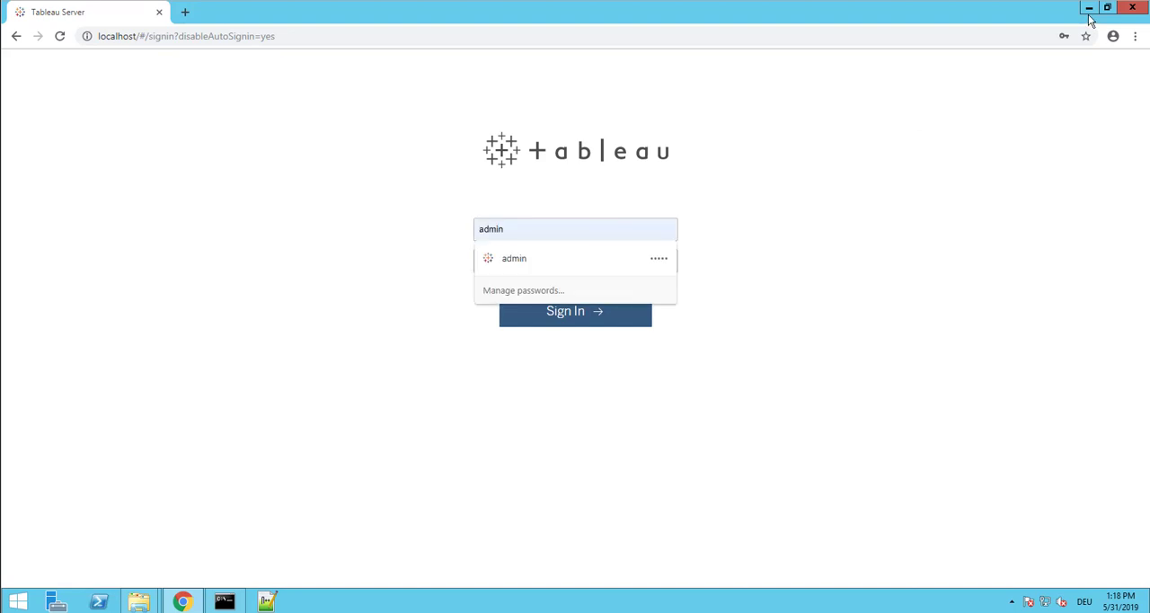
click(1091, 20)
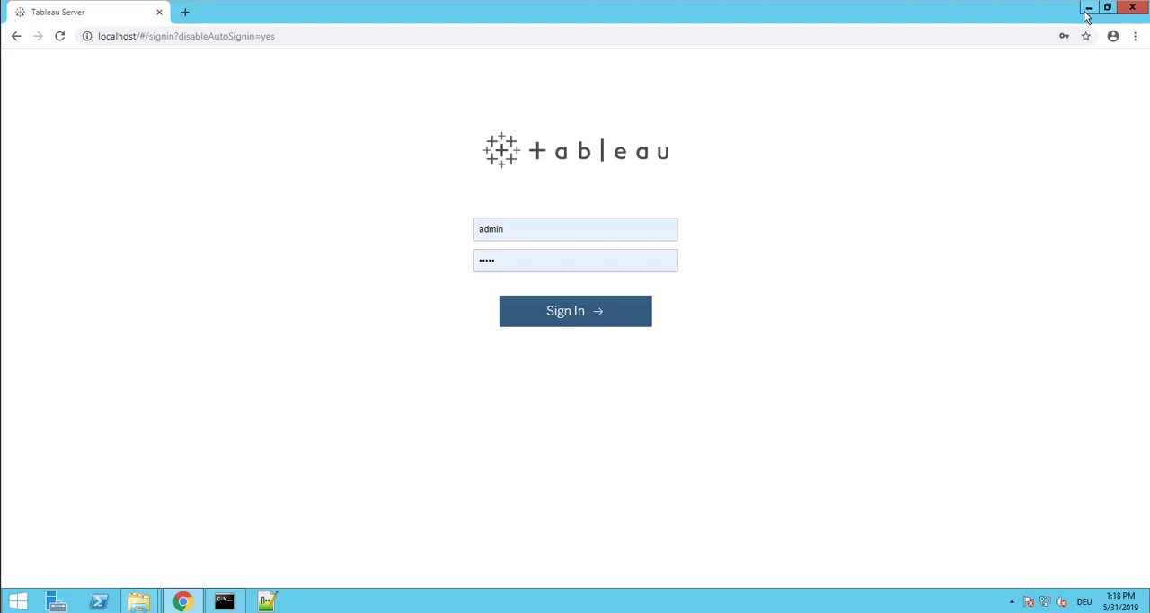
click(1085, 11)
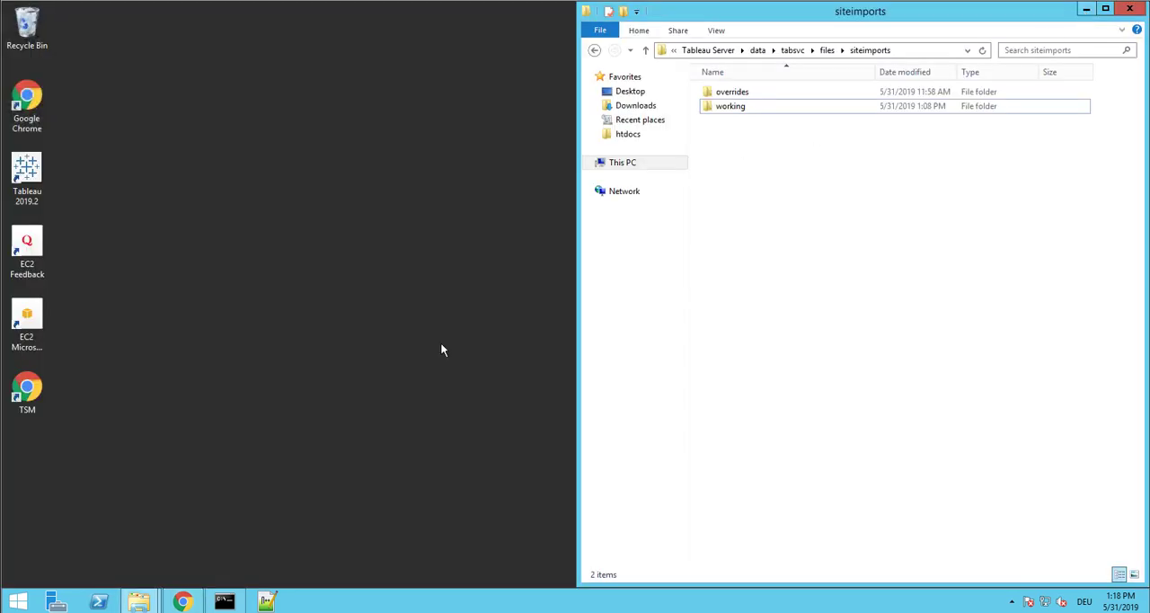
Copy the tableaufans_public_demo_asset_v2019.1.3 archive from the Downloads folder into the siteimports folder
mouse_move(139, 600)
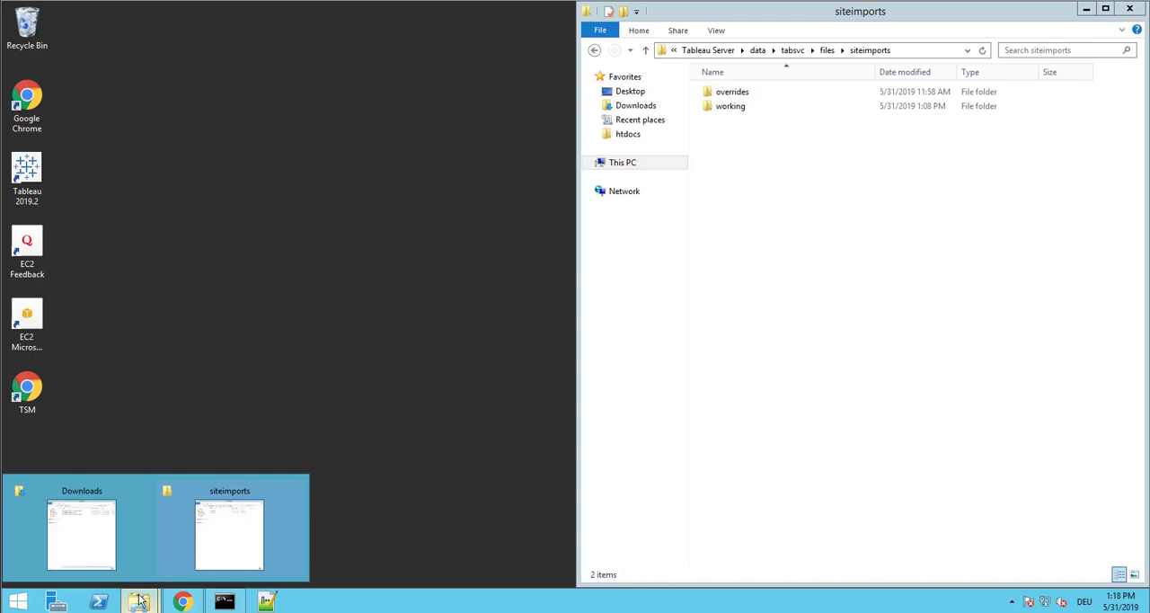
click(111, 544)
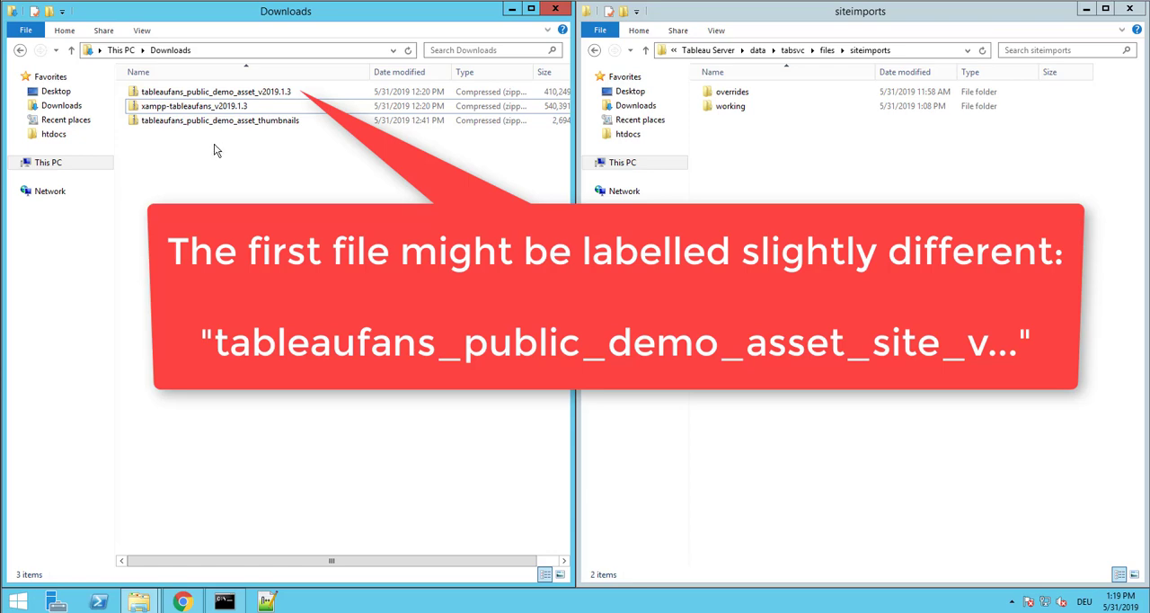
click(212, 97)
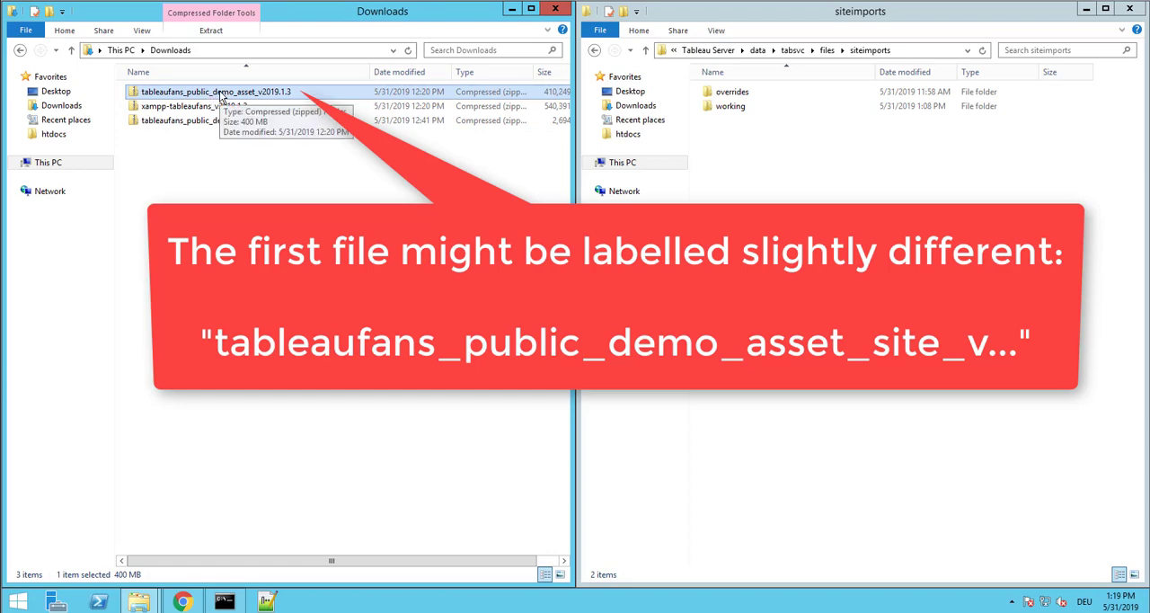
drag(220, 97, 769, 174)
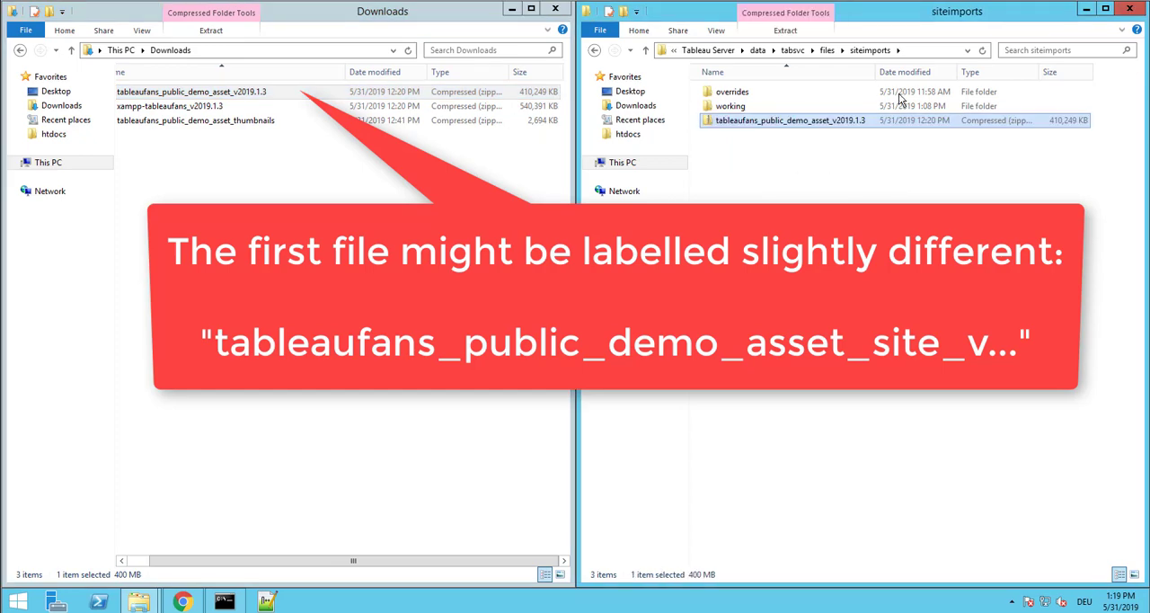
Examine the full path of the siteimports folder, part by part
click(922, 52)
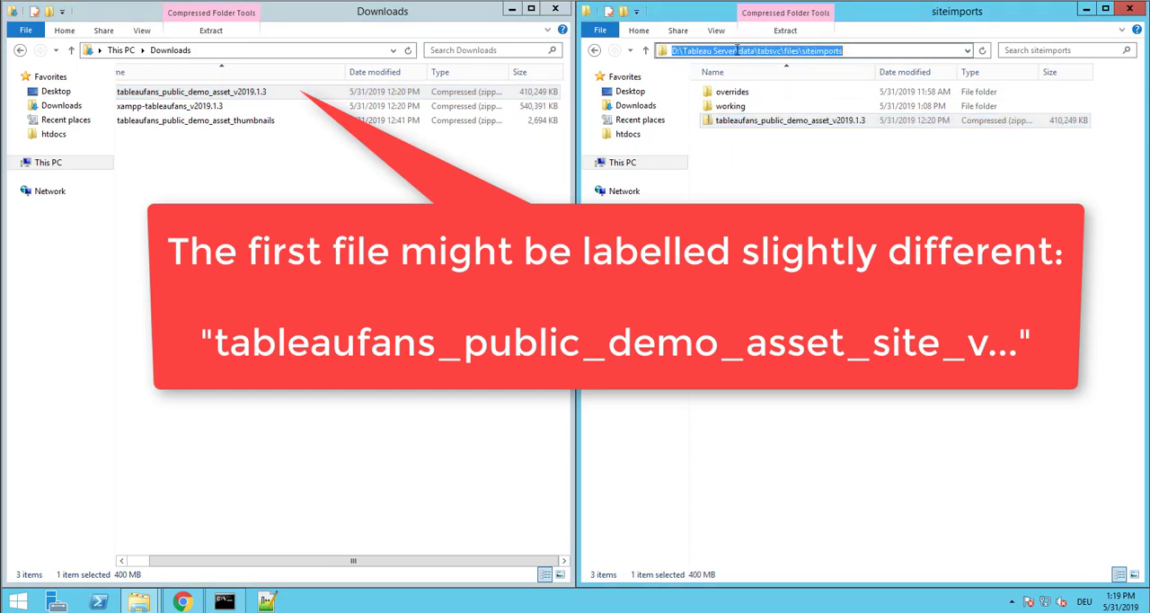
click(683, 52)
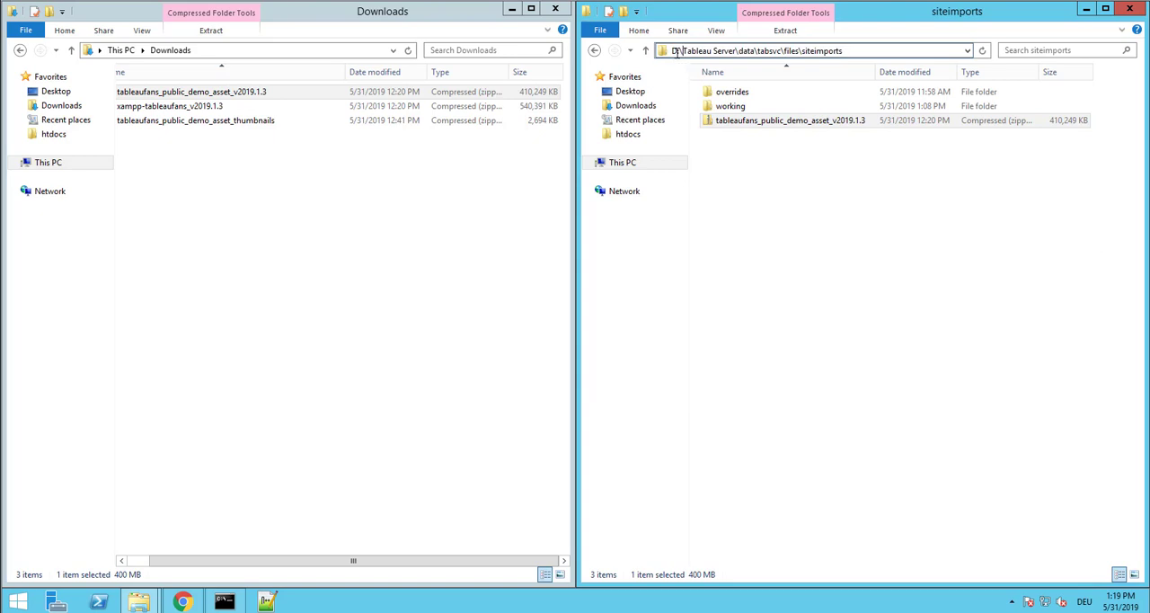
double_click(747, 52)
double_click(771, 52)
double_click(801, 52)
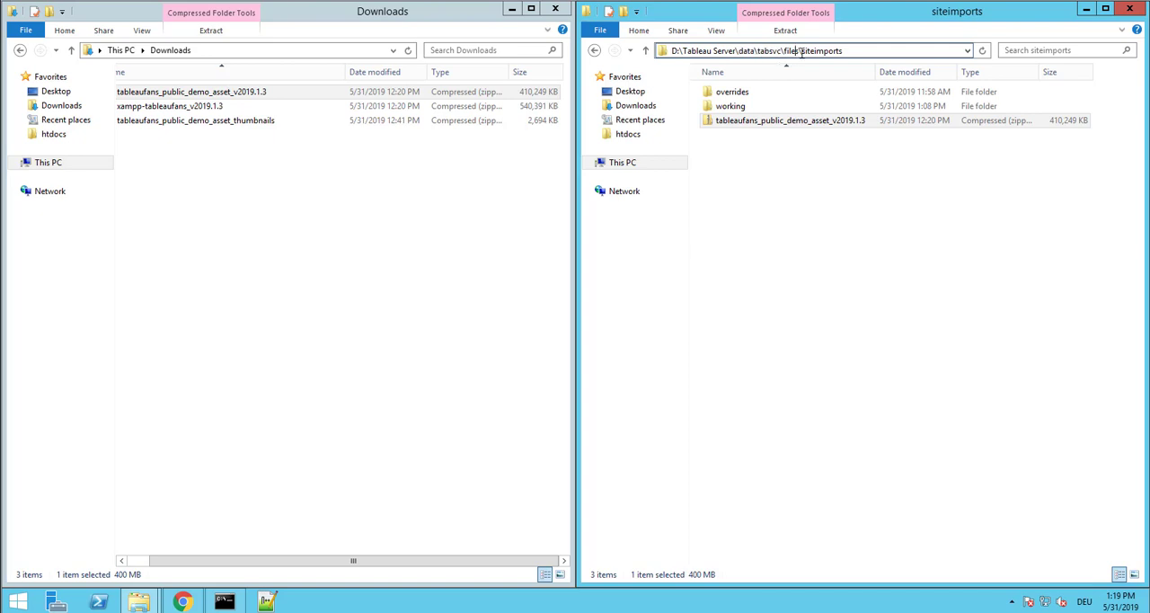
click(831, 166)
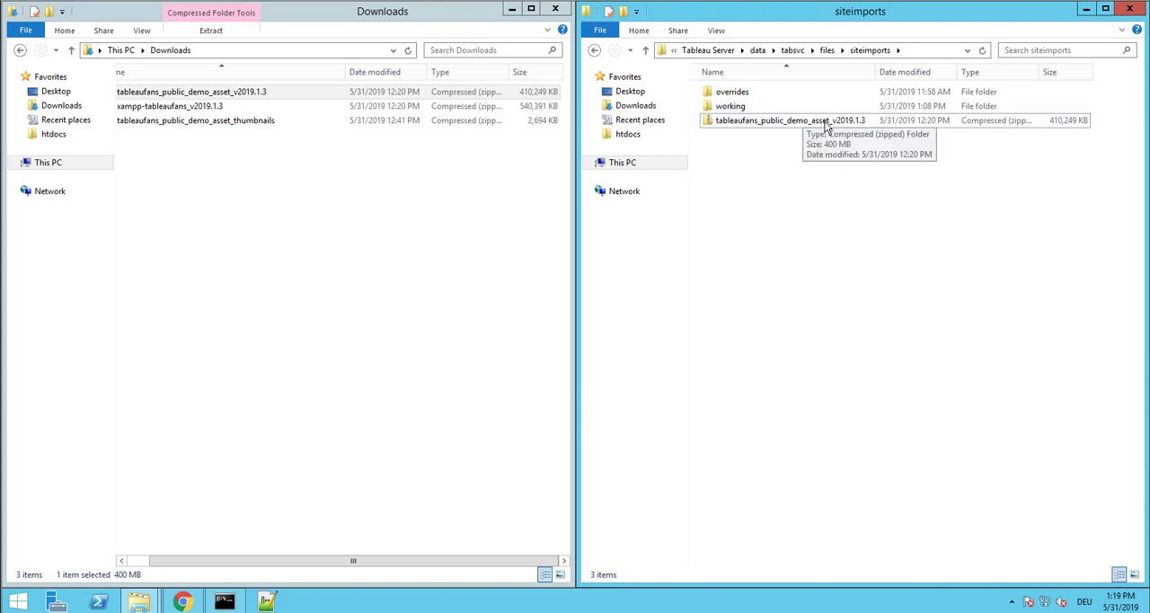
Switch to the Command Prompt and run tsm login --username with the administrator's username, entering the account password
click(225, 600)
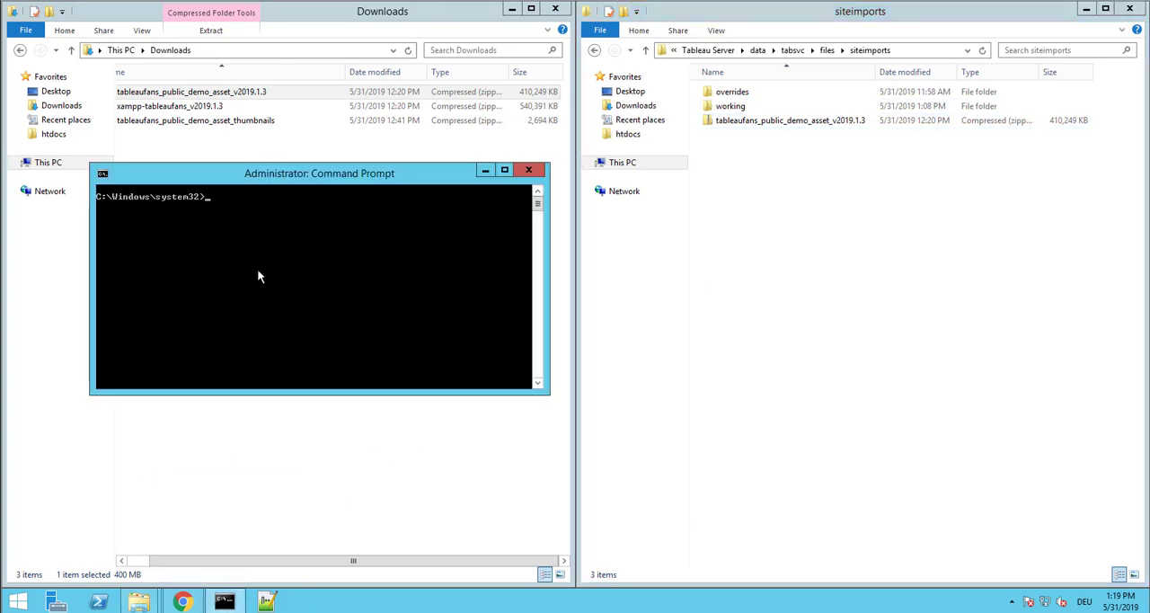
drag(272, 174, 308, 197)
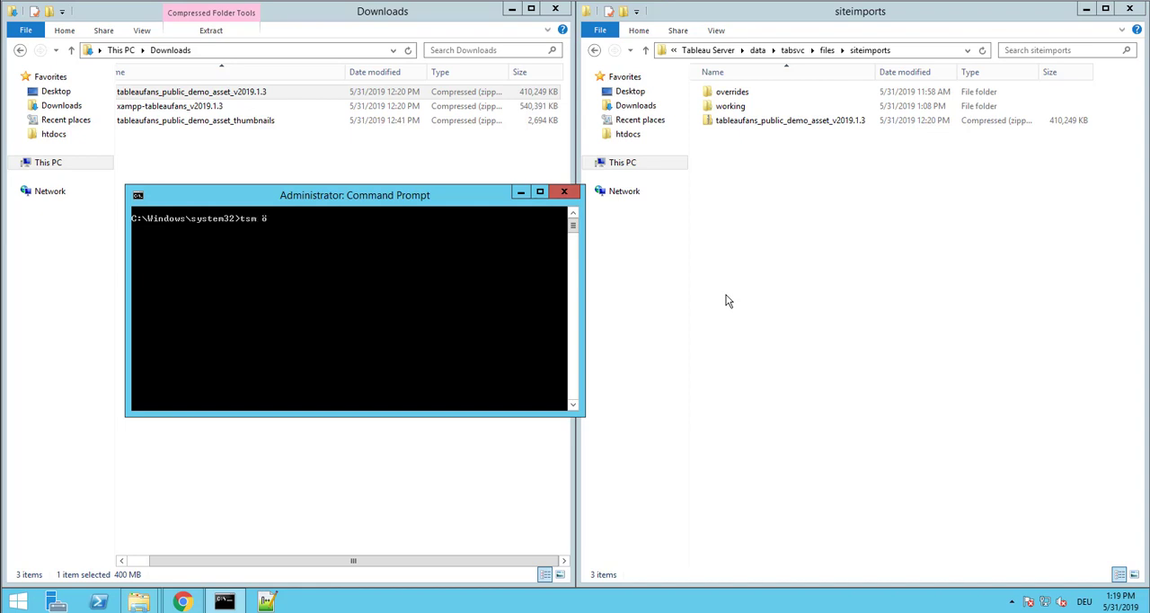
text(gom)
key(BackSpace)
key(BackSpace)
key(BackSpace)
key(BackSpace)
text(login --username ttautenhah)
key(Return)
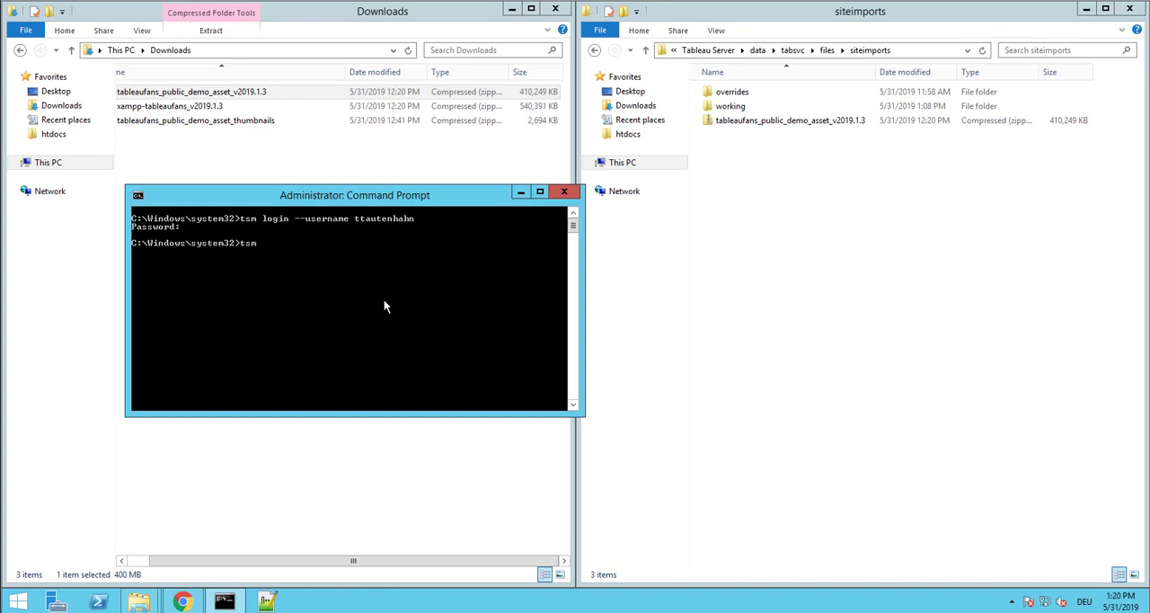
Run tsm sites import --site-id tableaufans --file tableaufans_public_demo_asset_v2019.1.3.zip, copying the archive's name from the siteimports folder
text(import --site-id tableaufans --file)
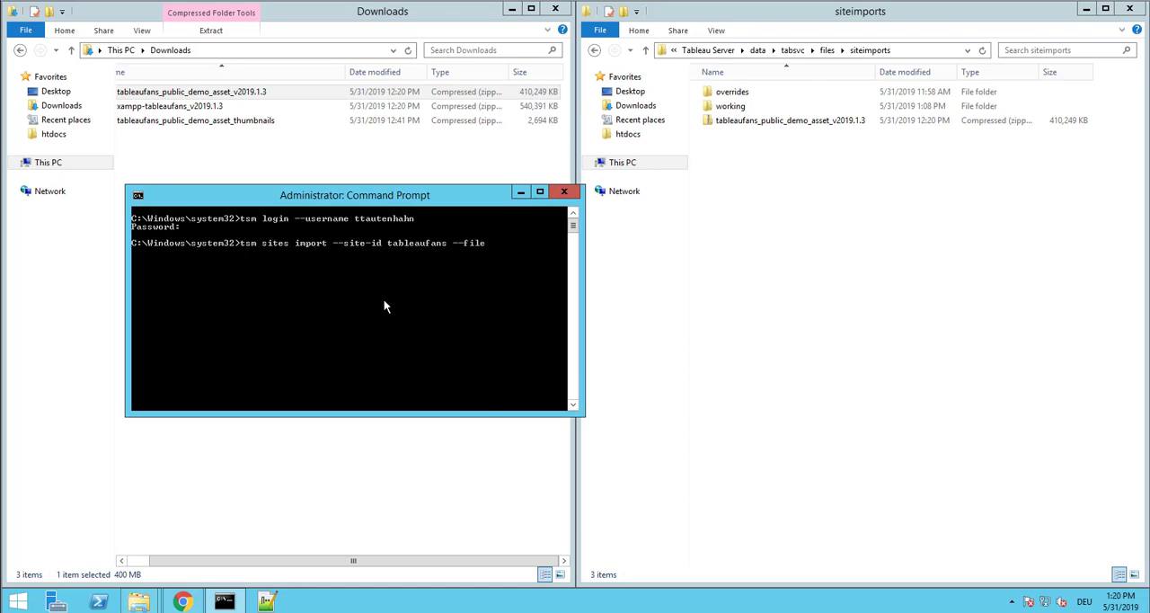
click(803, 123)
click(804, 129)
key(super+c)
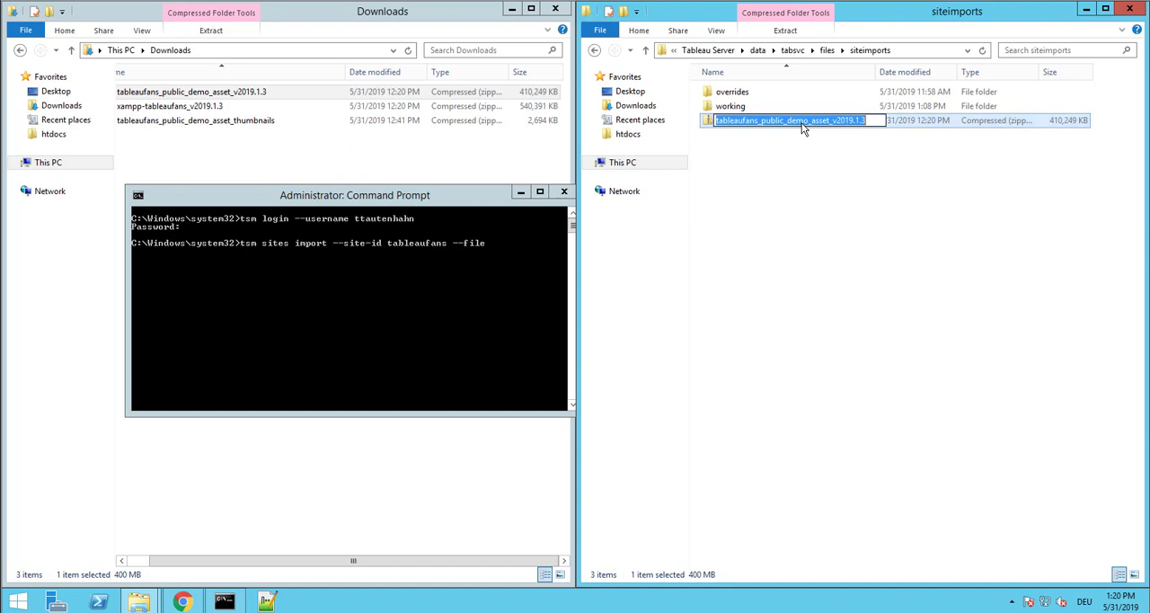
click(523, 260)
right_click(513, 263)
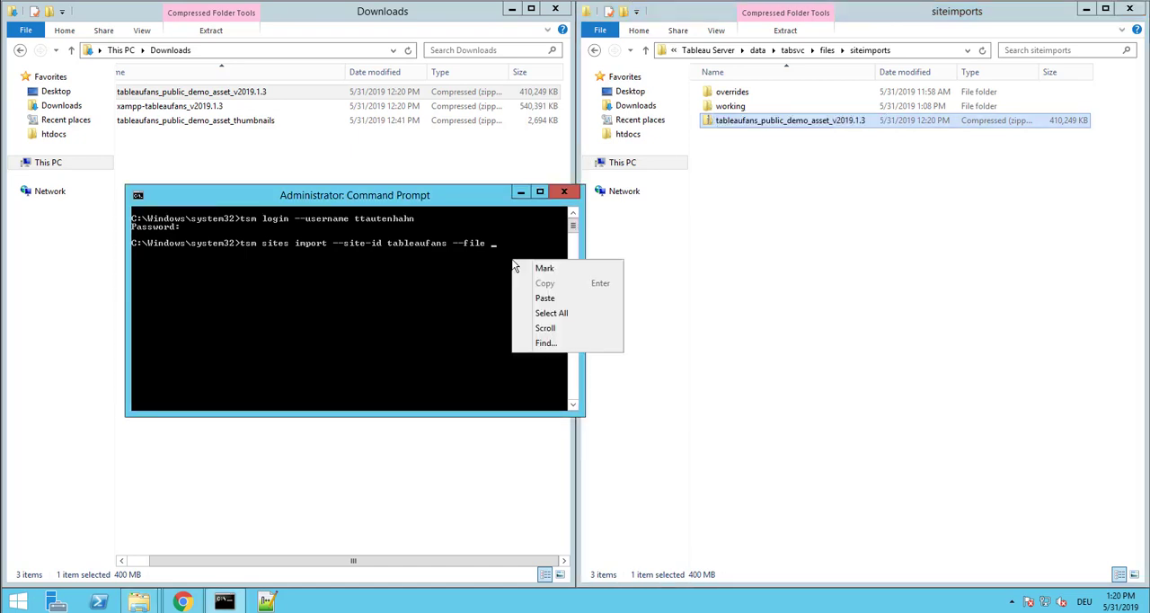
click(539, 299)
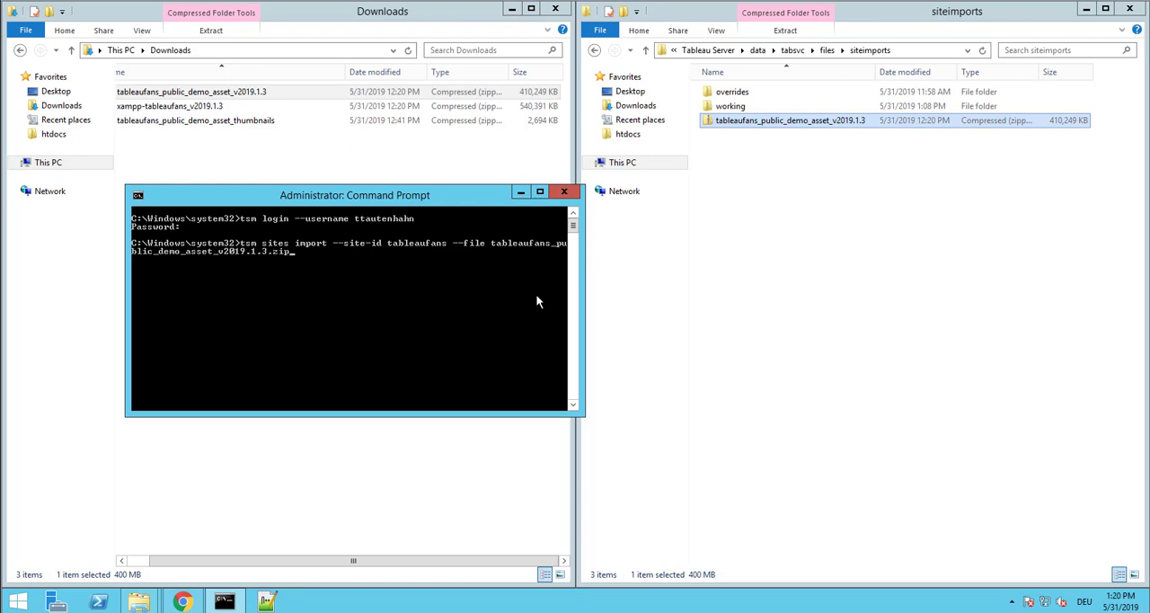
key(Return)
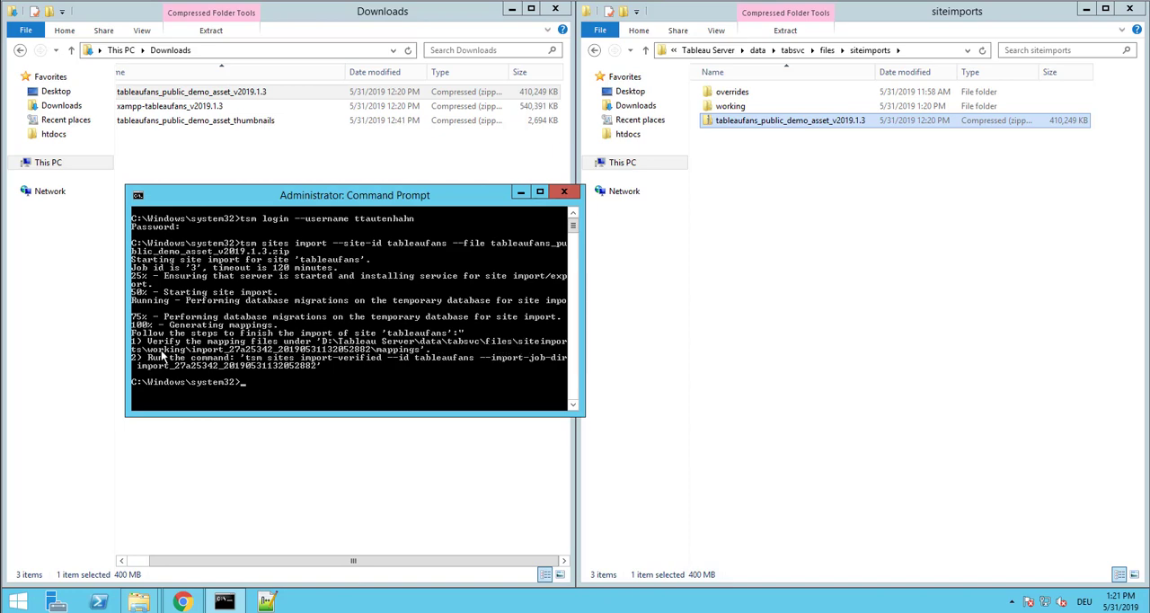
double_click(744, 93)
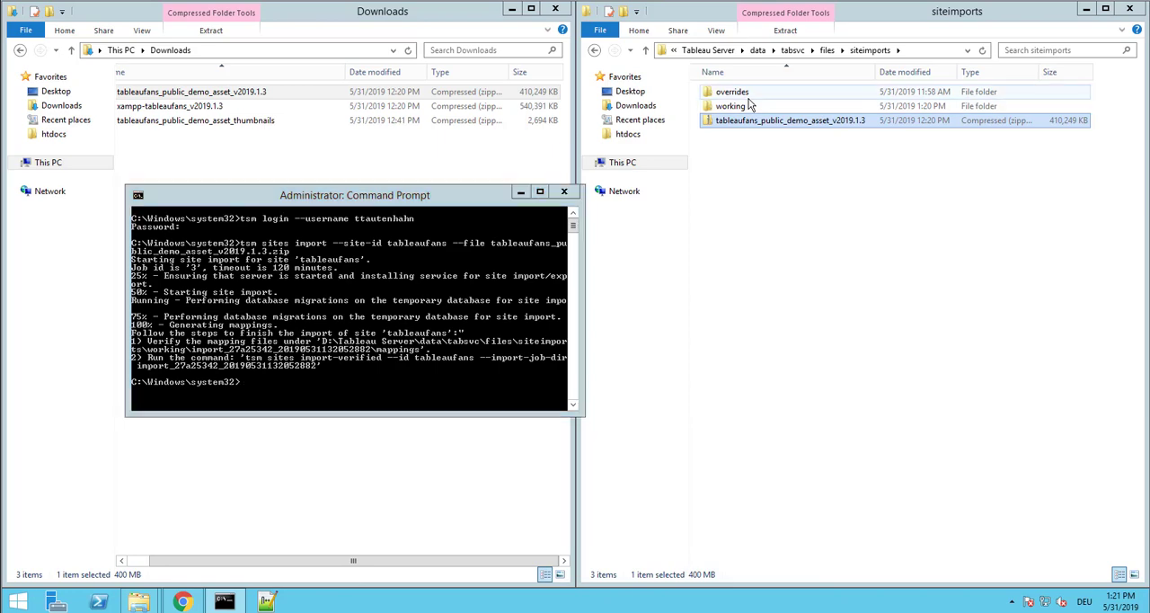
key(BackSpace)
double_click(746, 106)
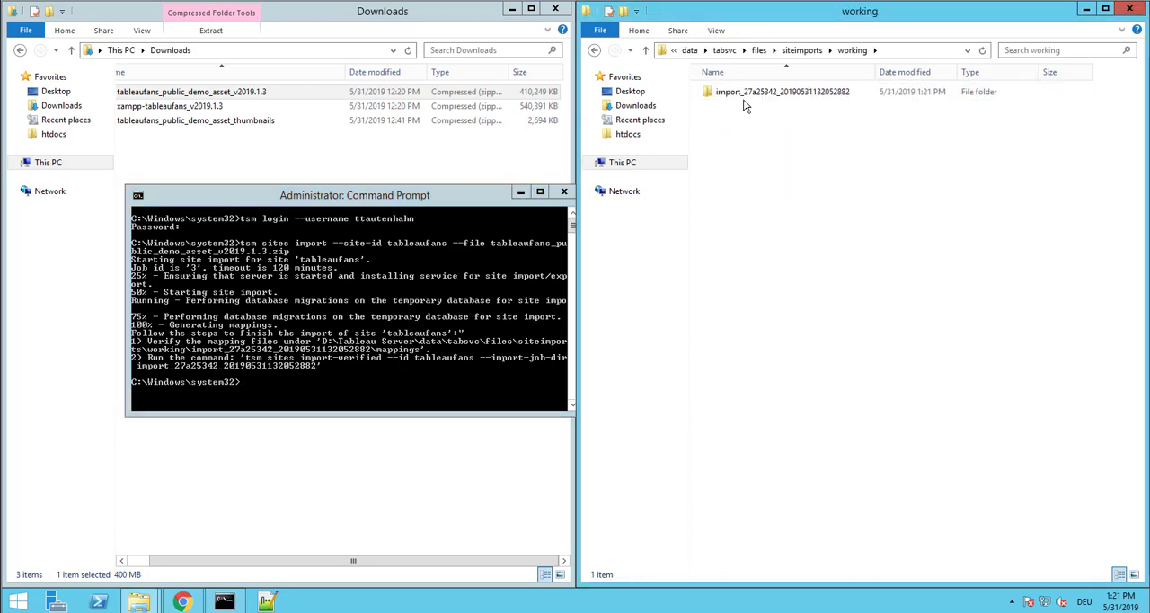
click(746, 94)
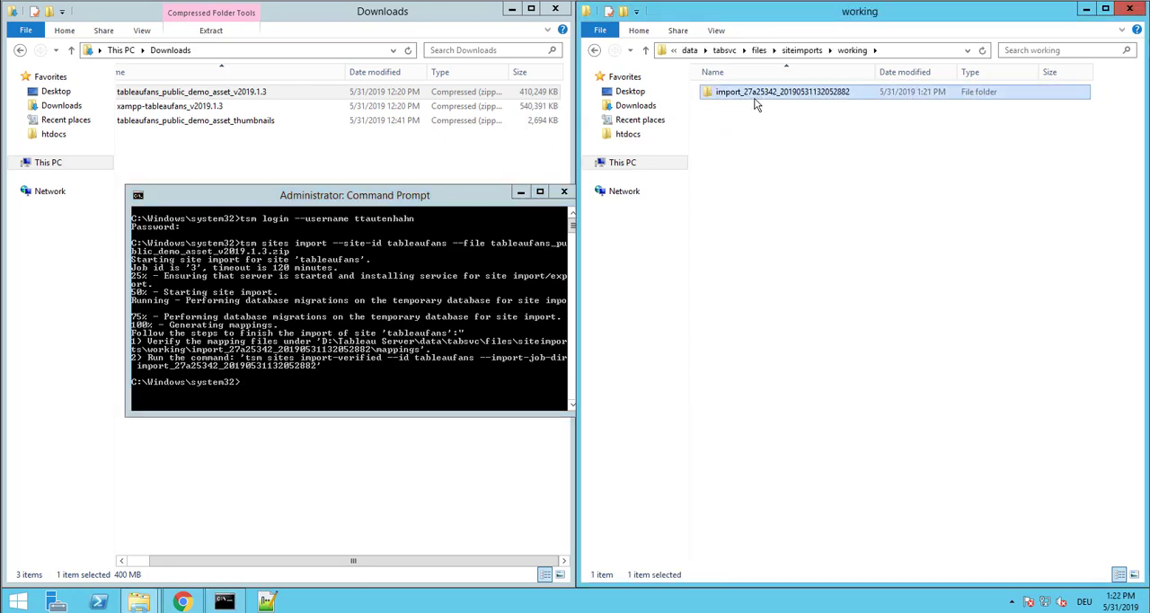
double_click(754, 95)
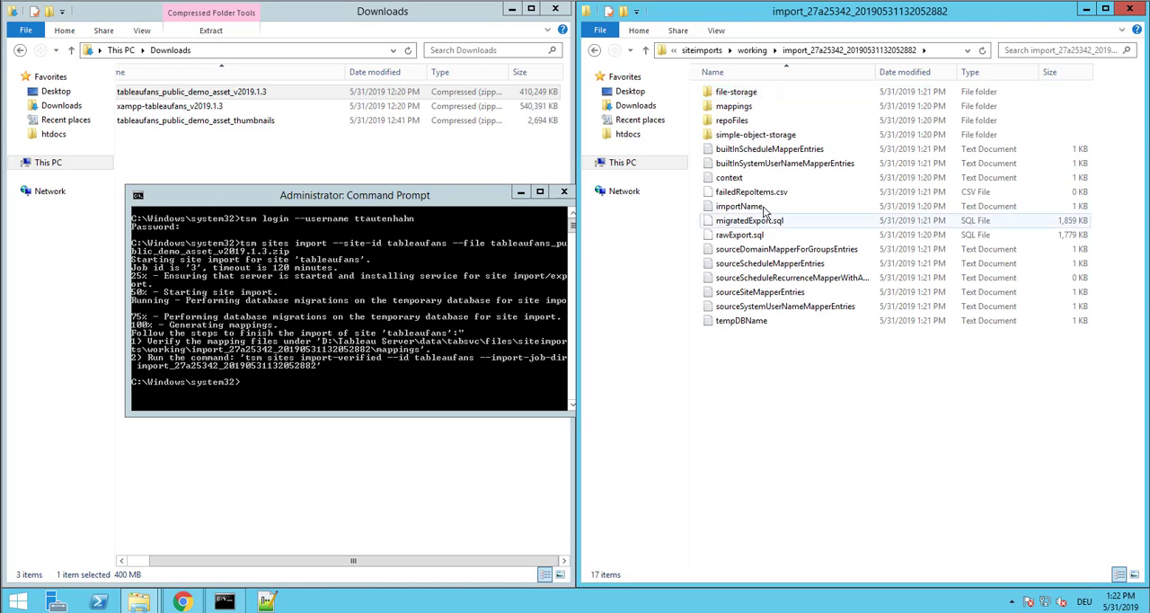
double_click(746, 108)
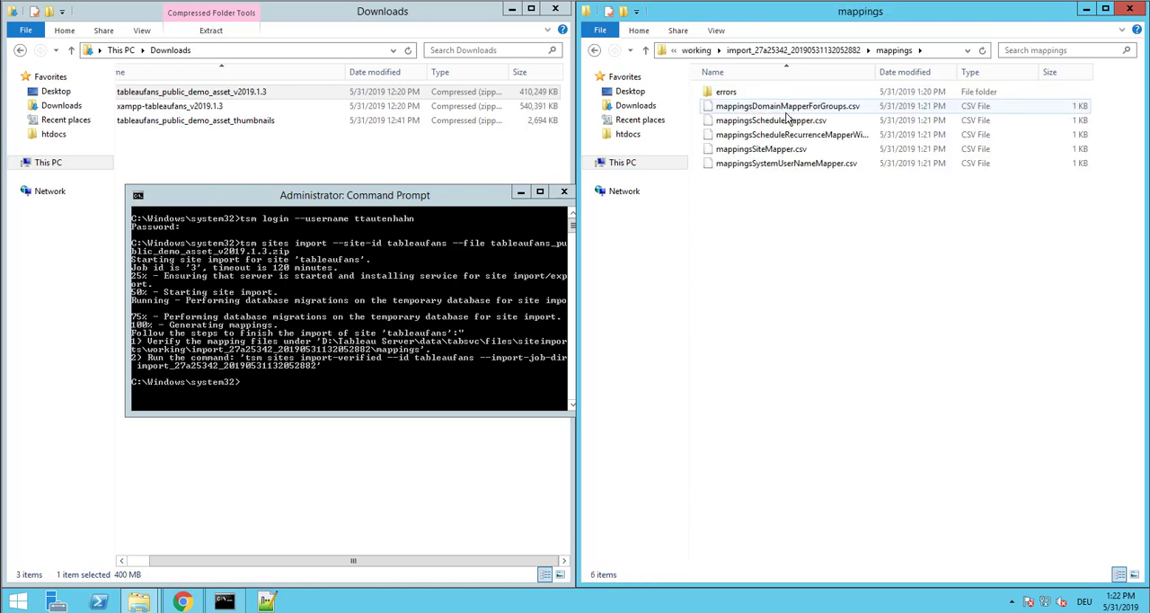
Open mappingsSiteMapper.csv in Notepad++, check its source and target site entries, and close it without saving any changes
right_click(776, 171)
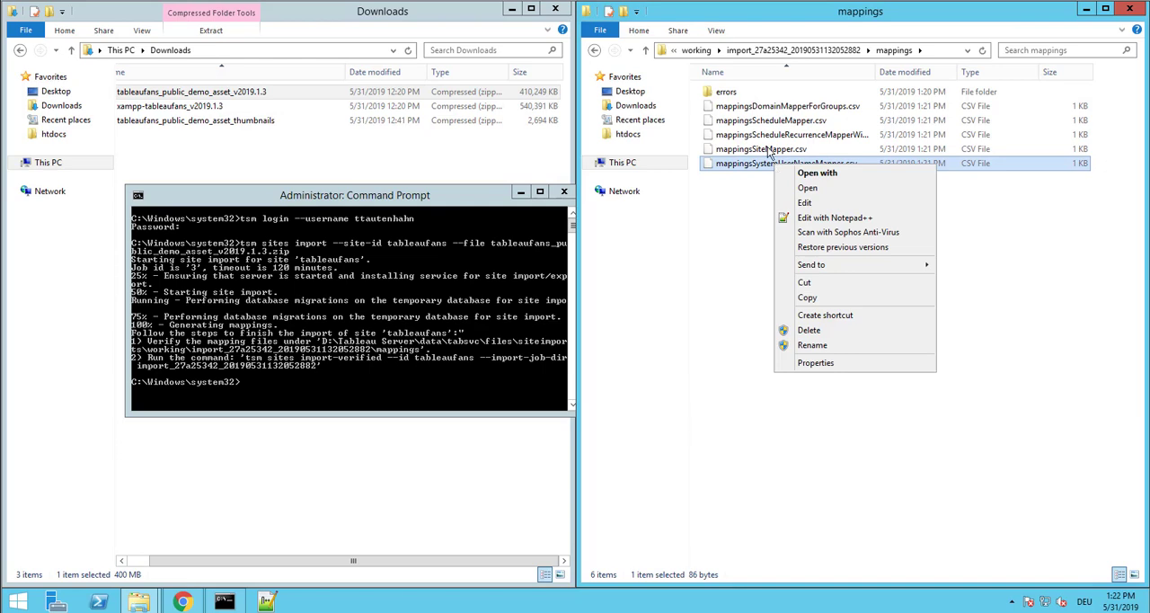
right_click(769, 153)
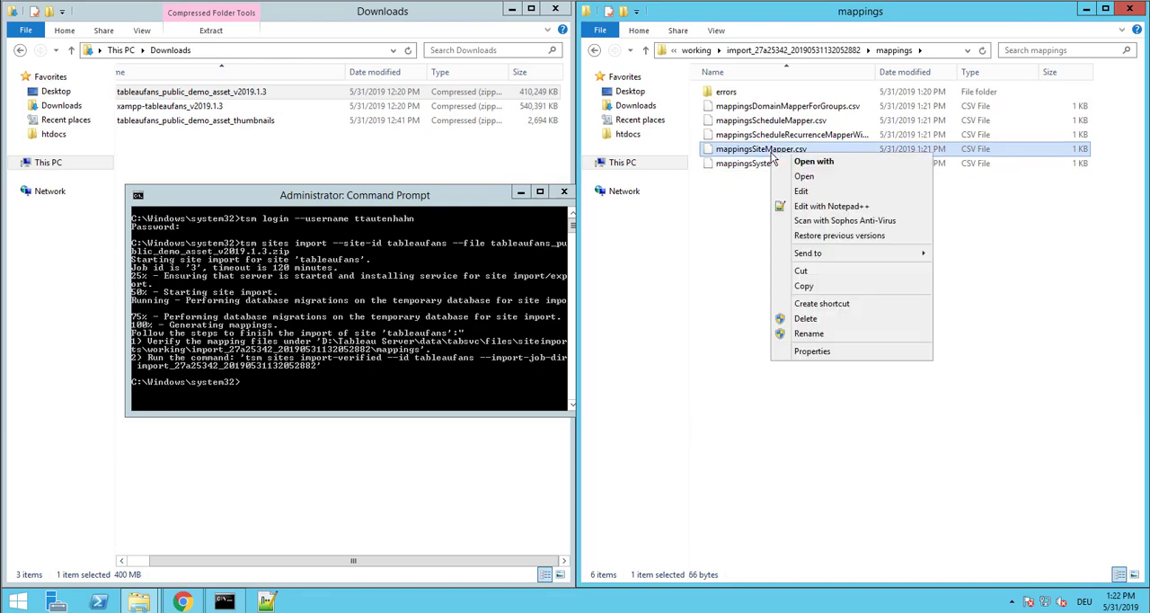
click(806, 206)
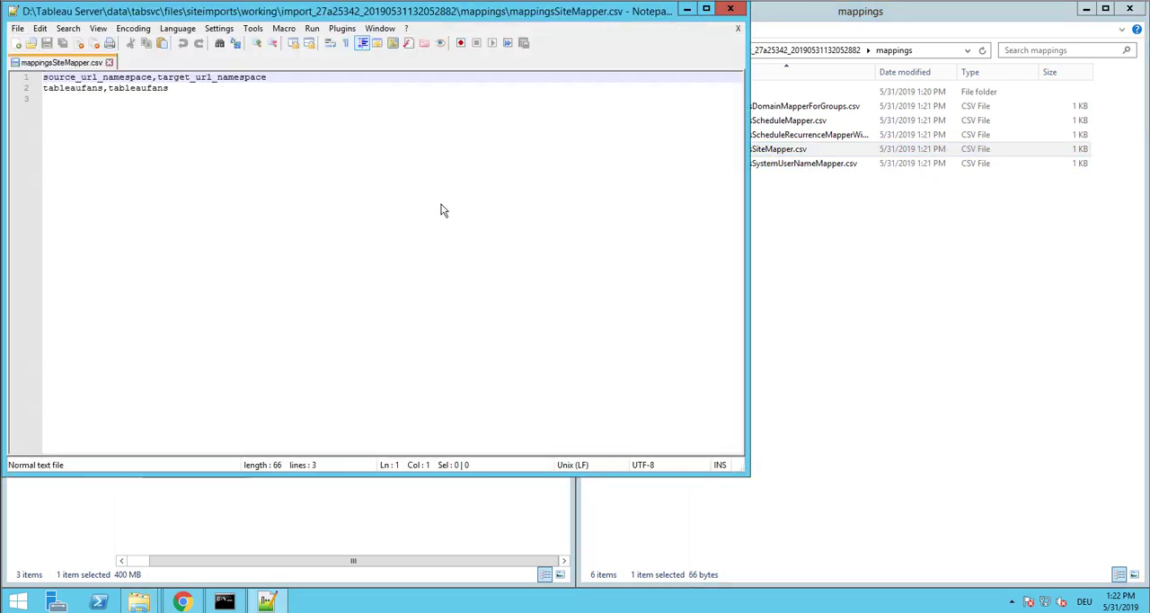
double_click(65, 89)
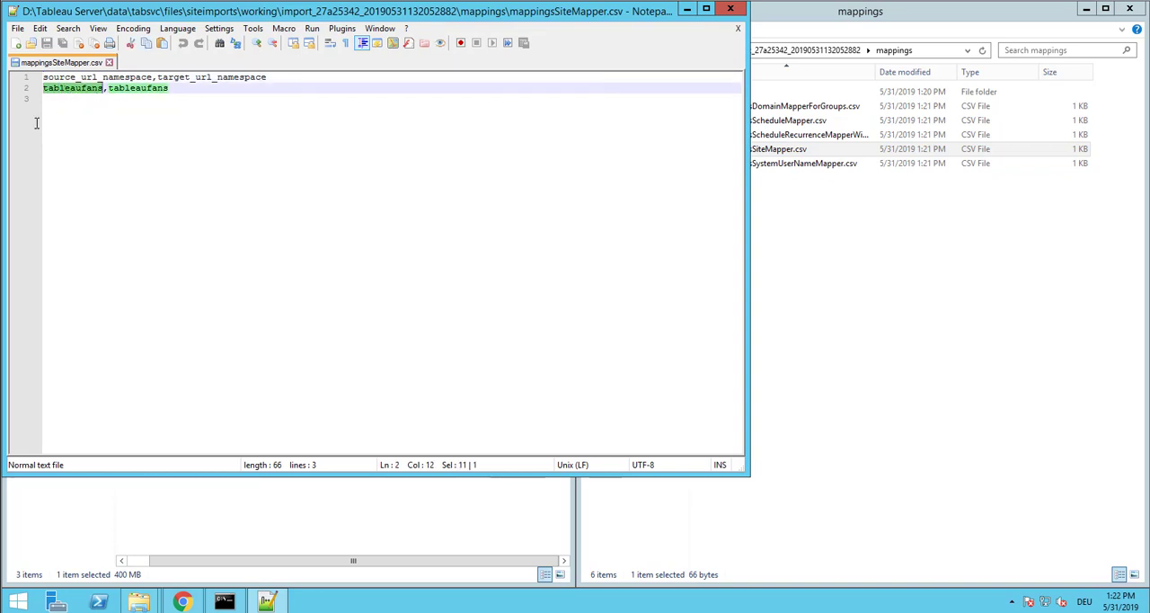
double_click(141, 89)
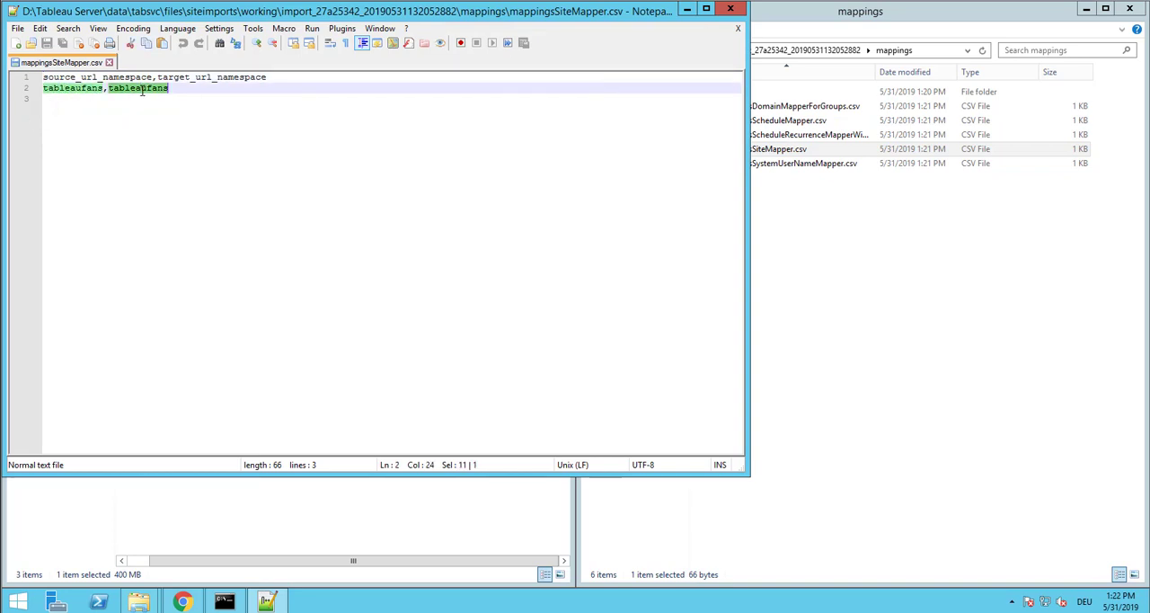
text(?)
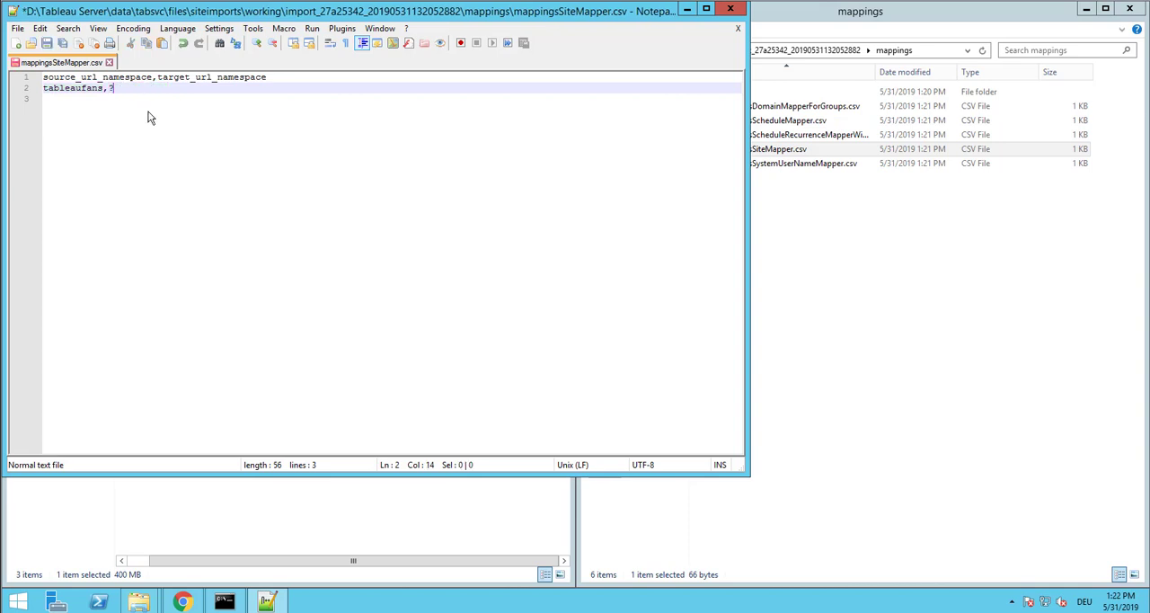
key(ctrl+w)
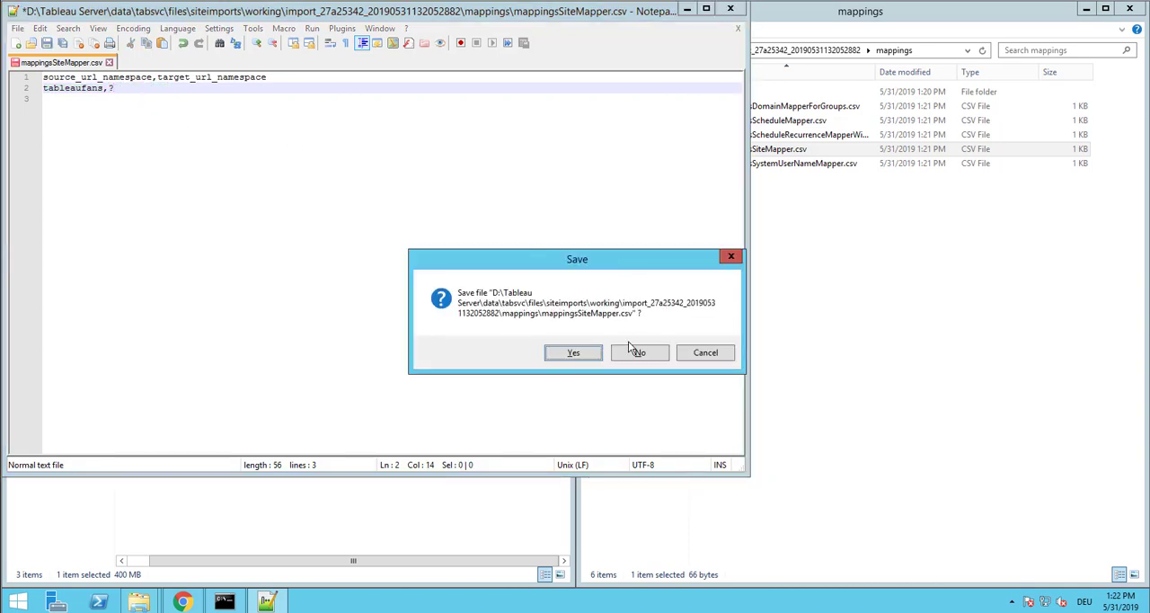
click(629, 349)
Check the source and target user entries of mappingsSystemUserNameMapper.csv in Notepad++, close the editor, and return to the import job's folder
click(806, 196)
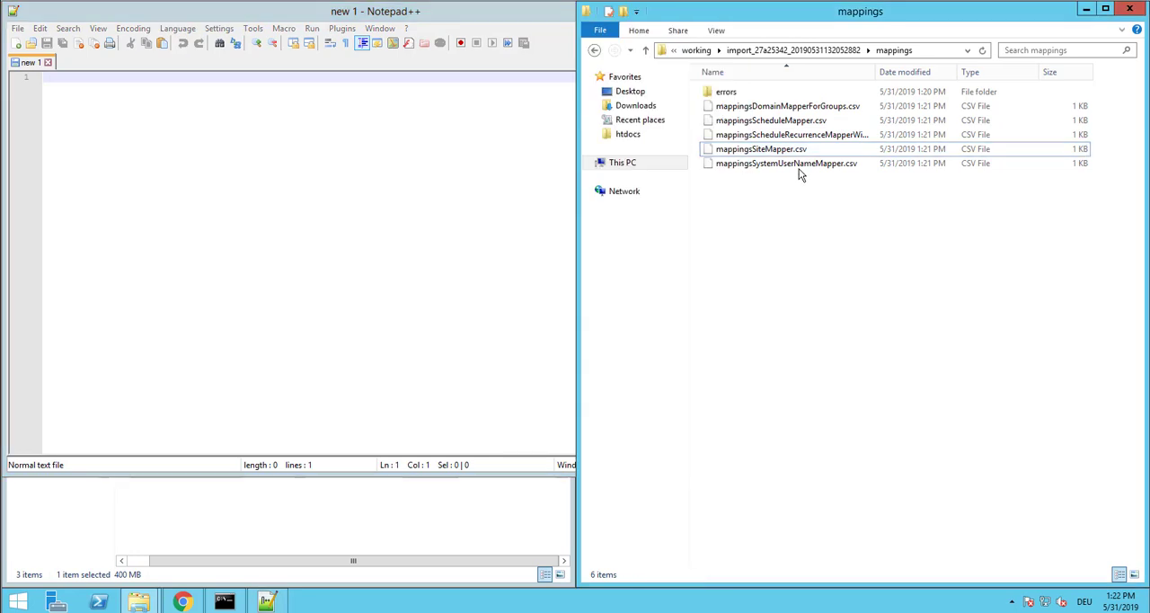
drag(806, 167, 371, 170)
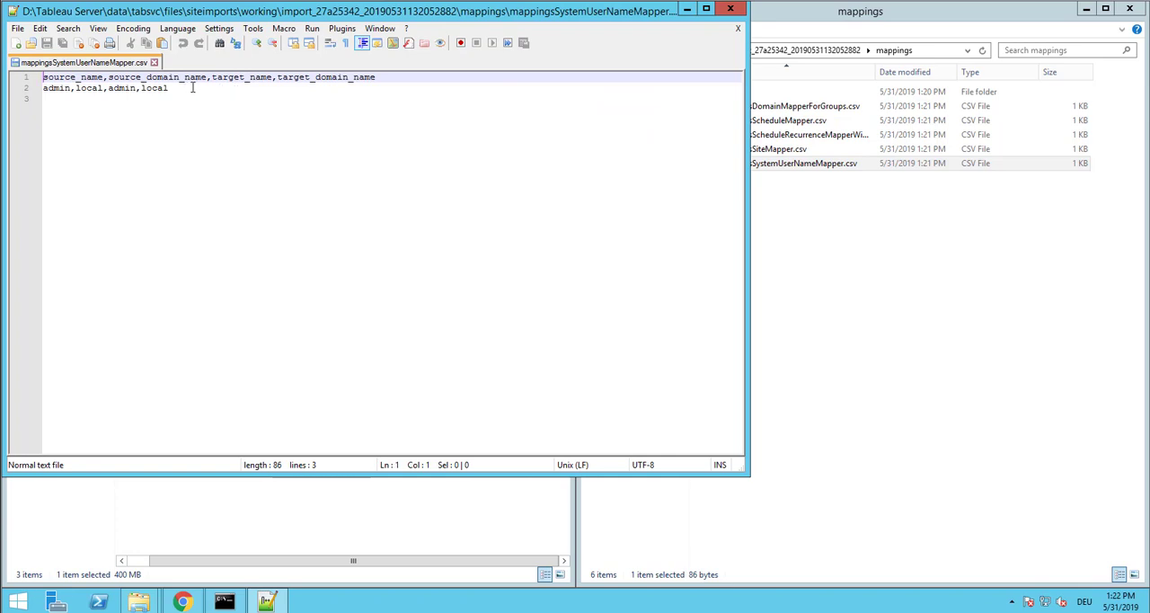
double_click(56, 89)
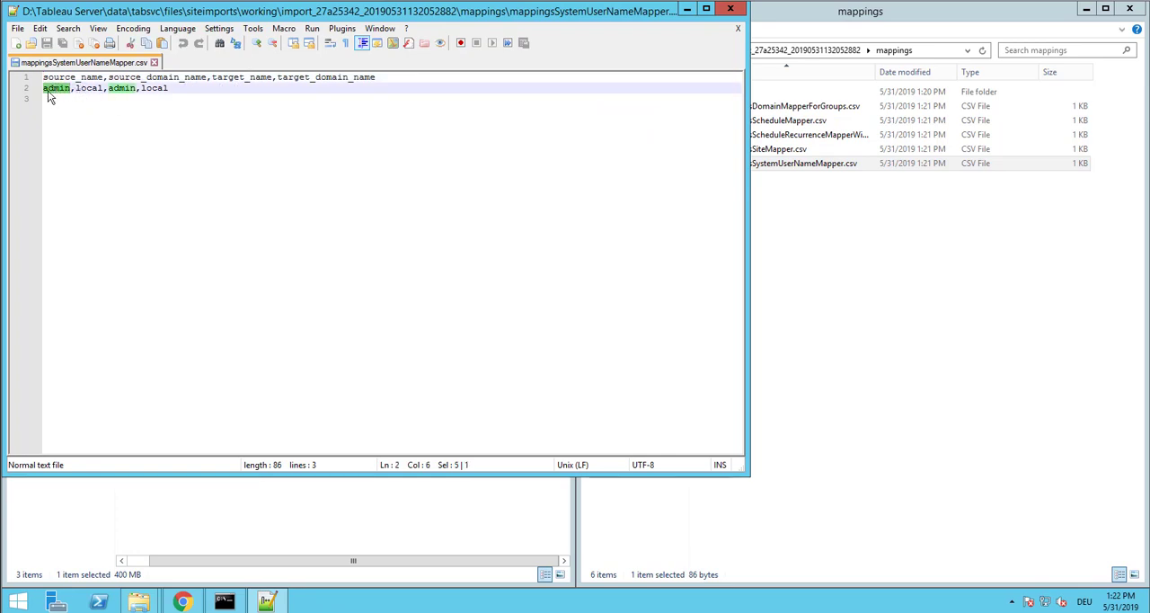
double_click(90, 88)
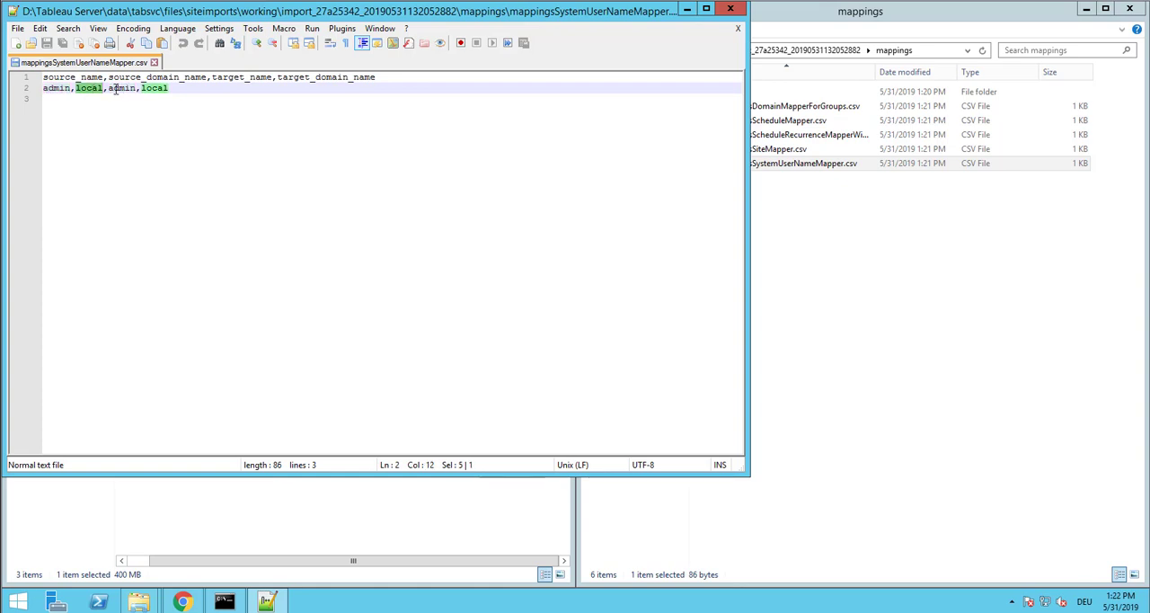
drag(170, 88, 108, 88)
click(730, 11)
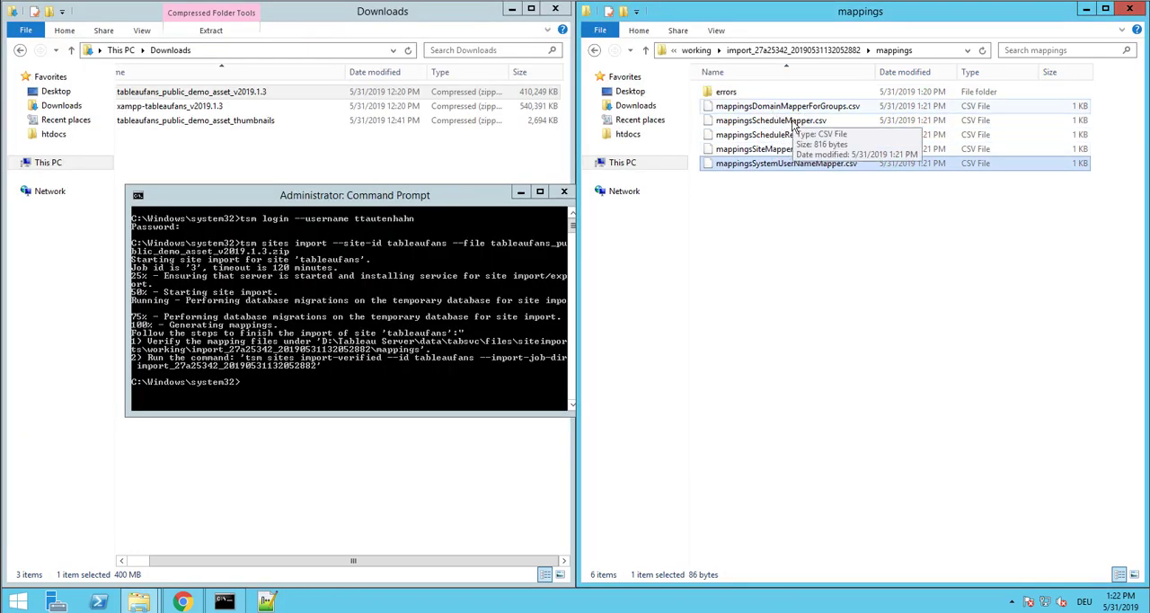
key(alt+Up)
Copy the output line containing the tsm sites import-verified command from the Command Prompt
click(540, 287)
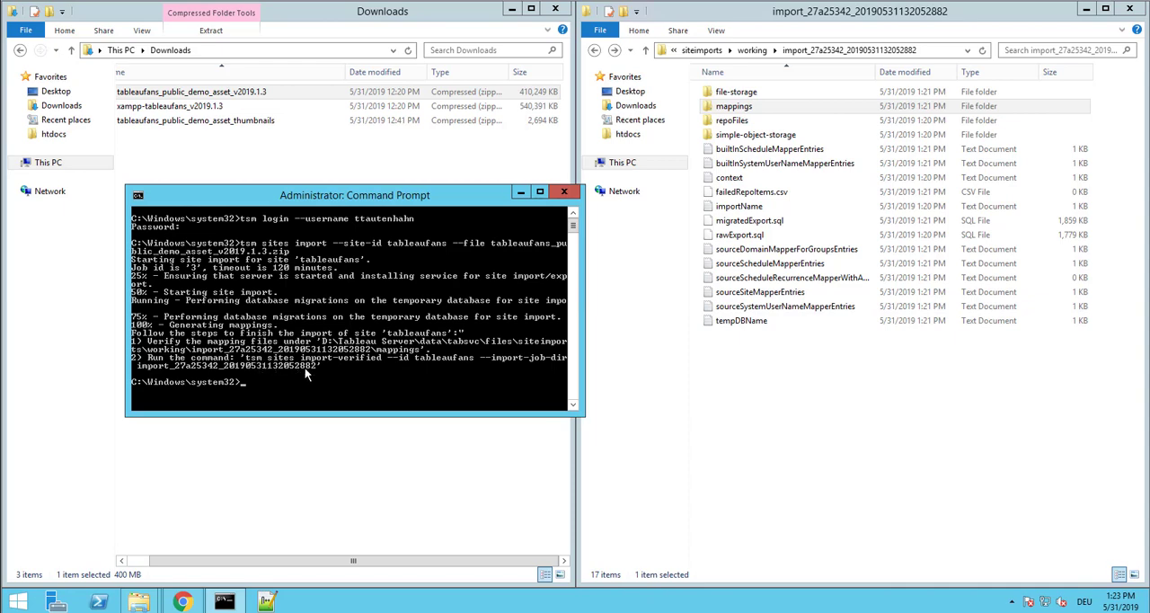
right_click(165, 363)
click(179, 369)
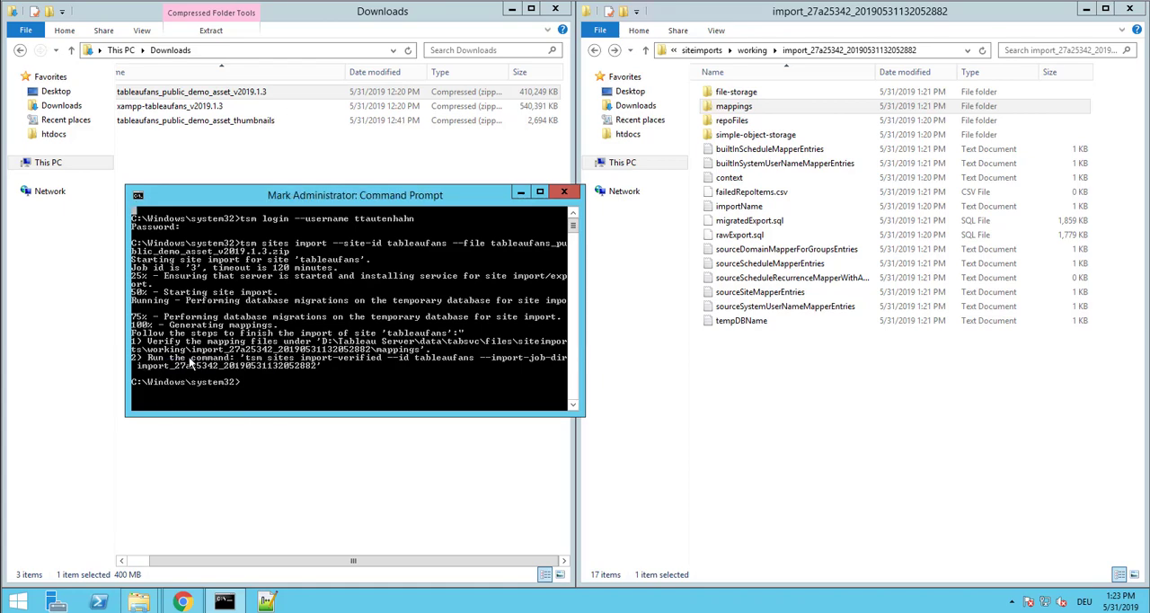
drag(132, 355, 581, 363)
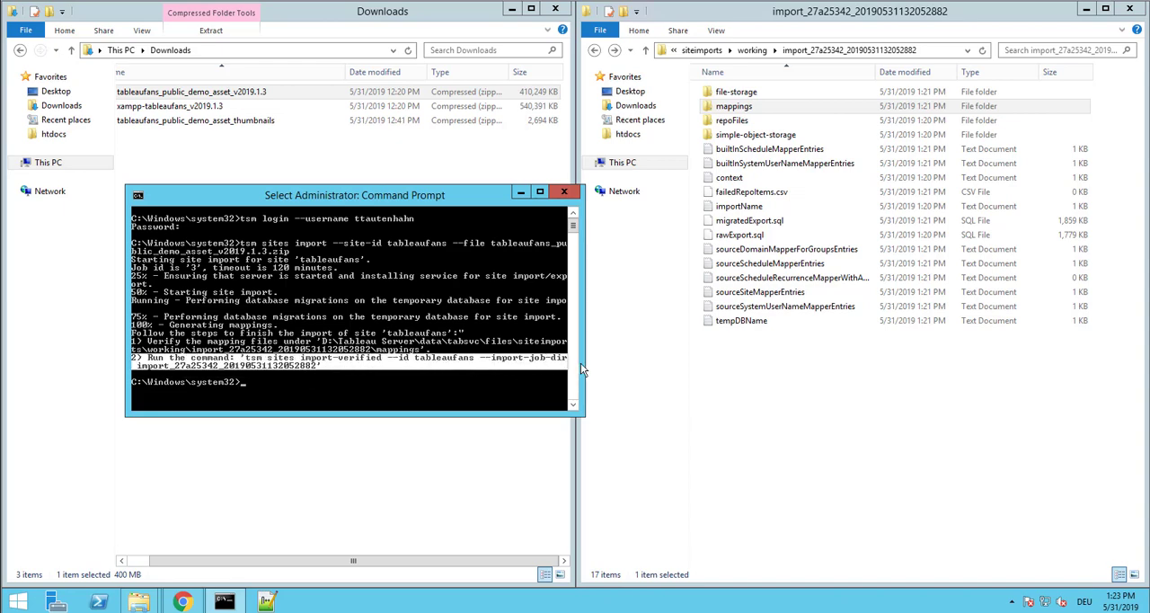
right_click(556, 359)
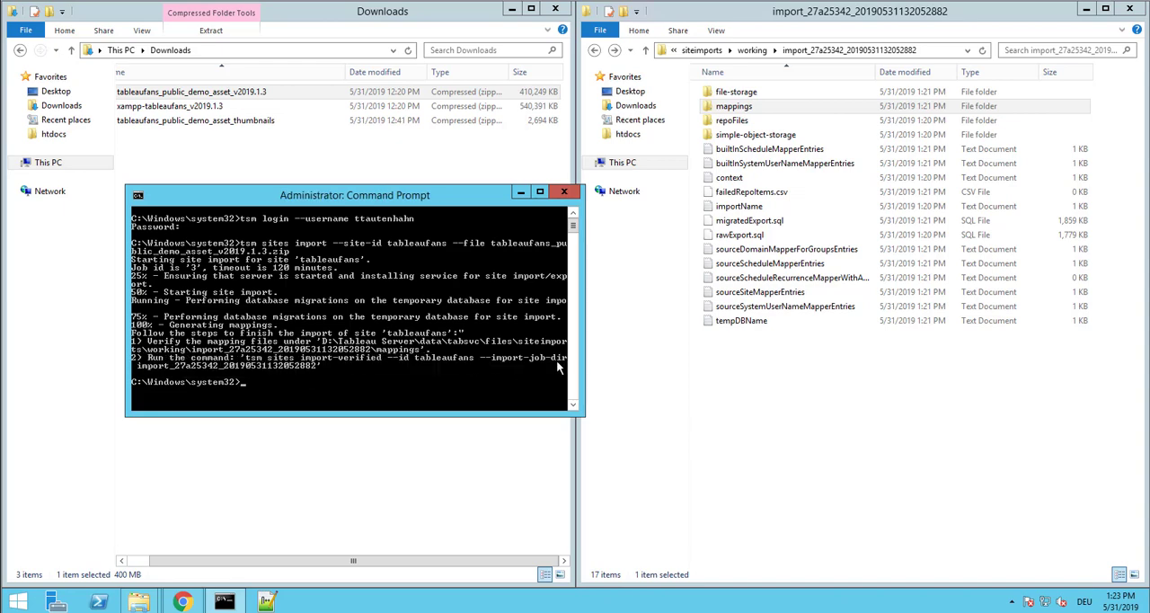
Paste the copied line into a new Notepad++ document and trim it to the bare command, removing the leading text and closing quote
click(269, 601)
click(246, 204)
click(16, 43)
key(ctrl+v)
drag(157, 77, 22, 82)
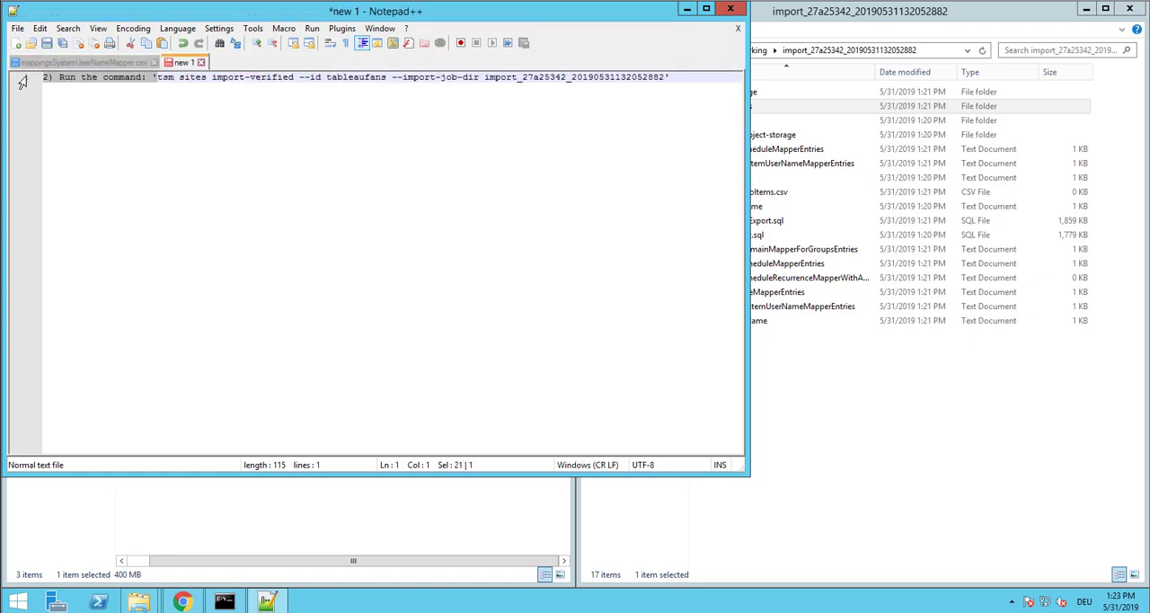
key(Delete)
click(584, 79)
key(BackSpace)
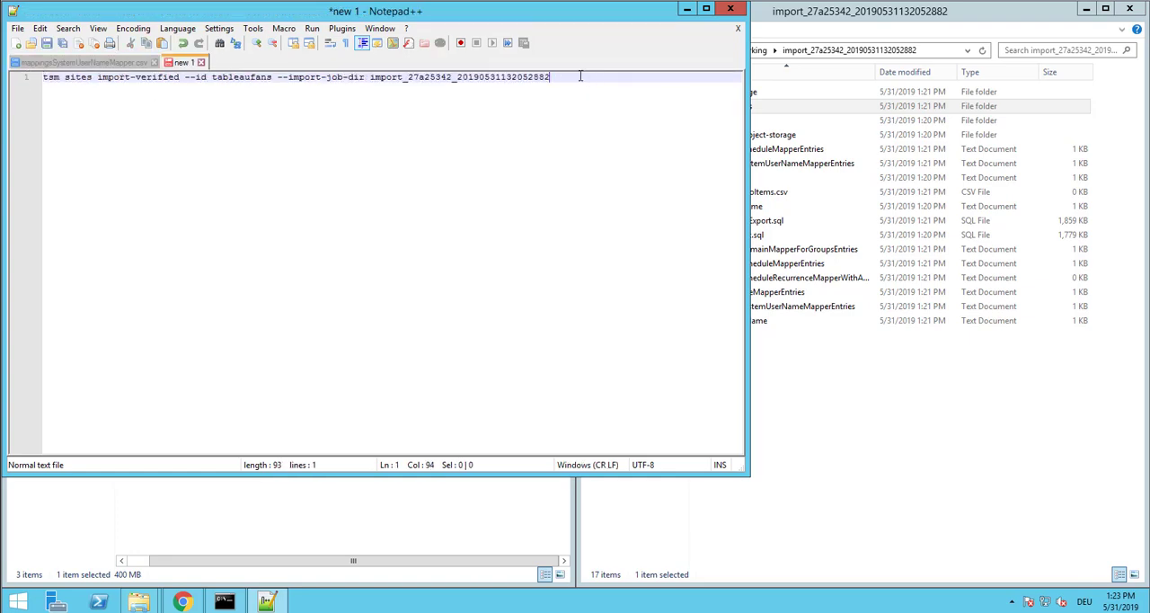
drag(583, 77, 29, 77)
key(super+c)
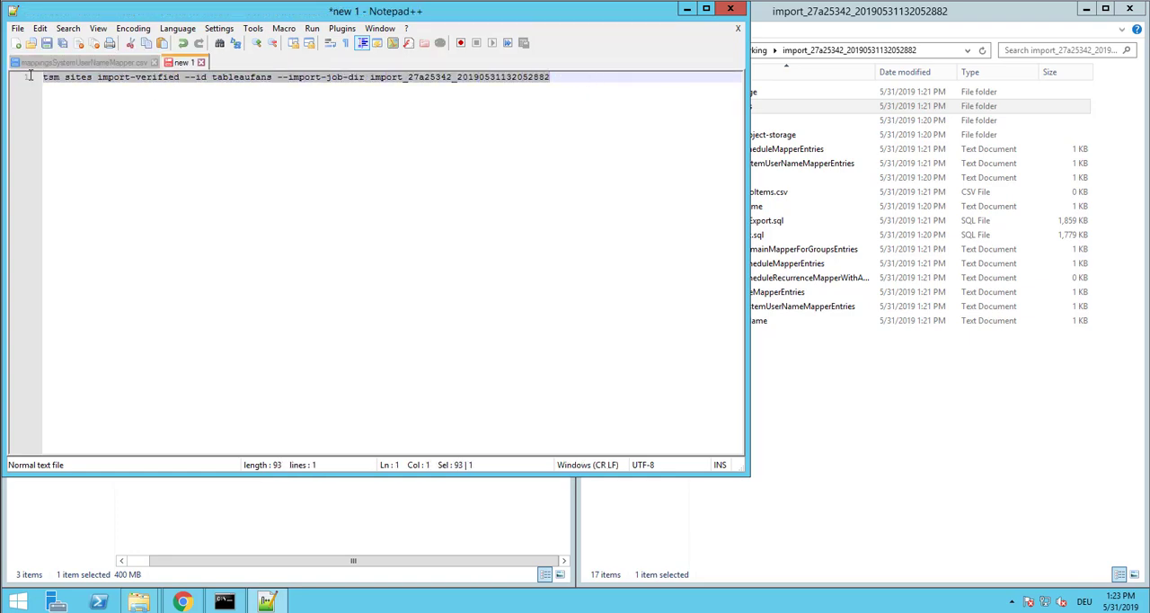
click(686, 9)
right_click(281, 388)
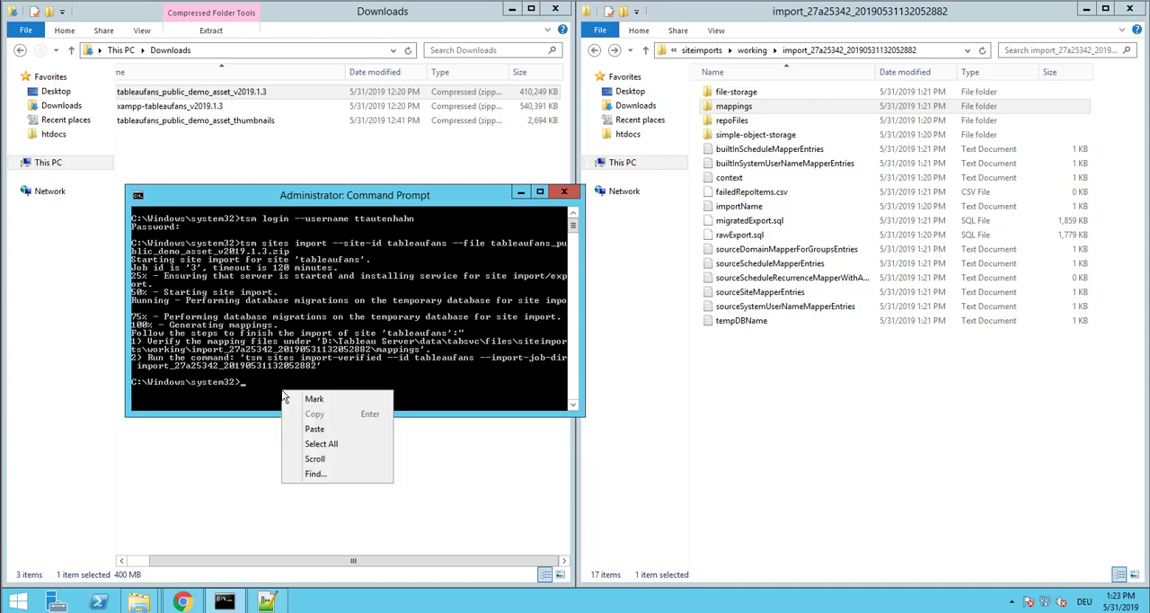
click(315, 430)
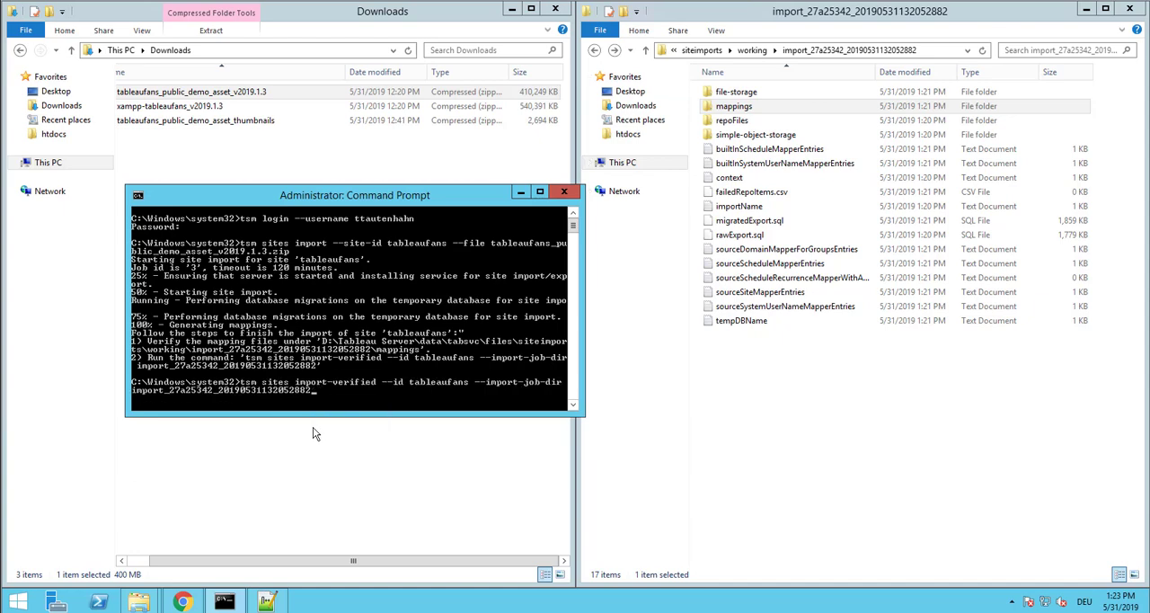
key(Return)
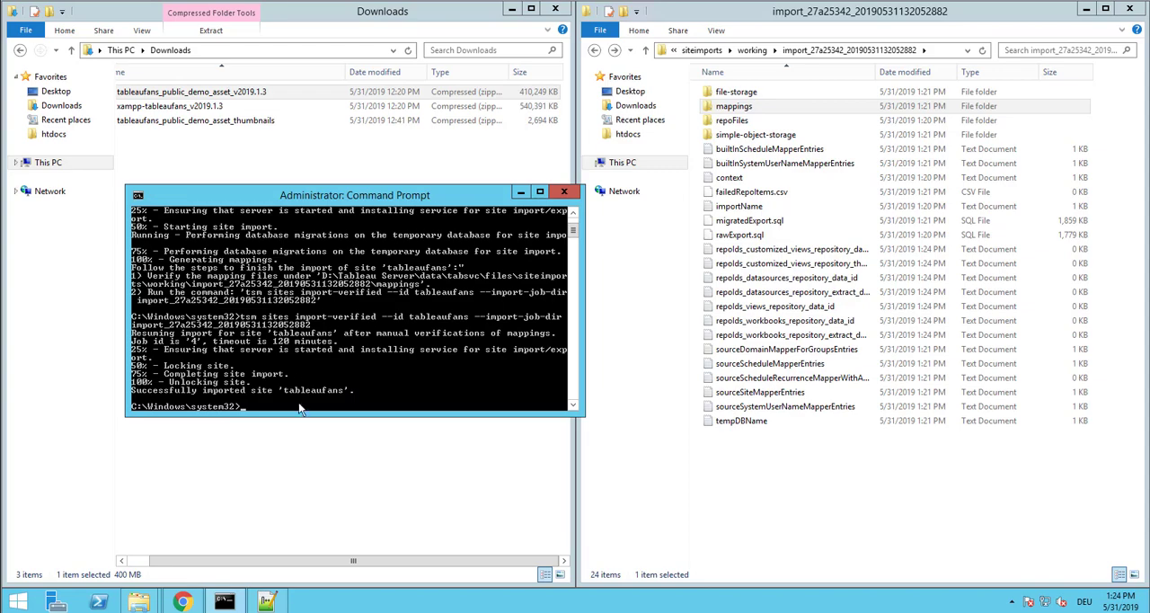
click(1132, 12)
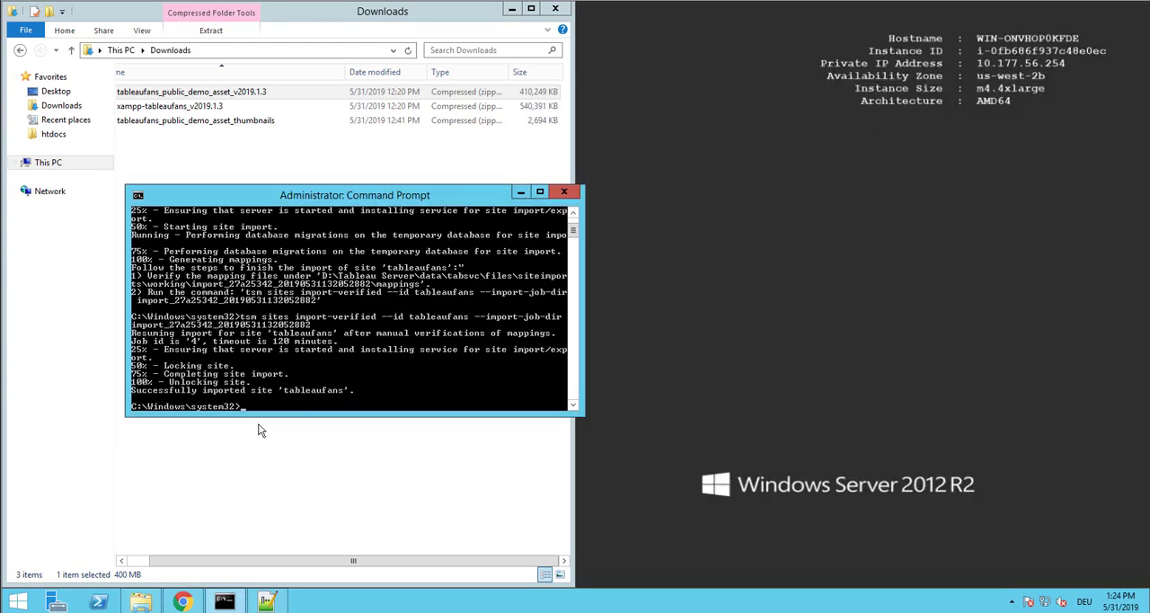
Switch to Chrome, sign in to Tableau Server with the prefilled admin credentials, and open the Default site
mouse_move(186, 604)
click(184, 534)
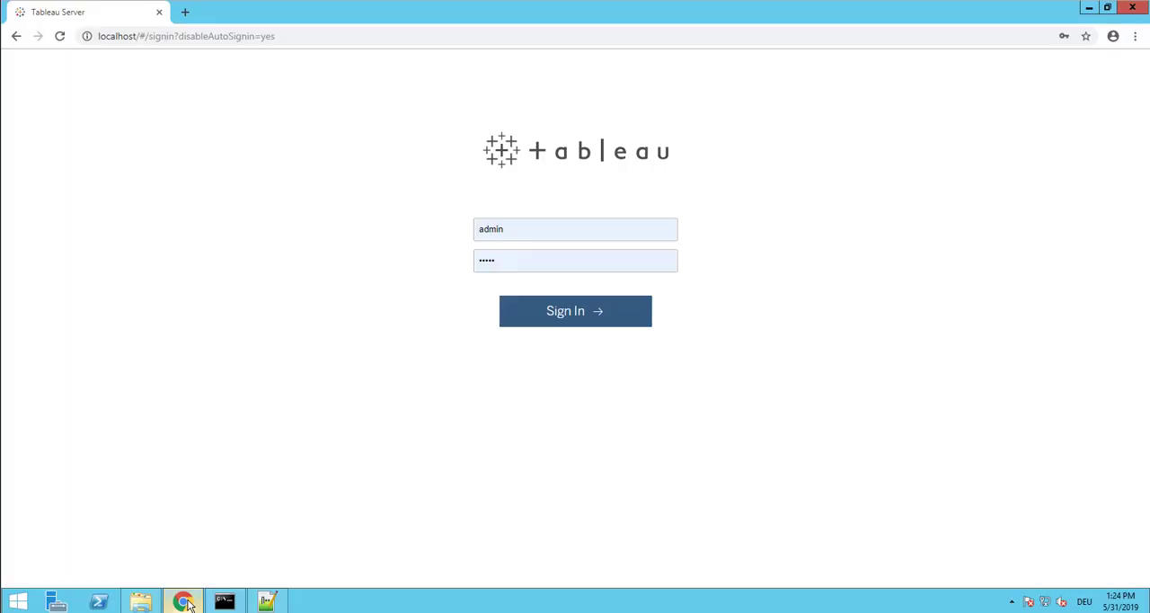
click(559, 322)
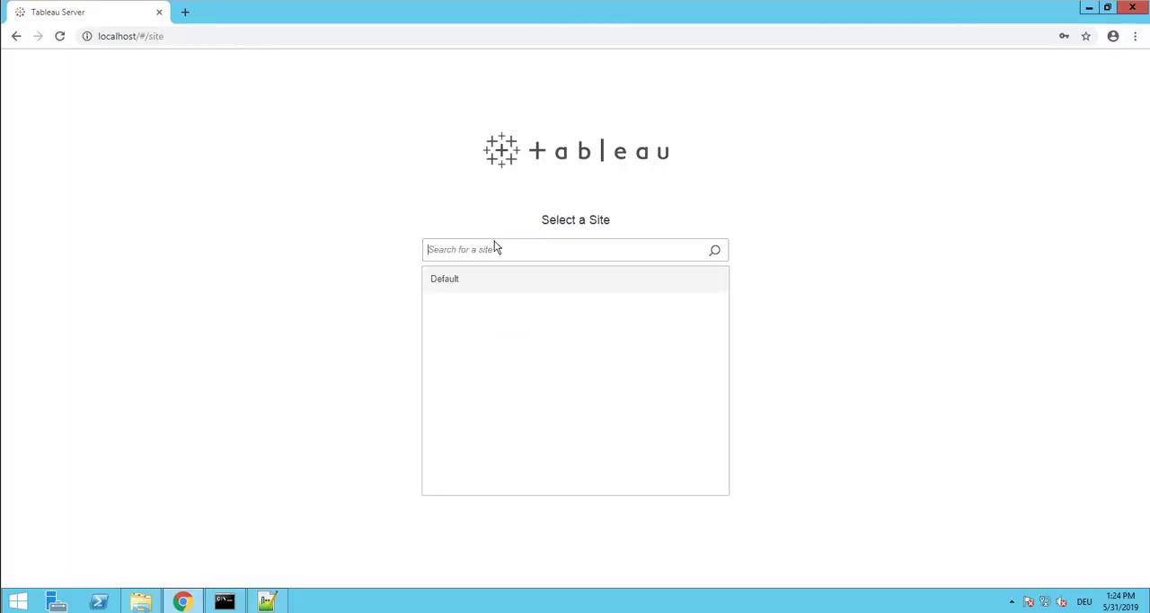
click(449, 280)
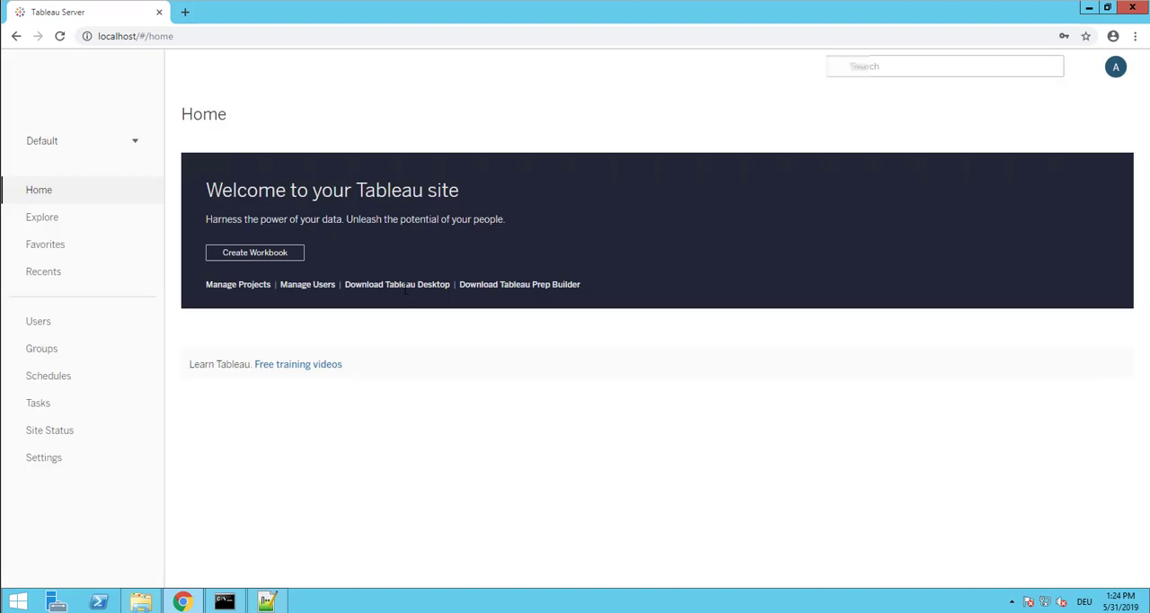
Switch from the Default site to the Tableaufans site and view the imported content on its home page
click(135, 144)
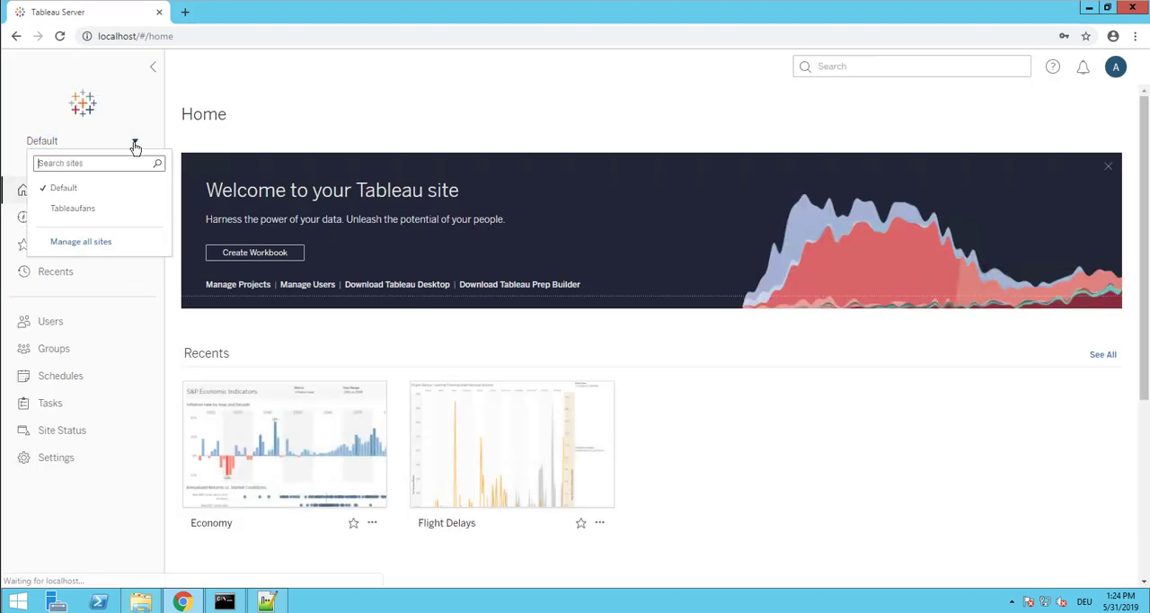
click(74, 210)
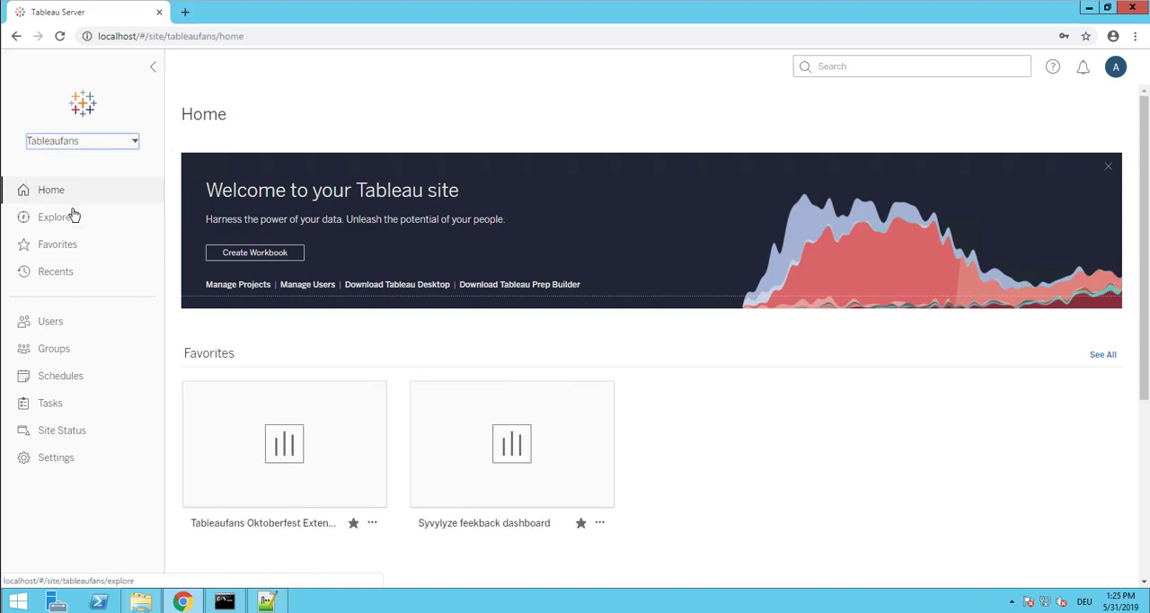
scroll(776, 381, down, 1)
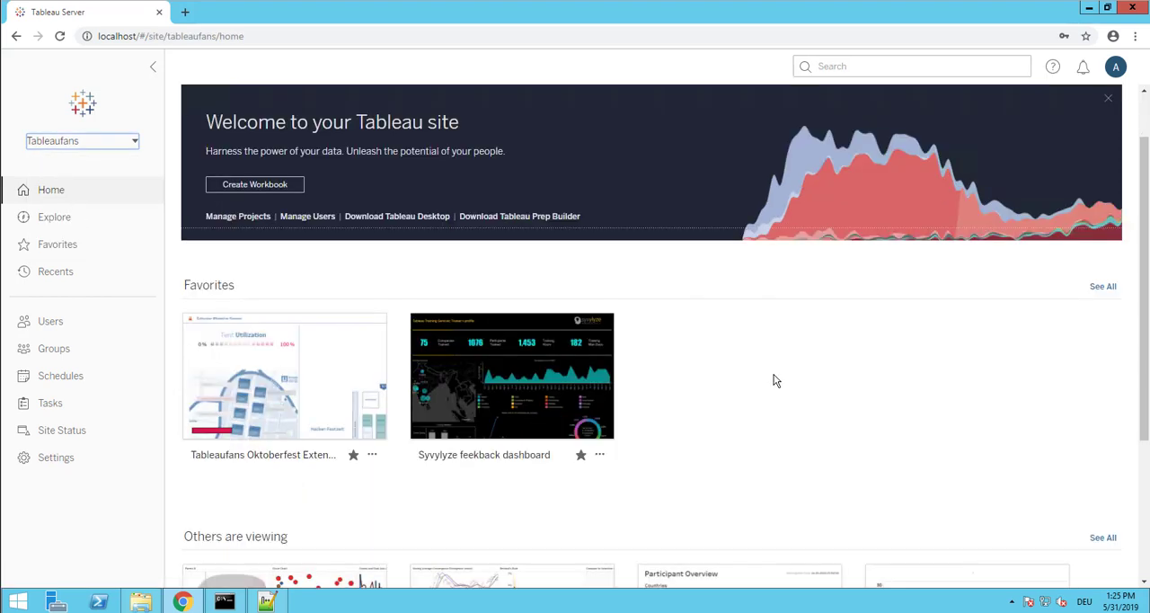
Look through the Favorites and Others are viewing sections on the Tableaufans home page
scroll(776, 381, down, 1)
scroll(593, 401, down, 1)
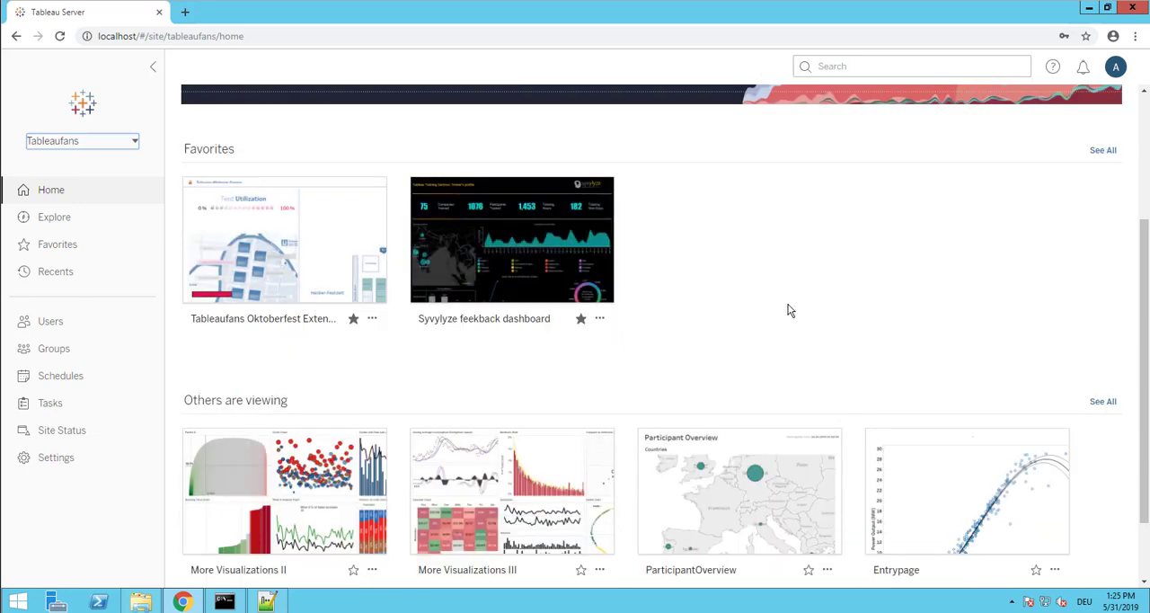
scroll(789, 310, up, 2)
scroll(788, 310, up, 1)
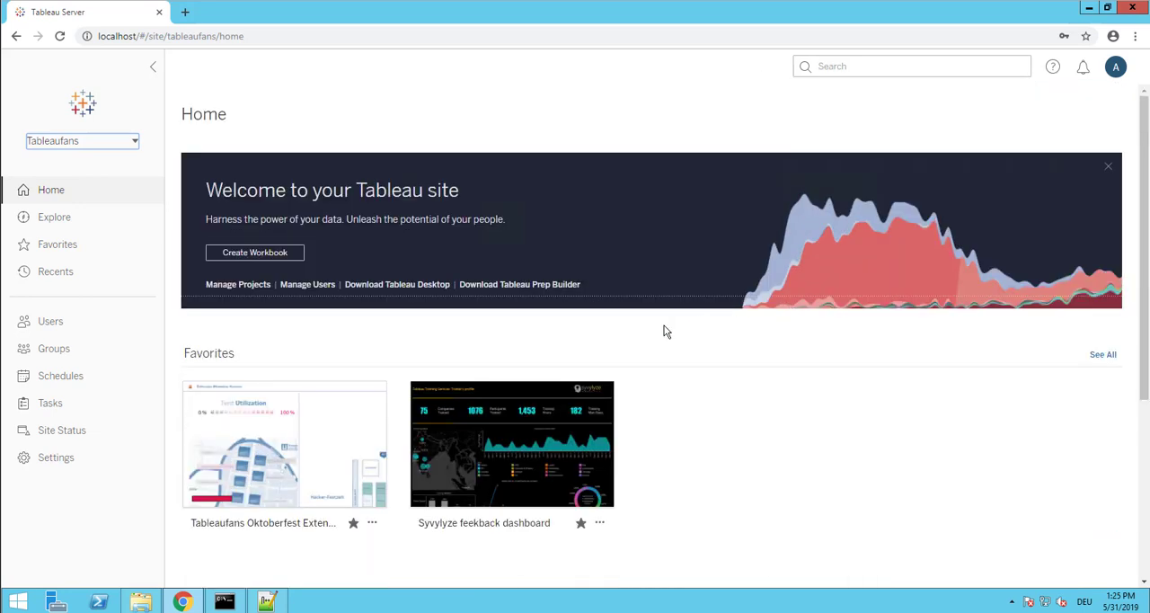
Browse the site's top-level projects, view the workbooks in the Default project, and return to the project overview
click(66, 227)
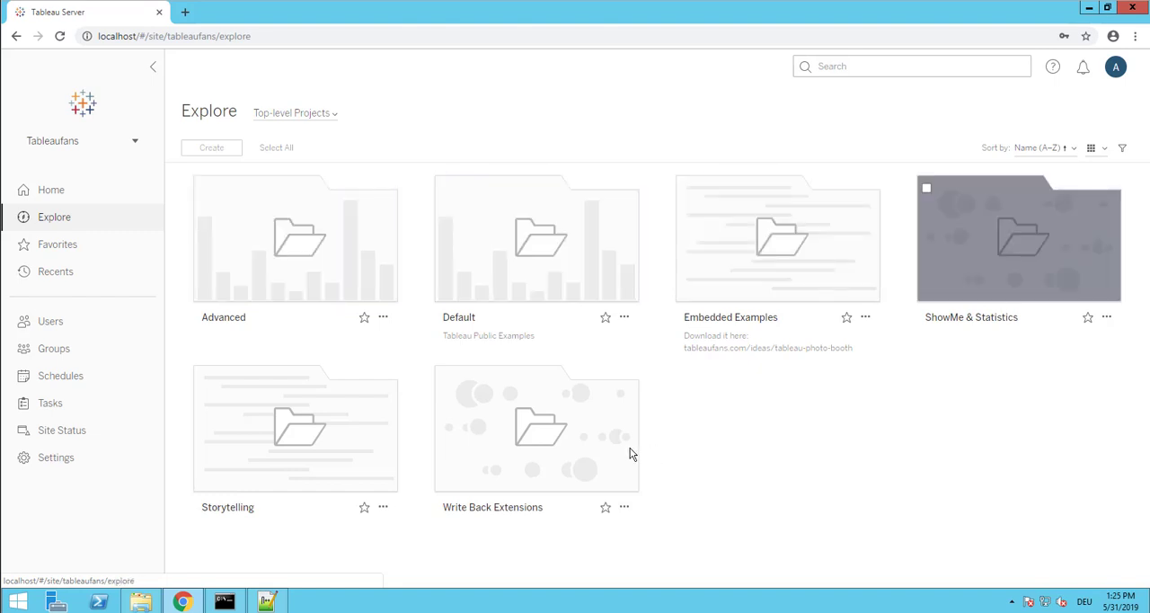
mouse_move(696, 463)
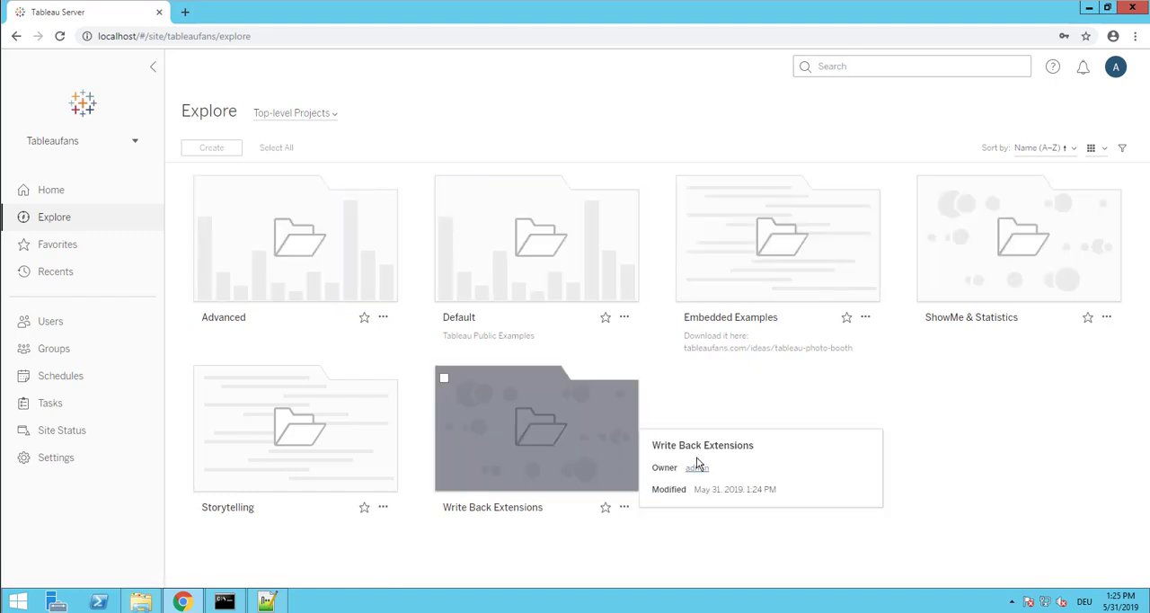
click(585, 267)
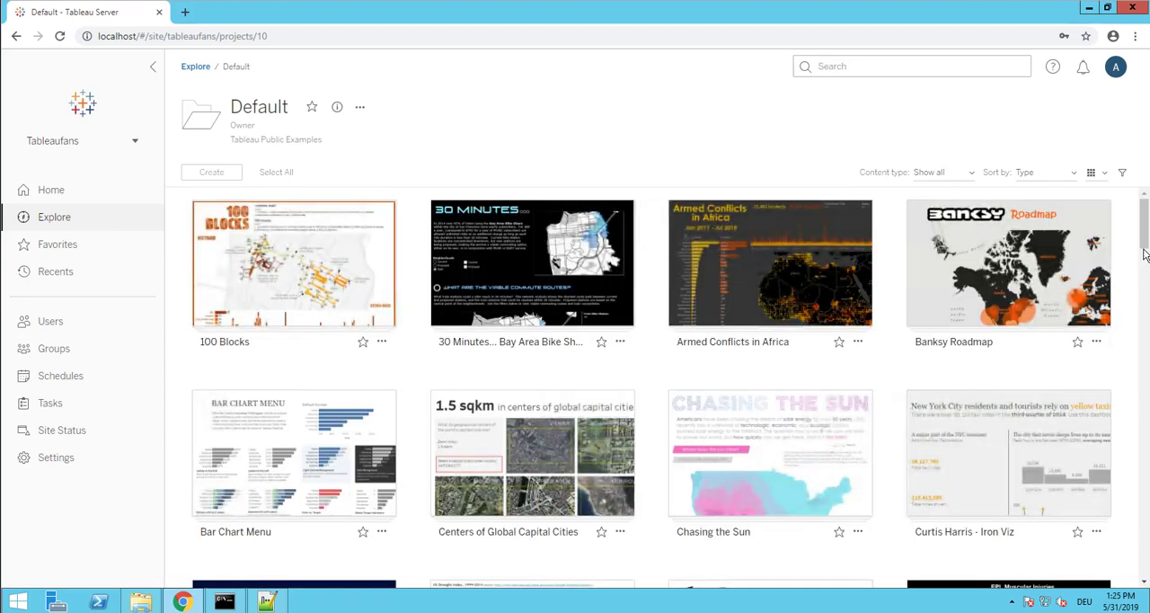
click(198, 68)
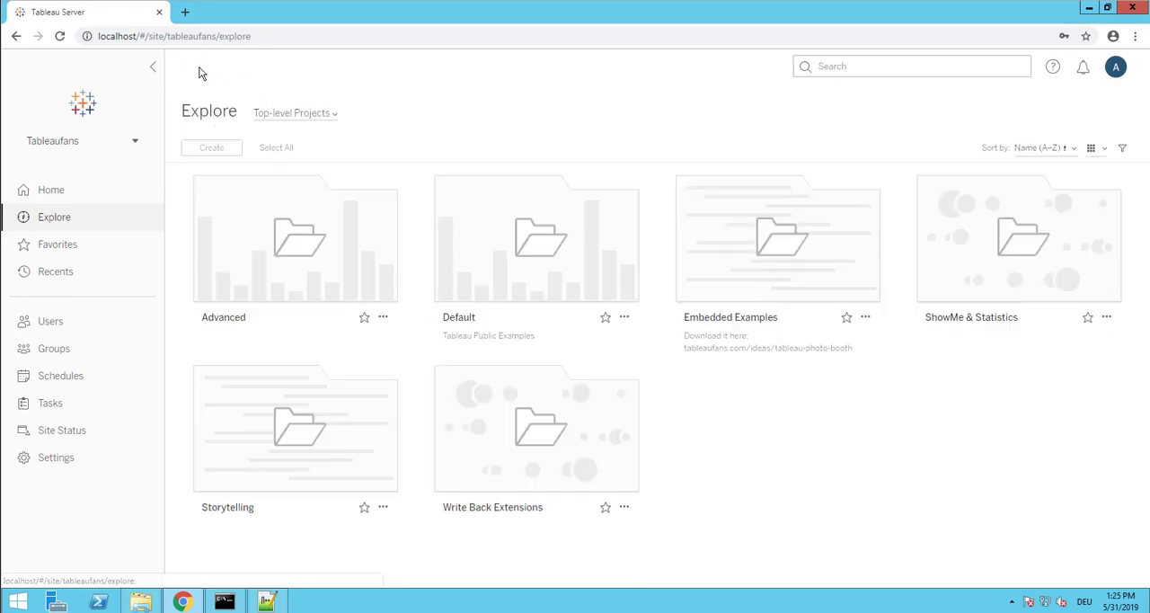
click(478, 254)
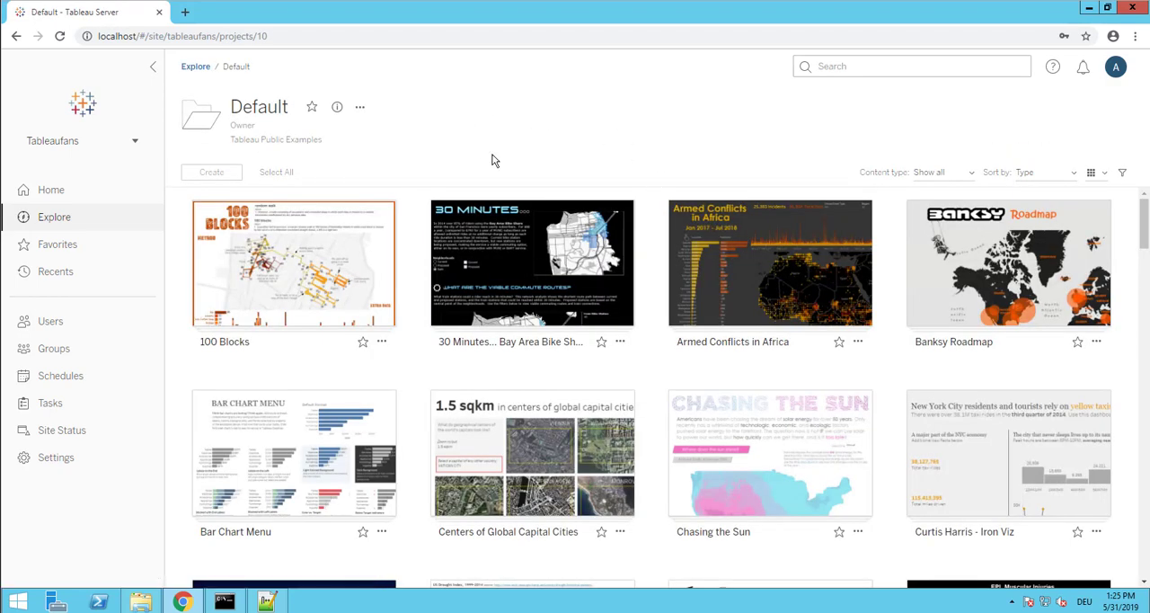
click(196, 70)
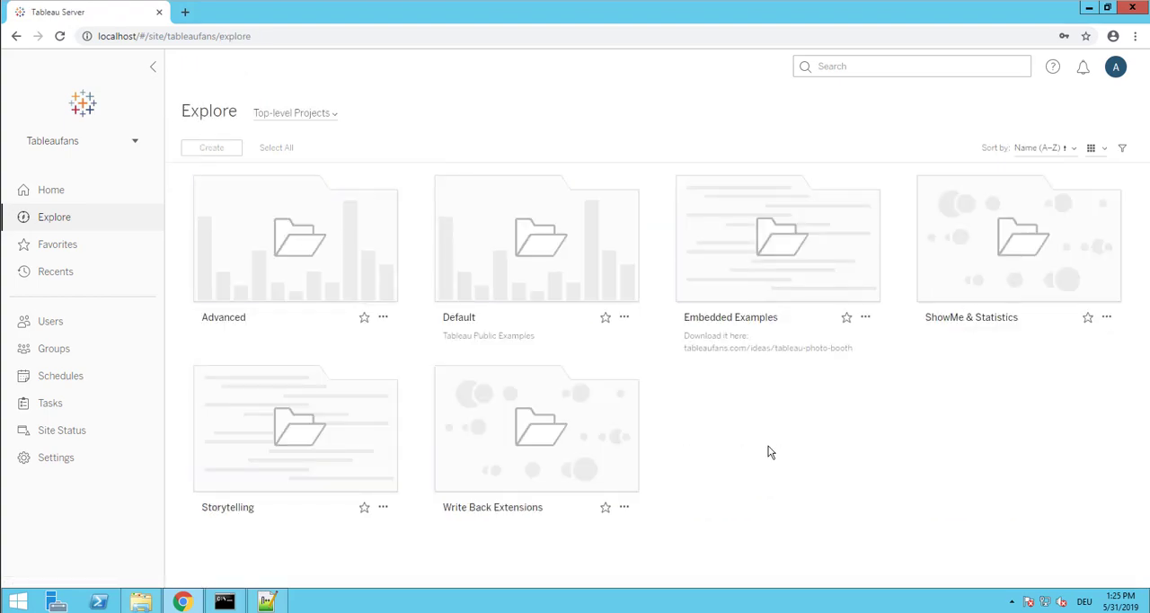
Switch to the Downloads folder in File Explorer, widen the window, and select the tableaufans_public_demo_asset_thumbnails archive
click(142, 599)
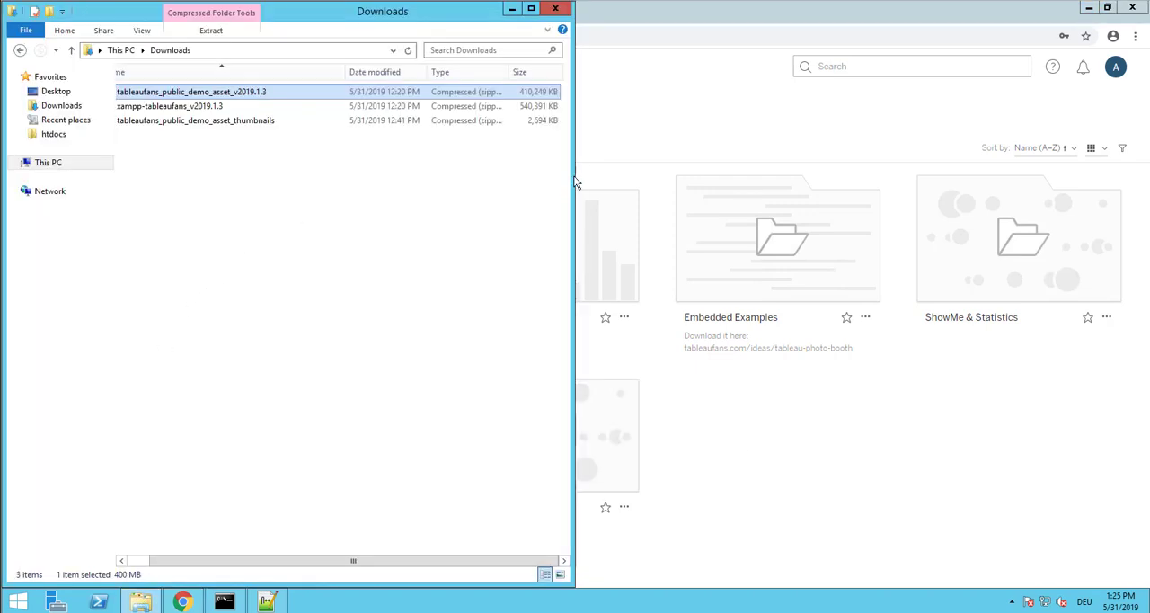
drag(573, 179, 632, 180)
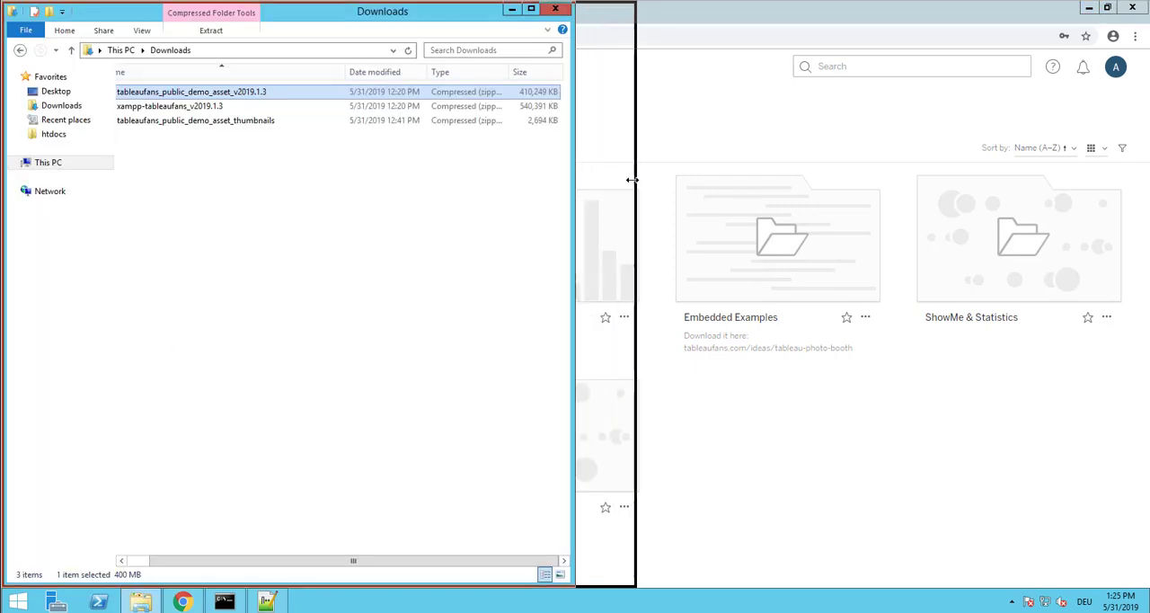
click(225, 122)
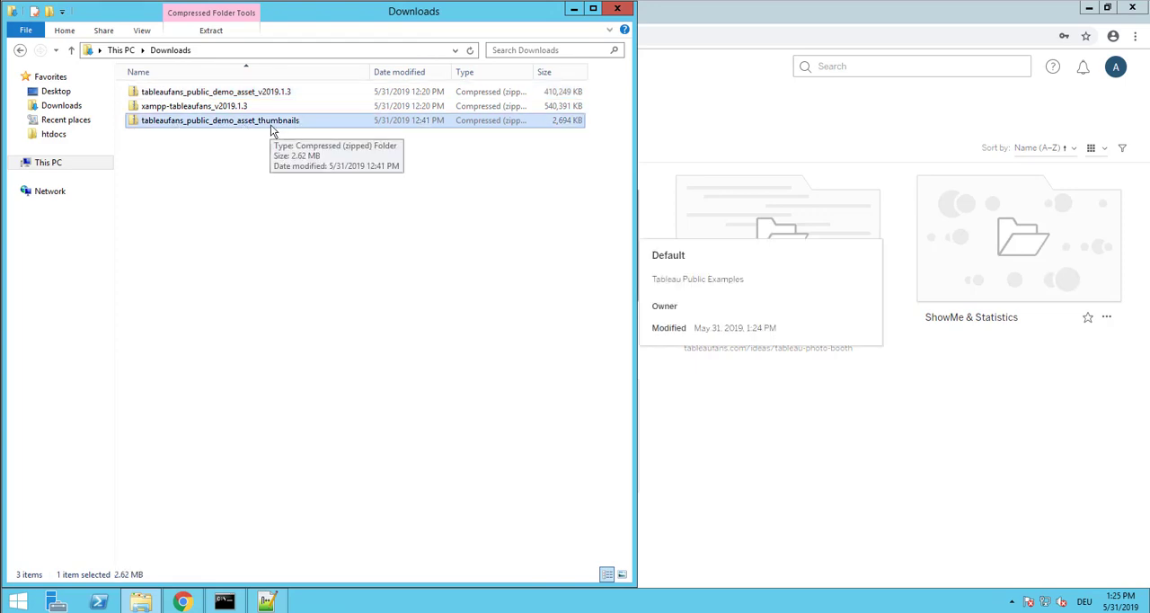
Open the location containing the htdocs favorite folder and examine its full path, D:\Tableau Server\data\tabsvc\httpd
right_click(61, 135)
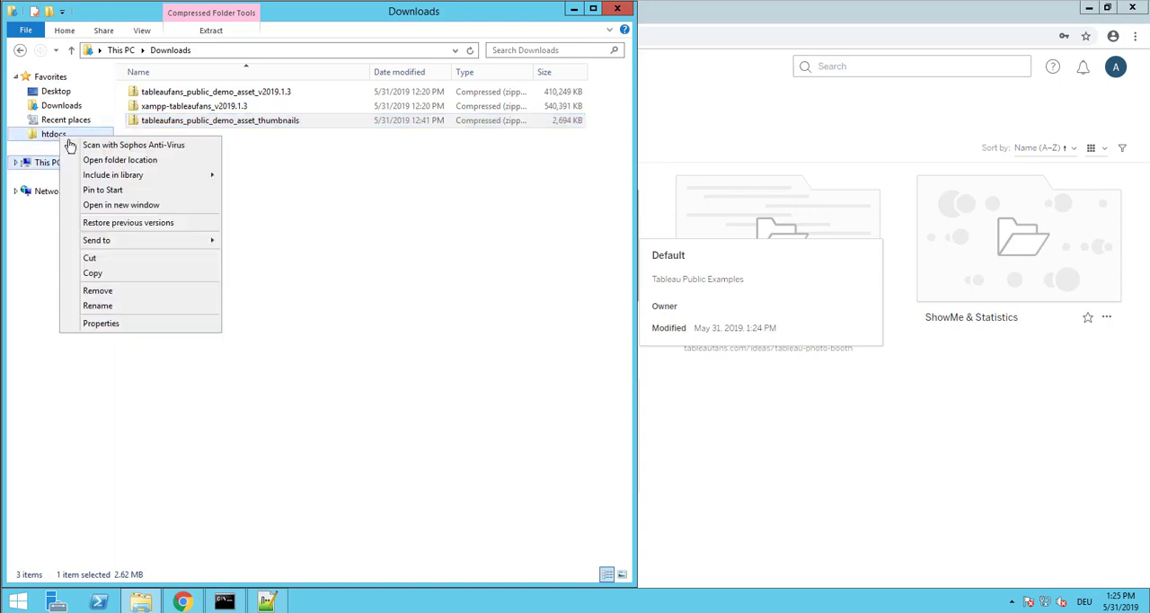
click(117, 160)
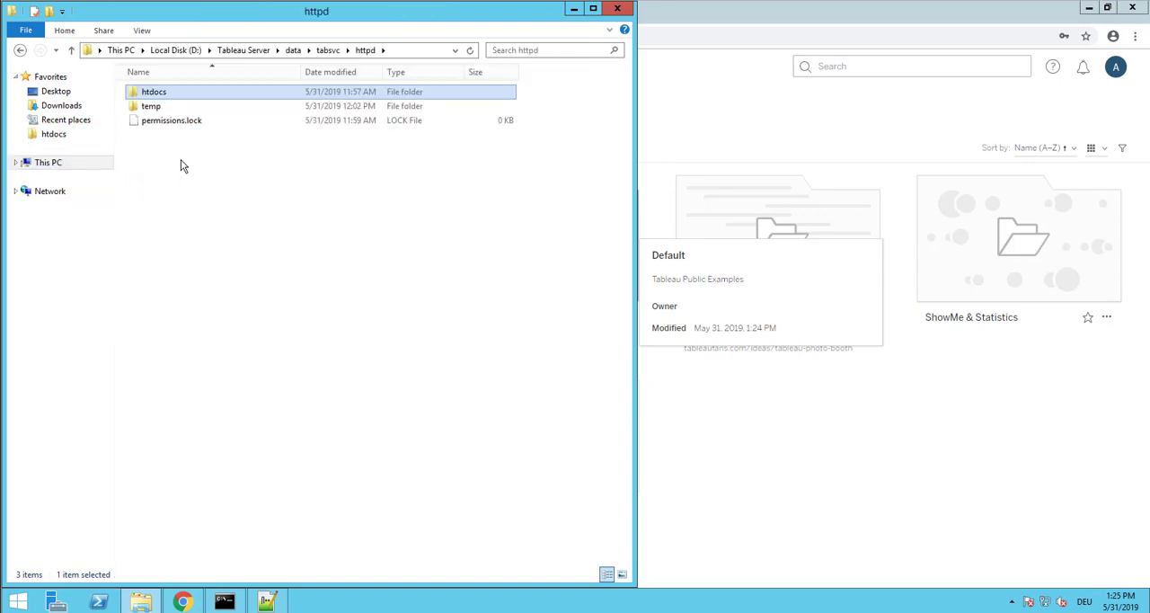
drag(246, 18, 523, 37)
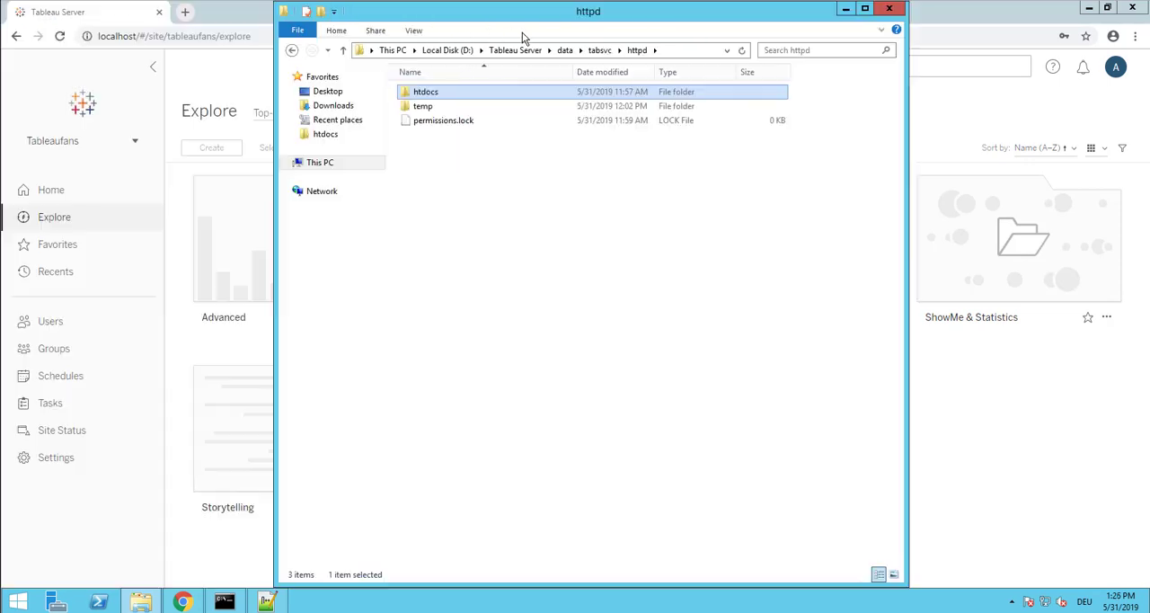
click(688, 51)
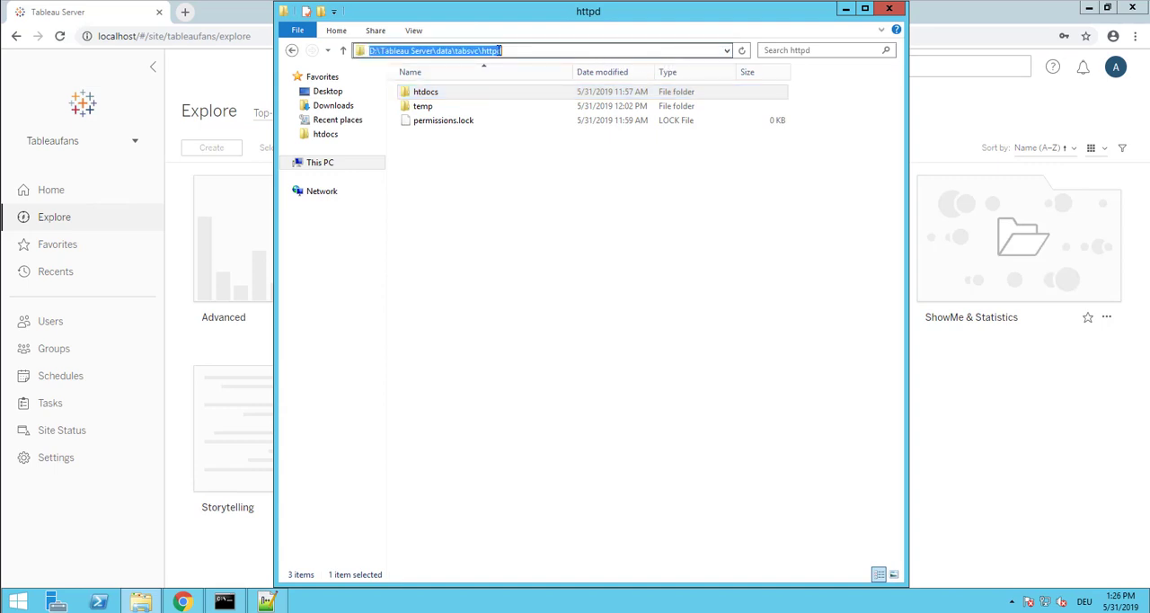
double_click(453, 51)
double_click(466, 51)
click(499, 51)
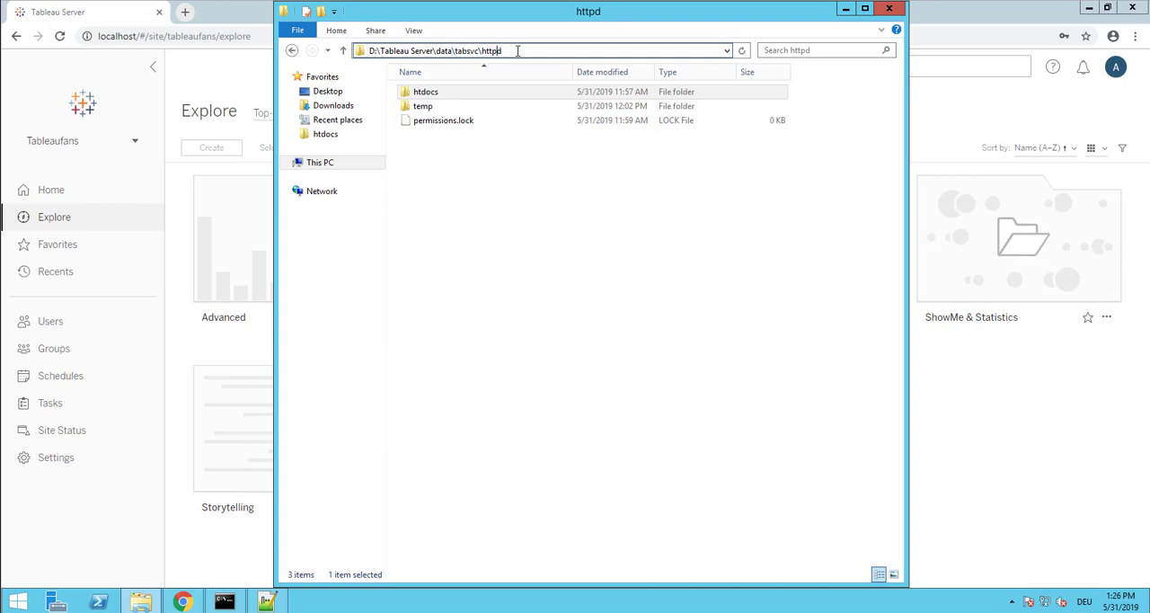
click(500, 186)
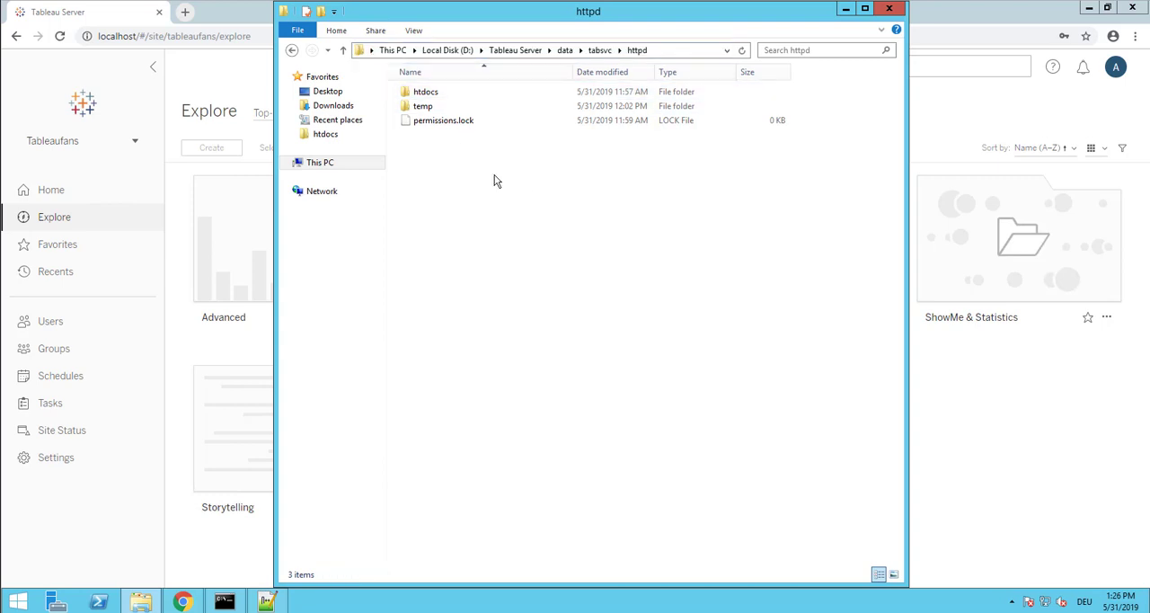
Return to Downloads, open the tableaufans_public_demo_asset_thumbnails archive, and extract all of its contents
key(alt+Left)
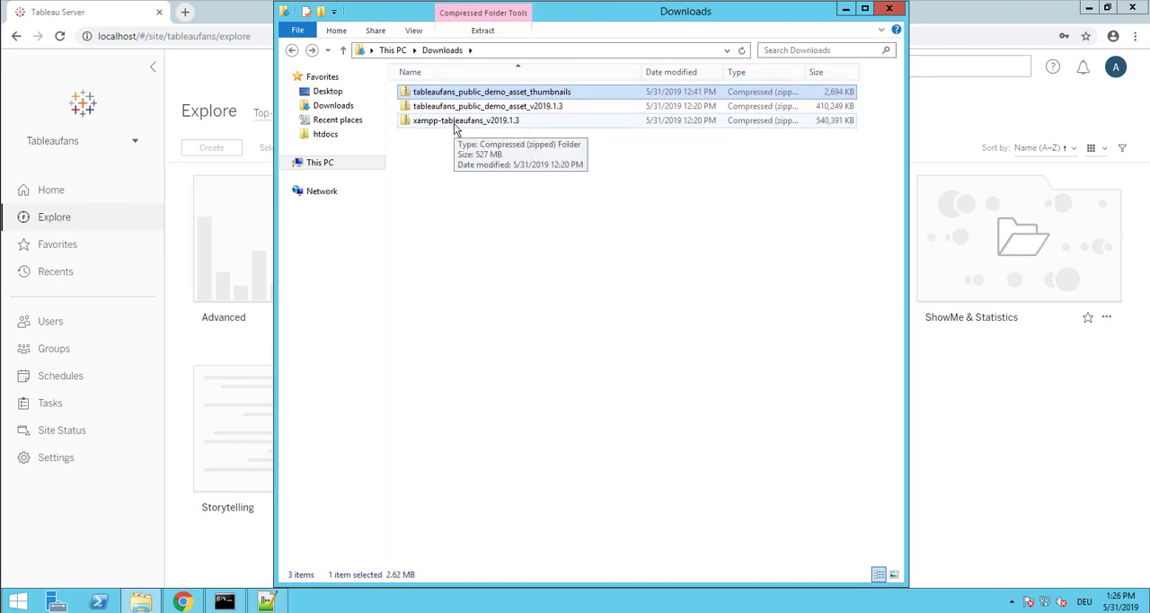
click(456, 126)
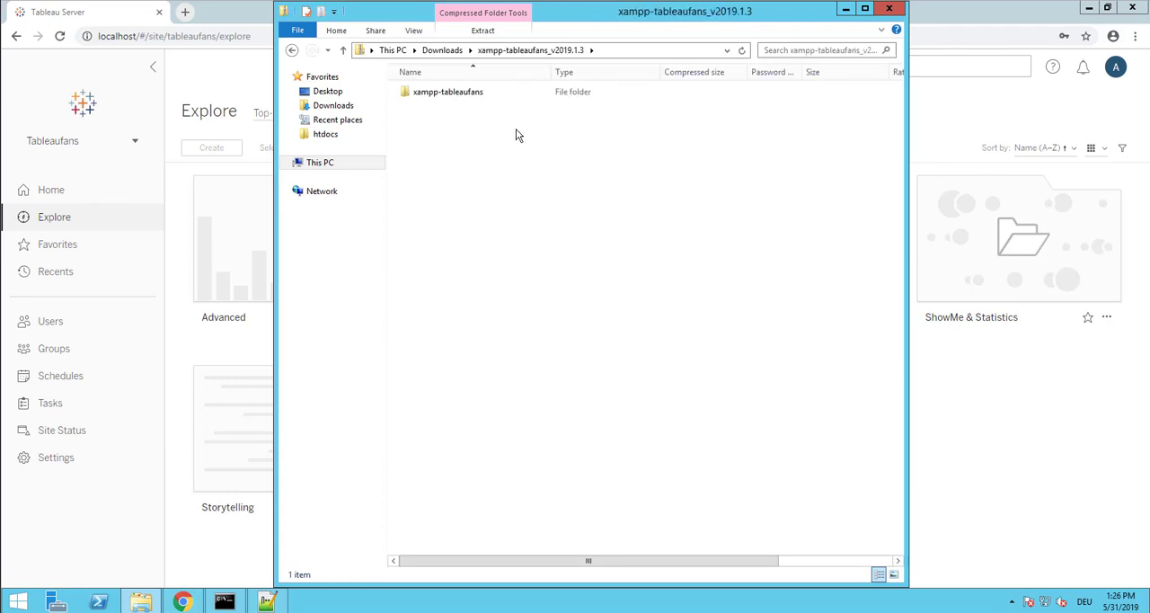
key(alt+Left)
double_click(488, 93)
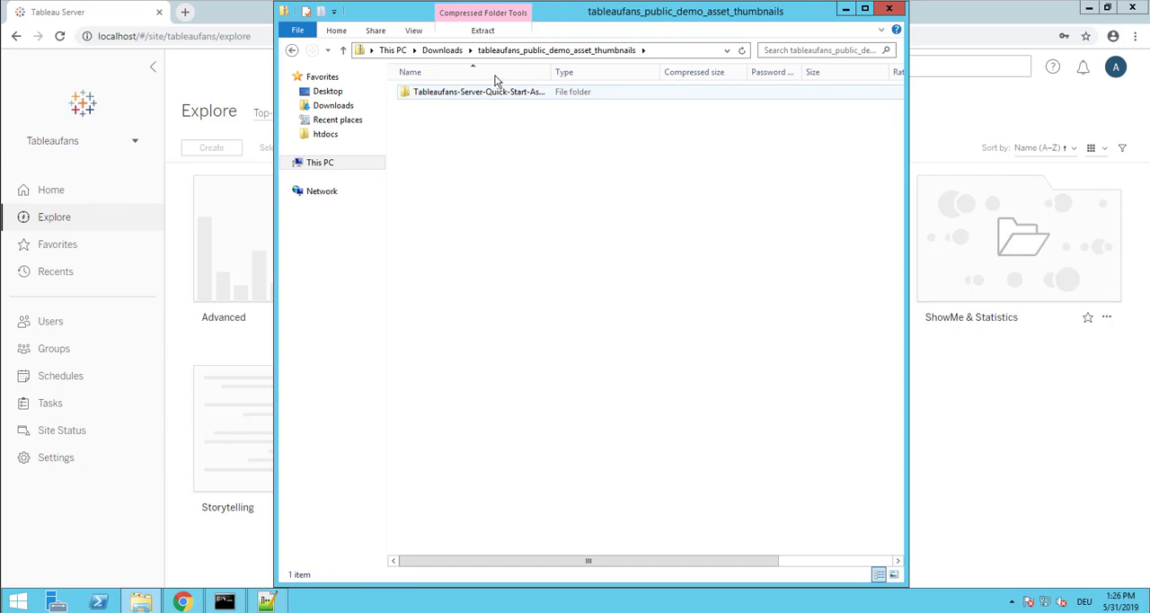
click(506, 32)
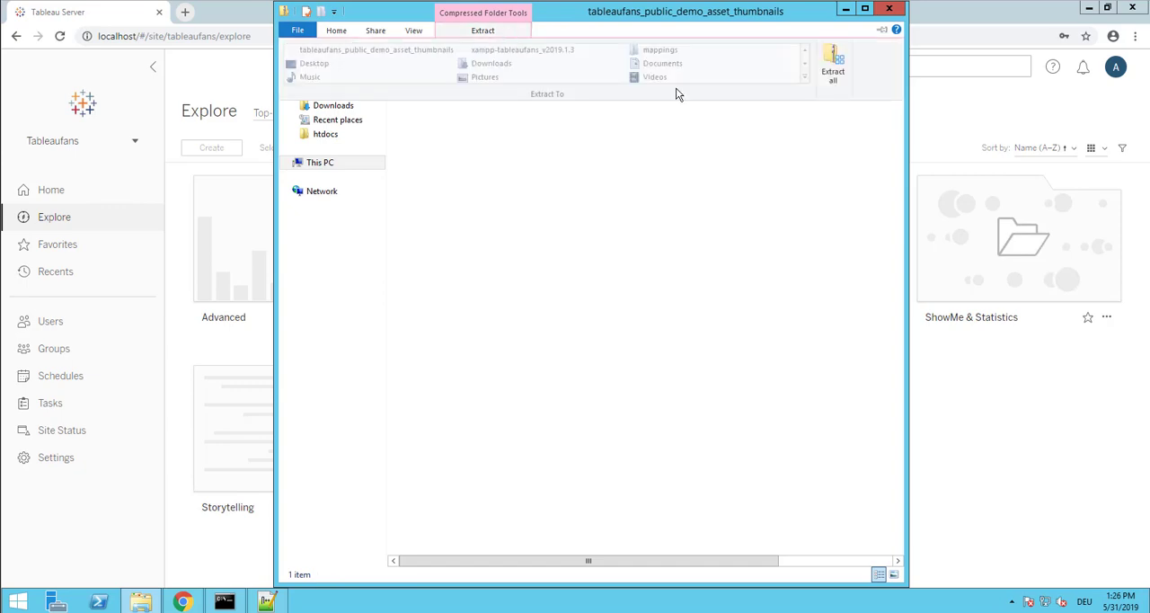
click(832, 68)
click(702, 432)
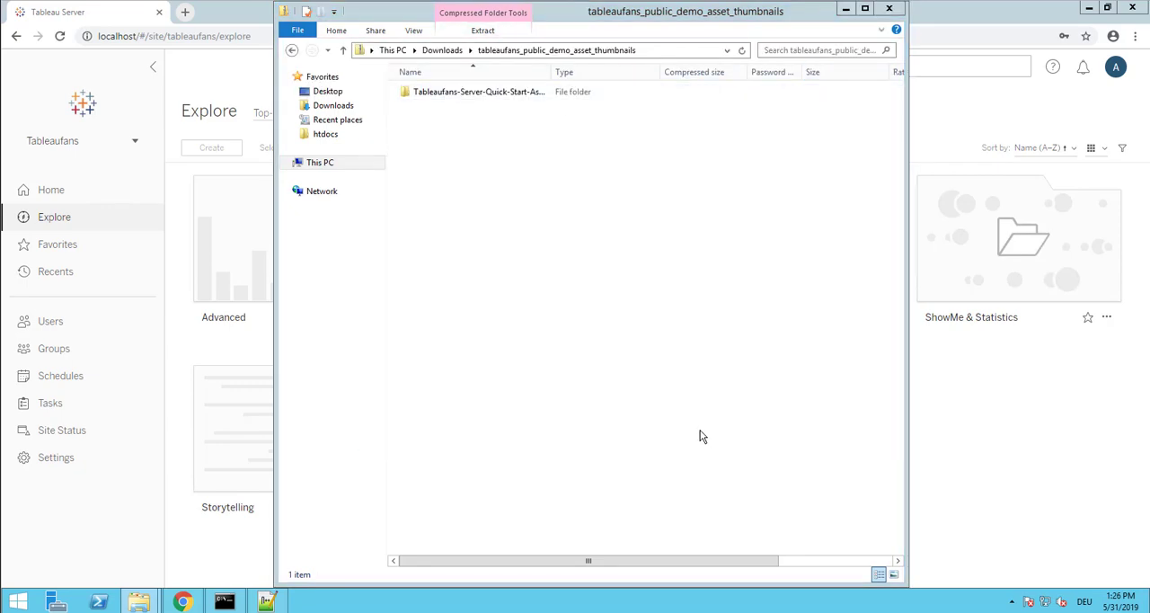
Copy all PNG images from the extracted Tableaufans-Server-Quick-Start-Asset-Images folder into the Tableau Server htdocs folder
double_click(394, 205)
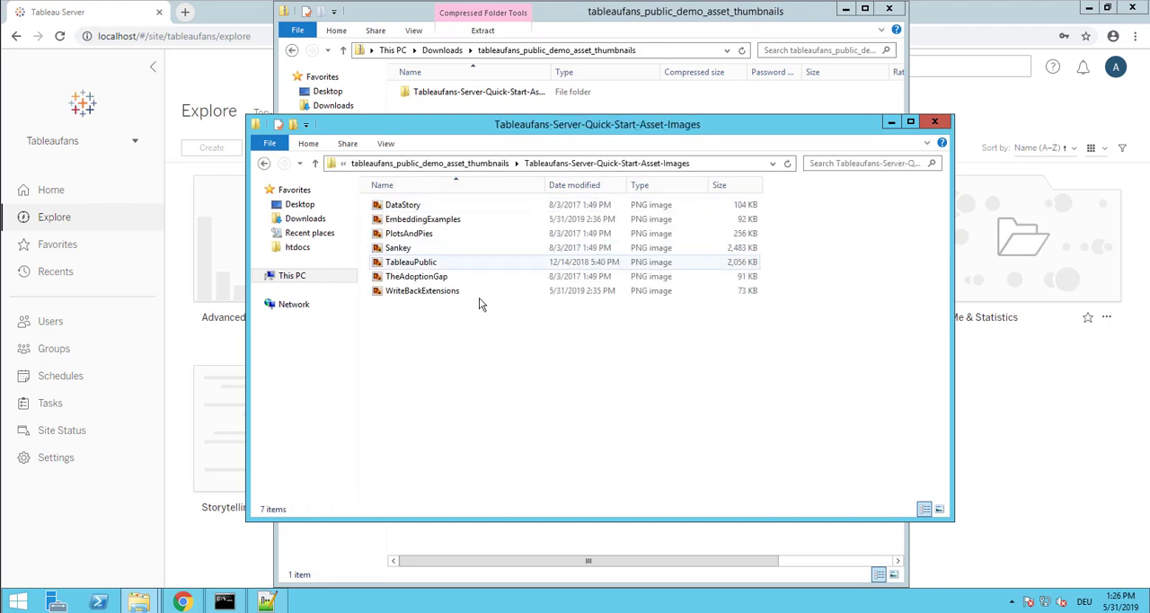
key(ctrl+a)
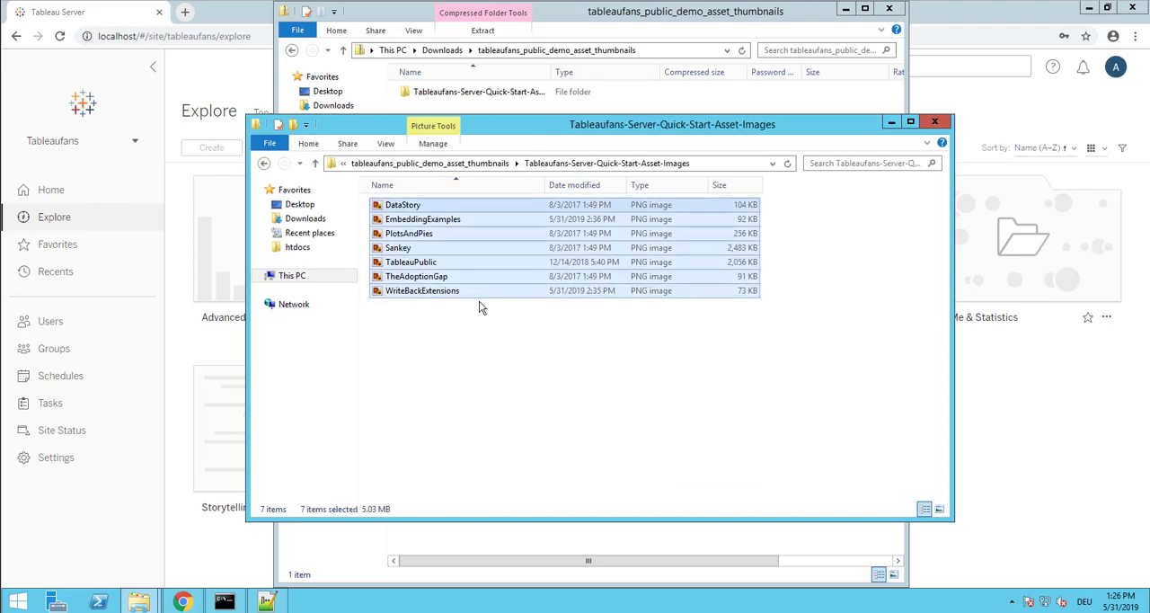
click(298, 248)
right_click(445, 267)
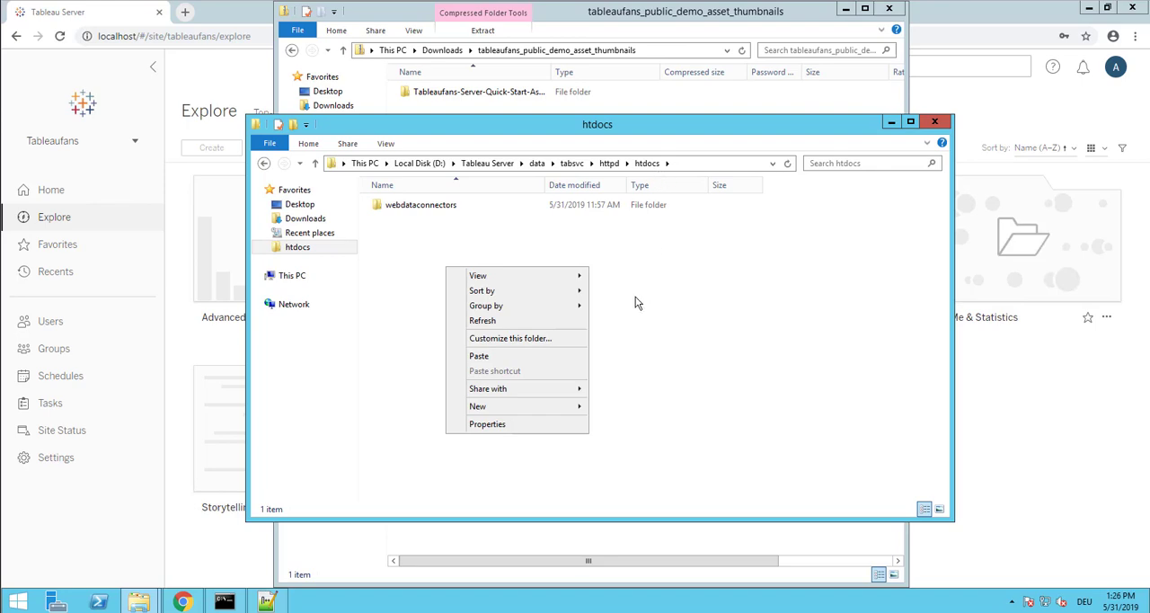
click(523, 357)
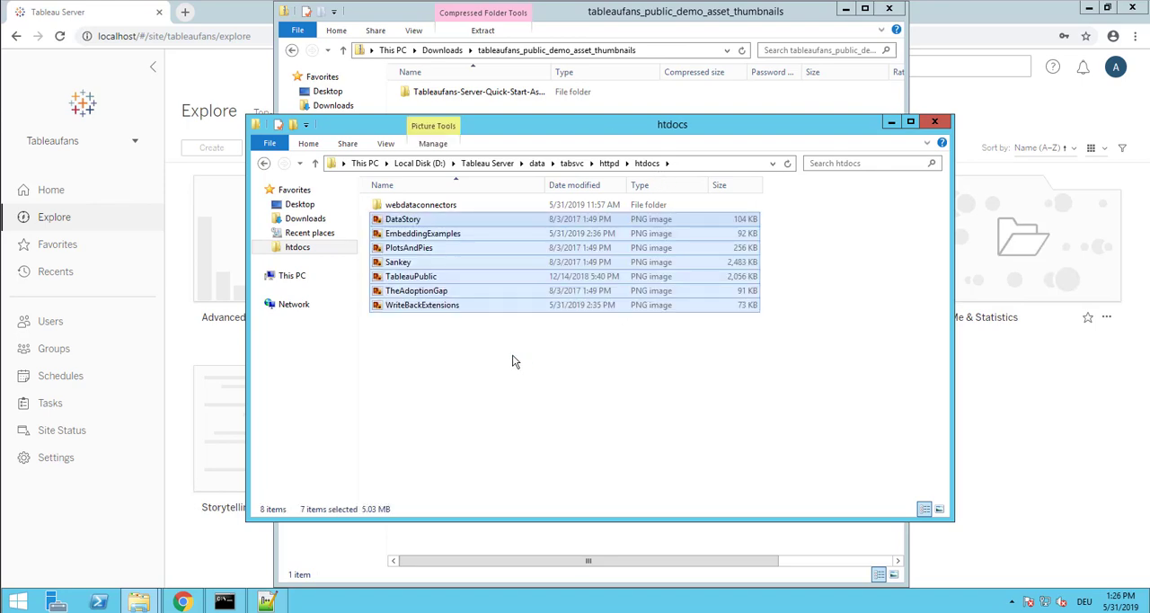
click(469, 369)
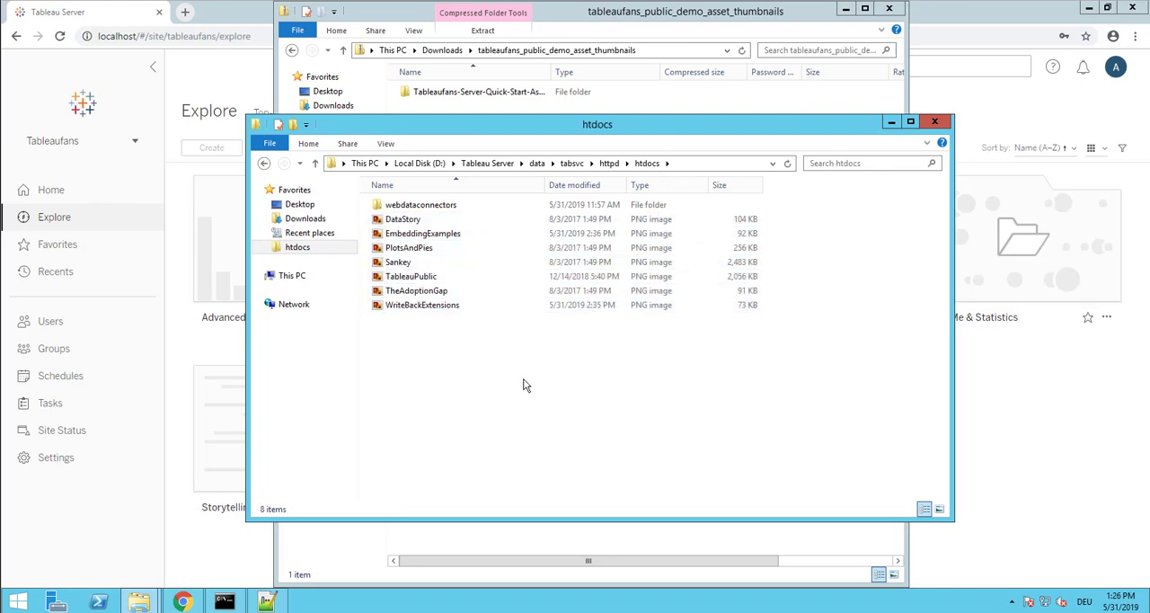
Switch back to Chrome, reload the Tableaufans Explore page, and check the project thumbnails
click(995, 413)
key(F5)
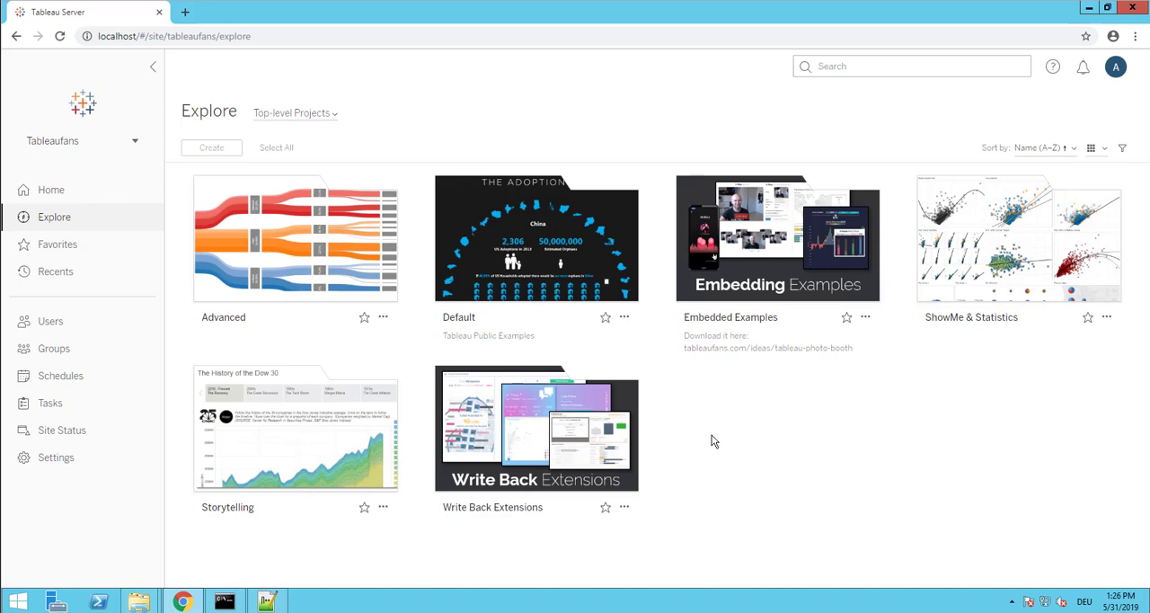
mouse_move(768, 287)
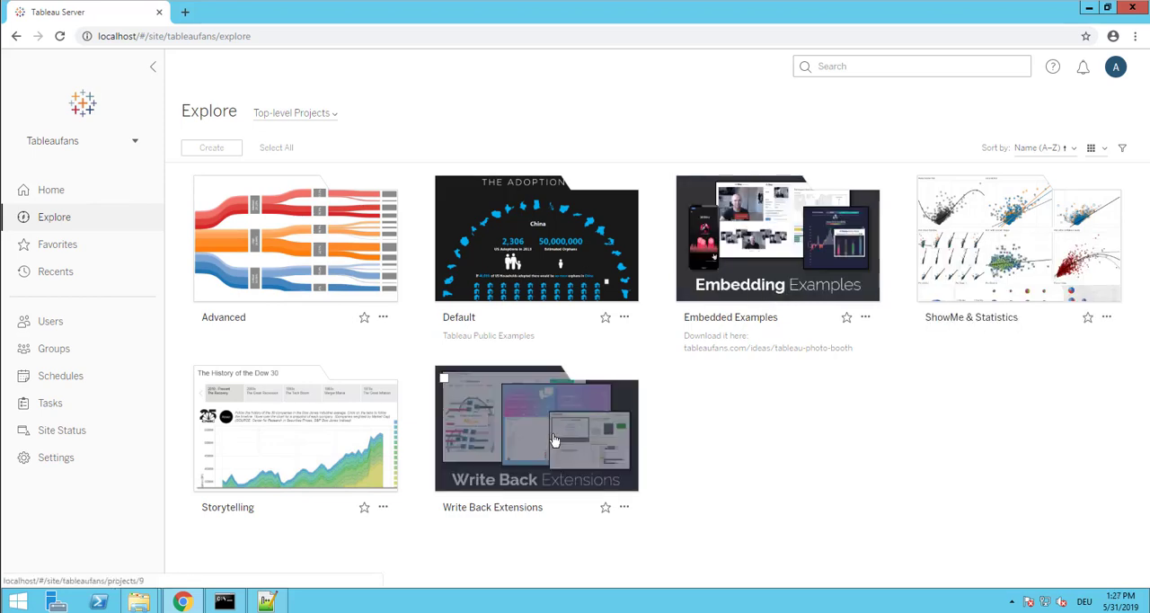
mouse_move(557, 454)
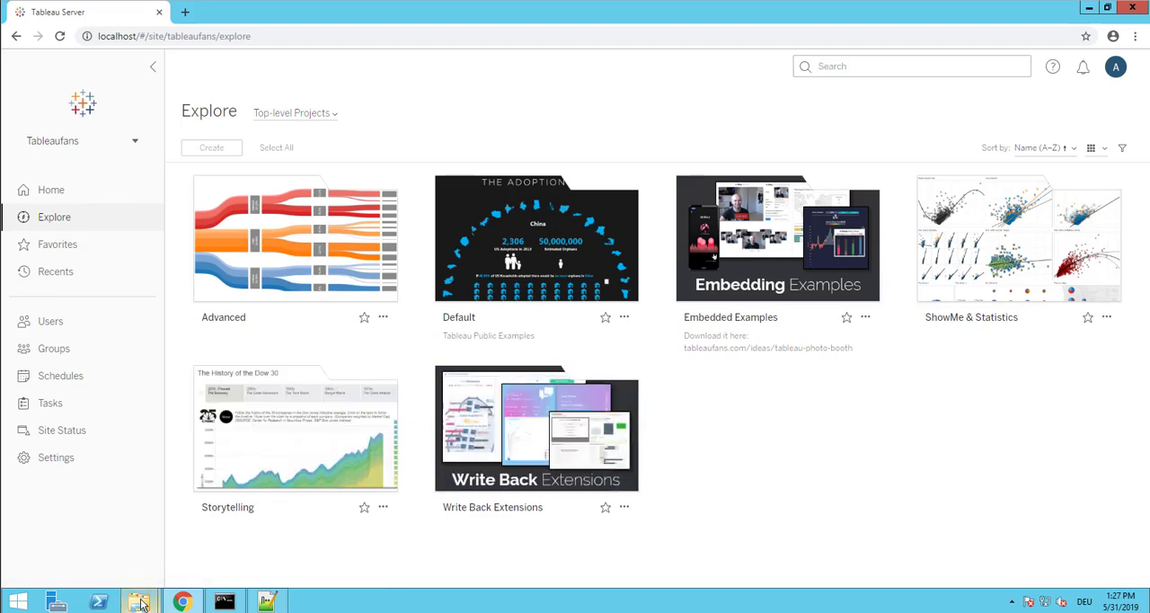
Switch to the htdocs File Explorer window, dock it to the right half of the screen, and open Local Disk (C:)
mouse_move(140, 601)
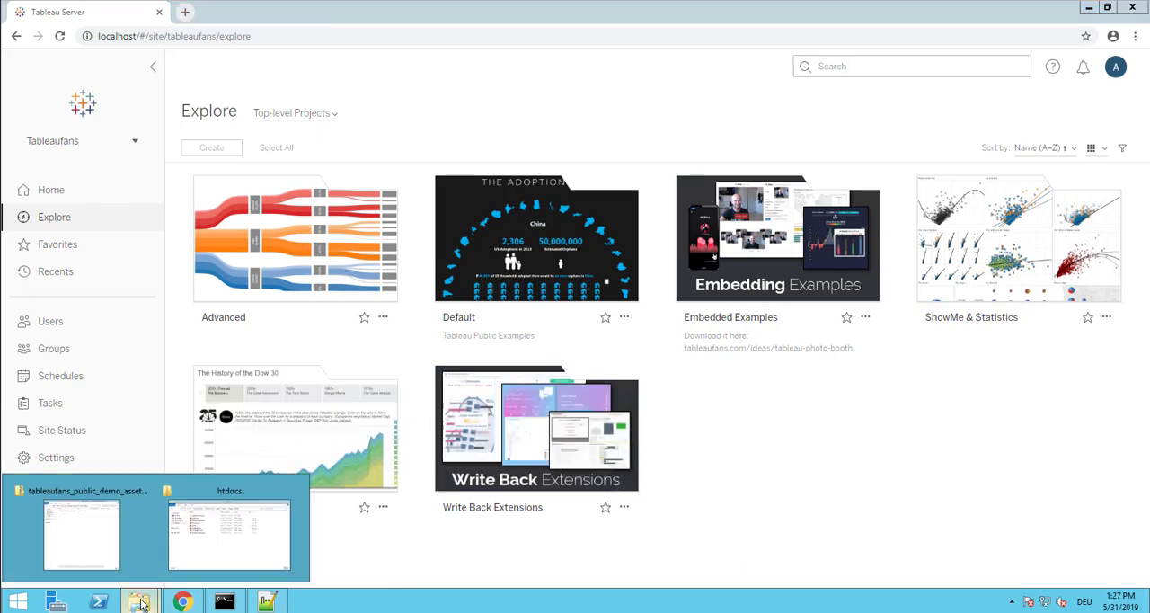
click(194, 548)
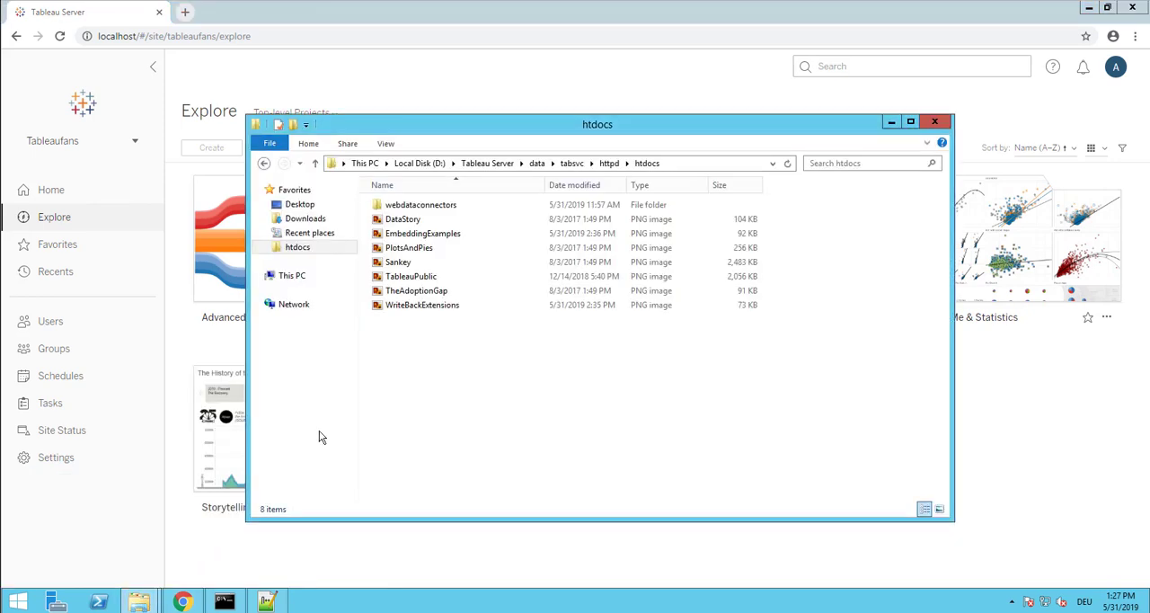
click(303, 280)
key(super+Right)
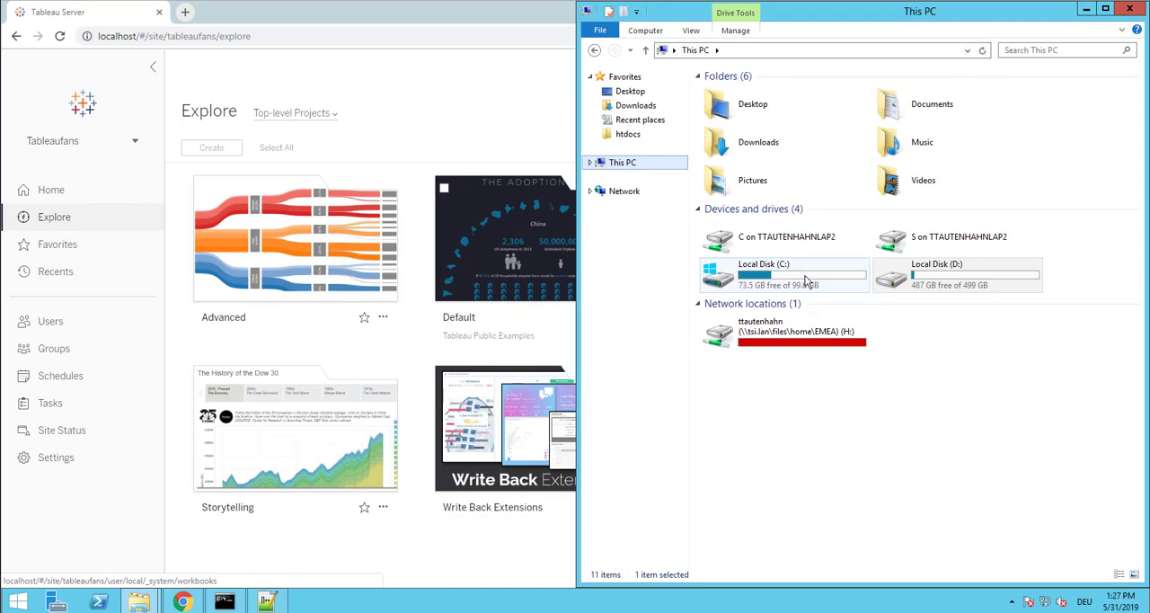
double_click(804, 275)
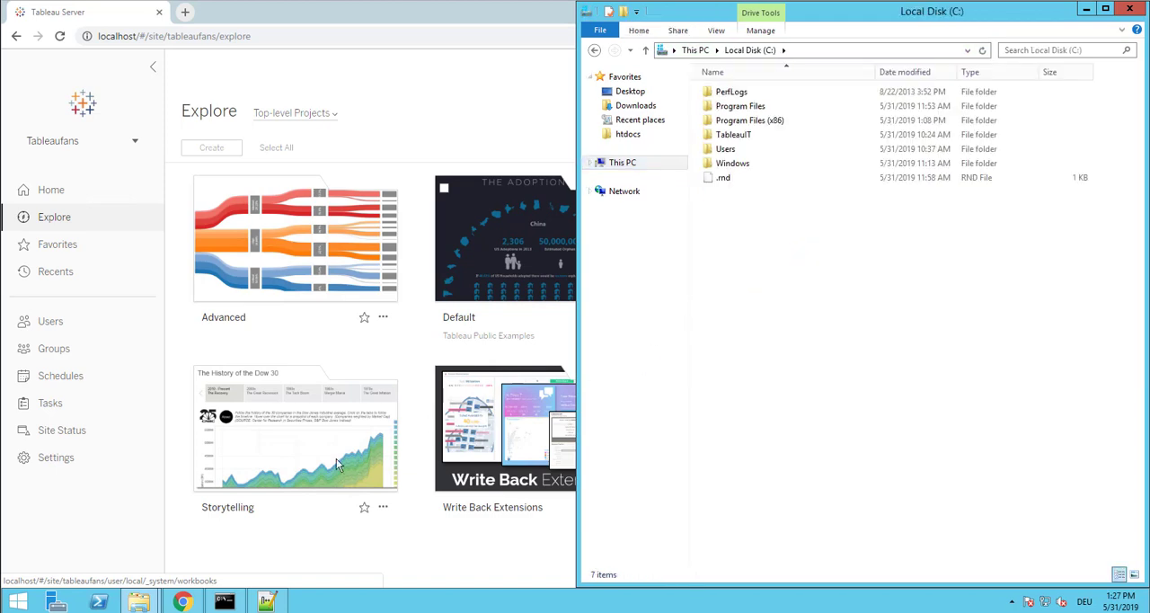
Dock the tableaufans_public_demo_asset_thumbnails window to the left half of the screen and return it to the Downloads folder
mouse_move(139, 600)
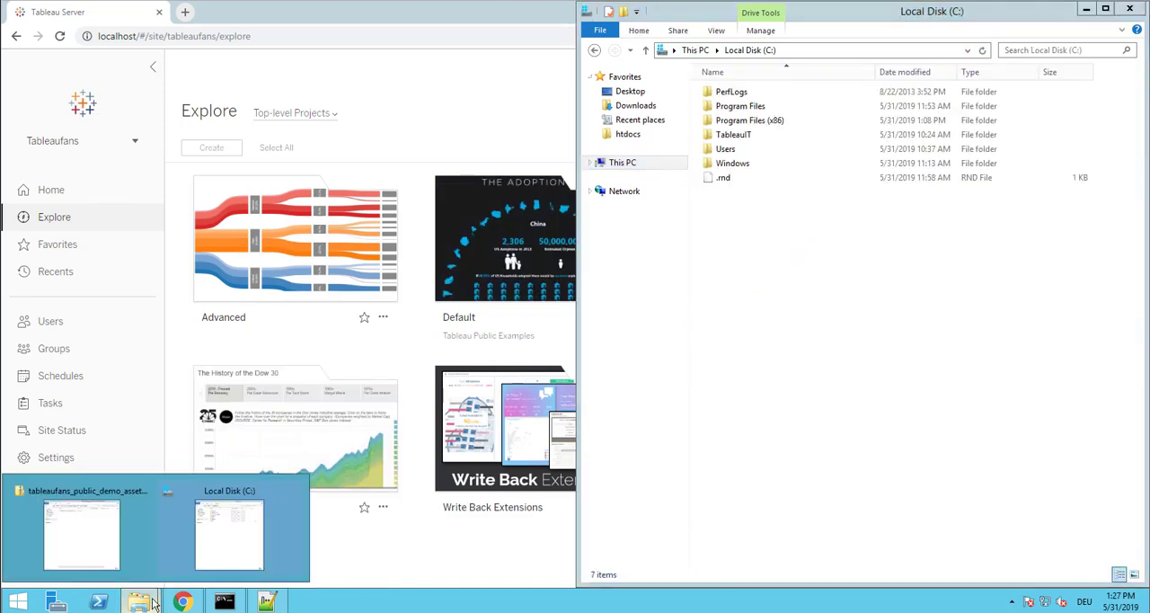
click(102, 548)
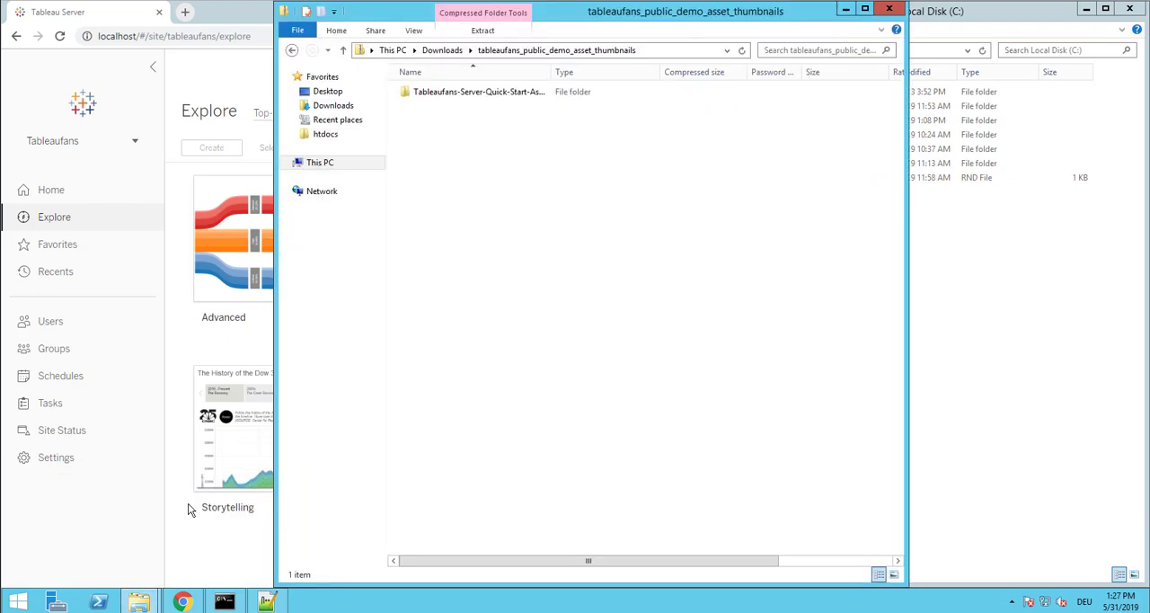
key(super+Left)
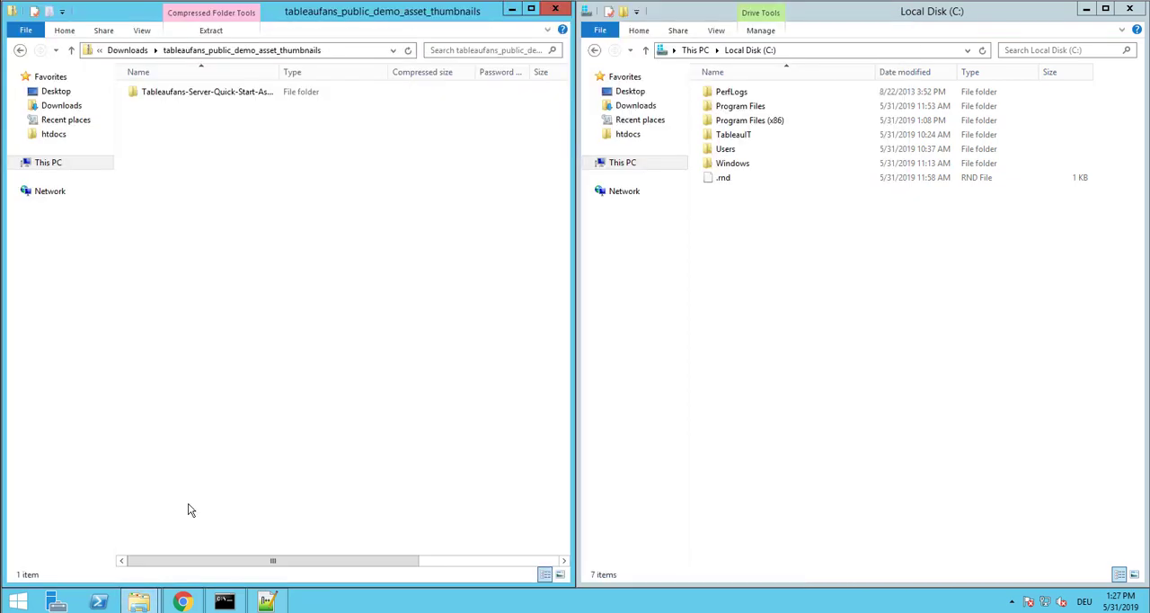
click(126, 52)
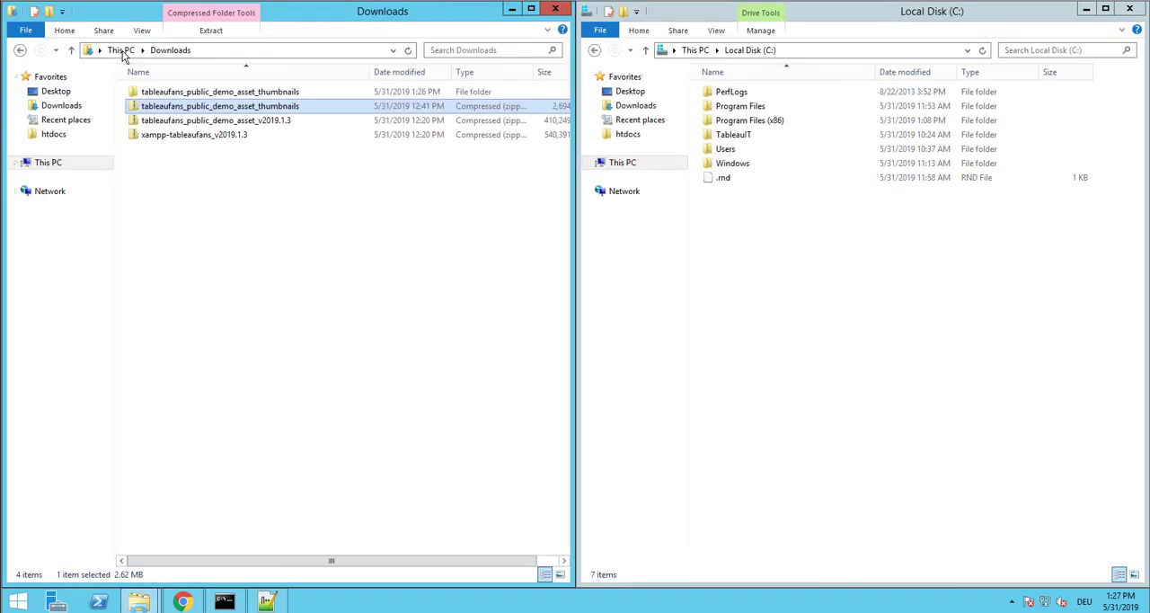
Open the xampp-tableaufans_v2019.1.3 archive and copy its xampp-tableaufans folder to Local Disk (C:)
click(212, 138)
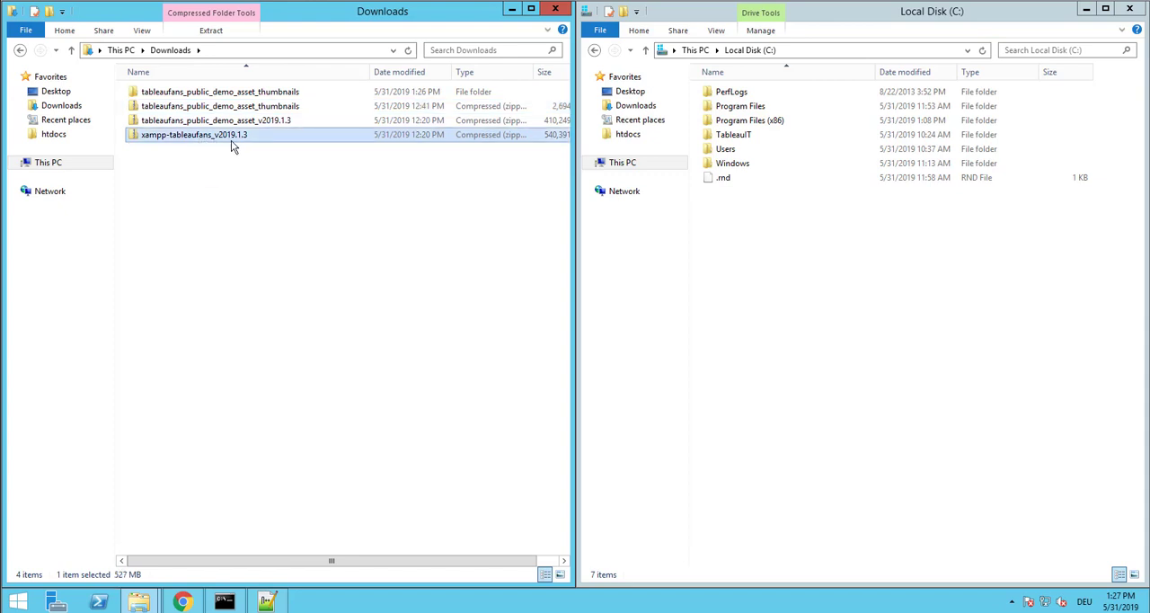
double_click(230, 143)
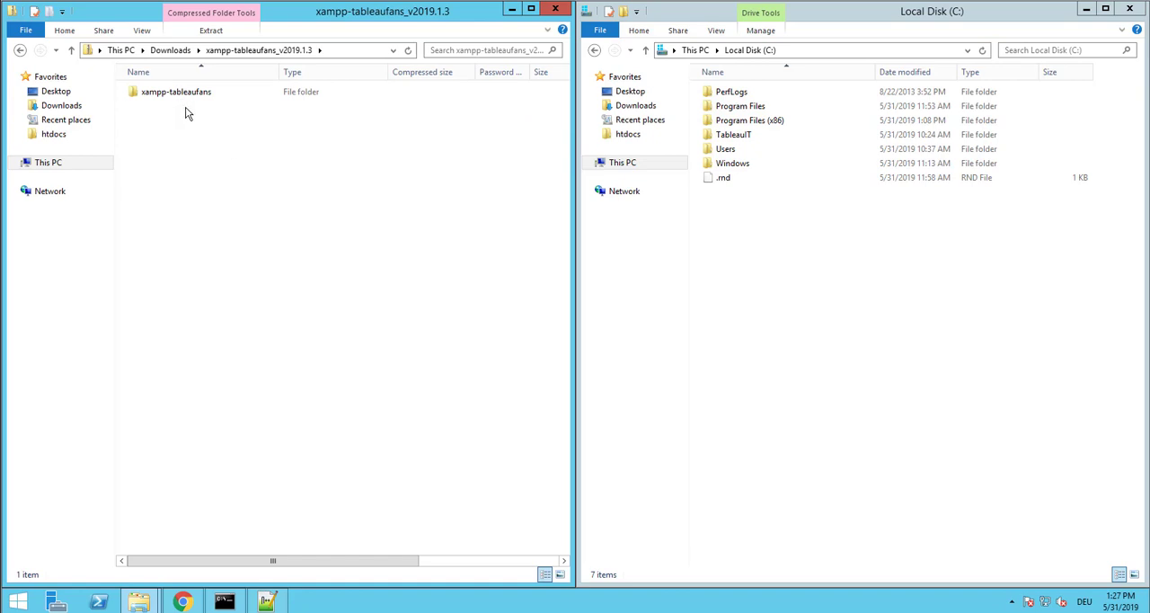
click(220, 93)
drag(415, 177, 751, 264)
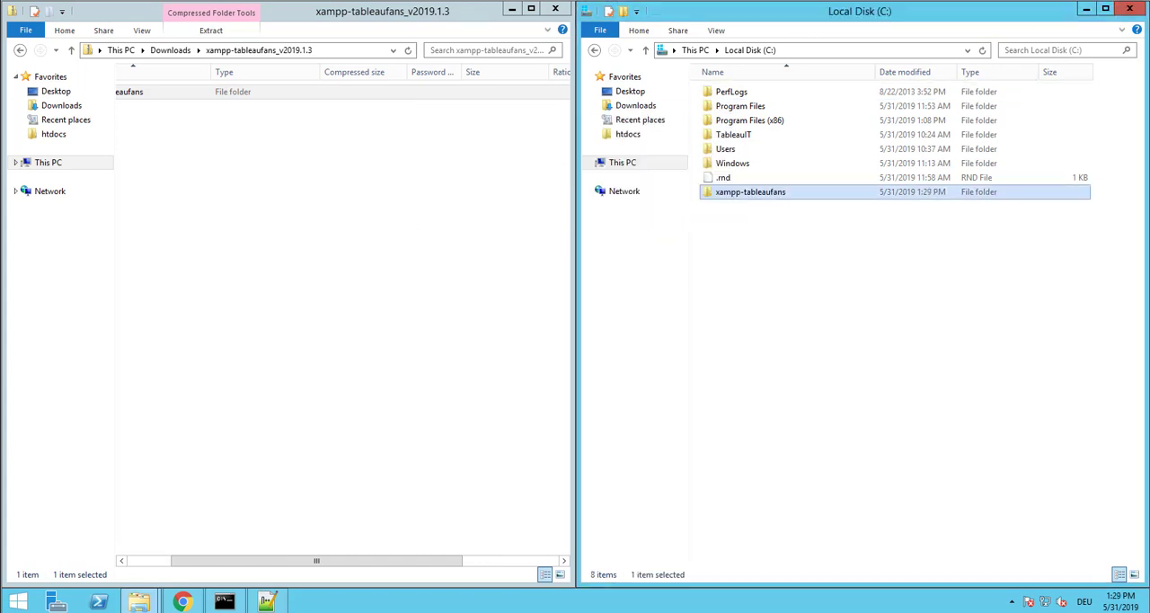
Open the C:\xampp-tableaufans folder and run xampp_start as administrator, approving the User Account Control request
double_click(767, 196)
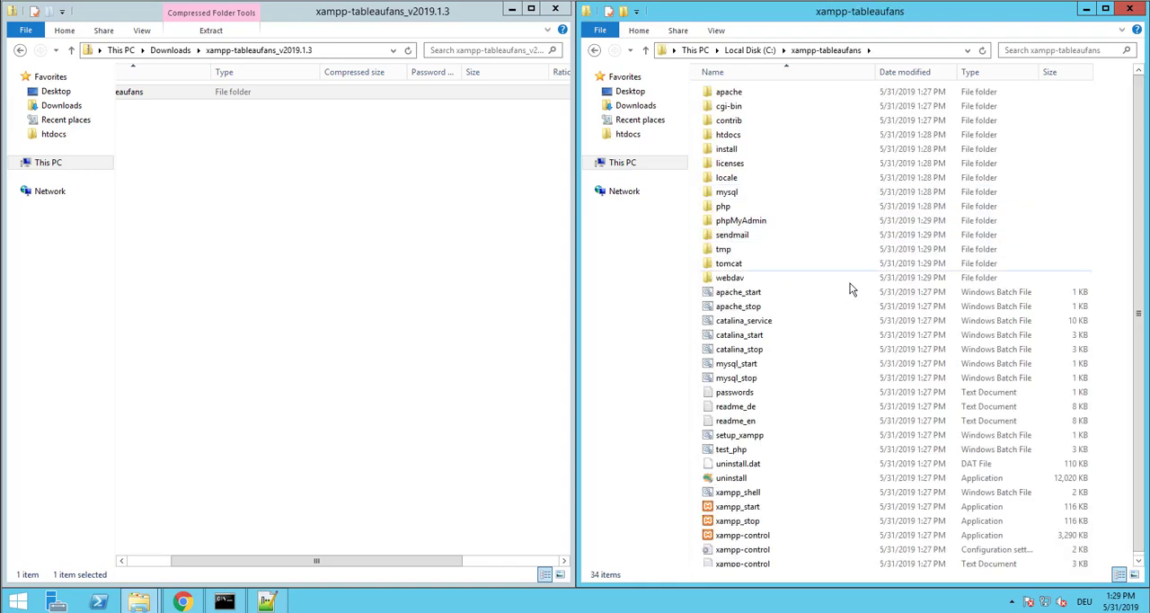
drag(1139, 224, 1138, 269)
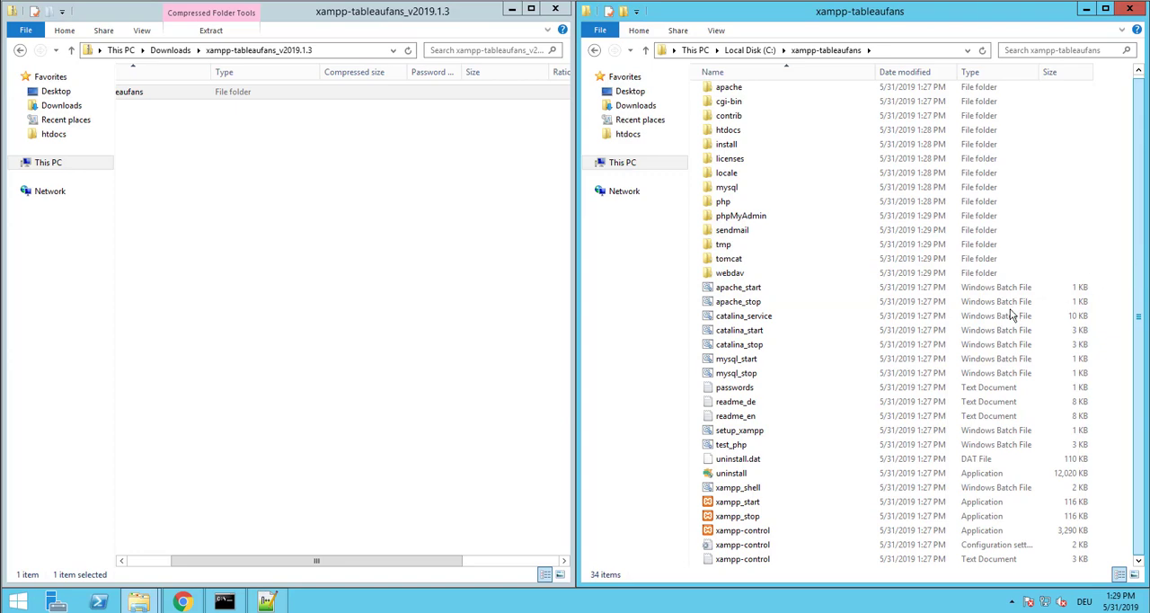
right_click(730, 505)
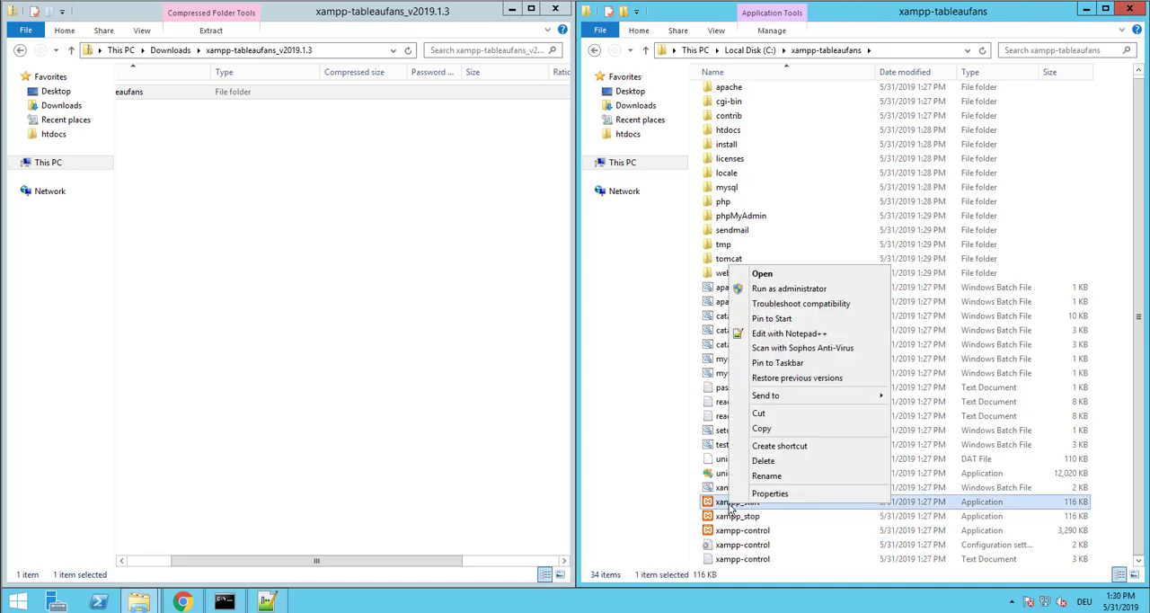
click(791, 289)
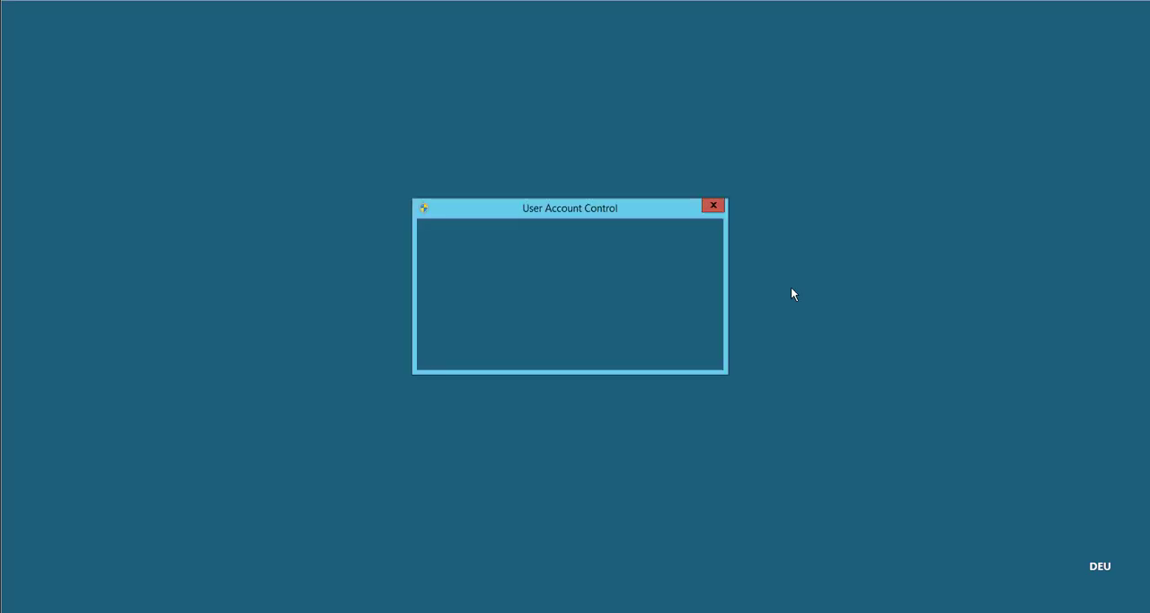
click(631, 329)
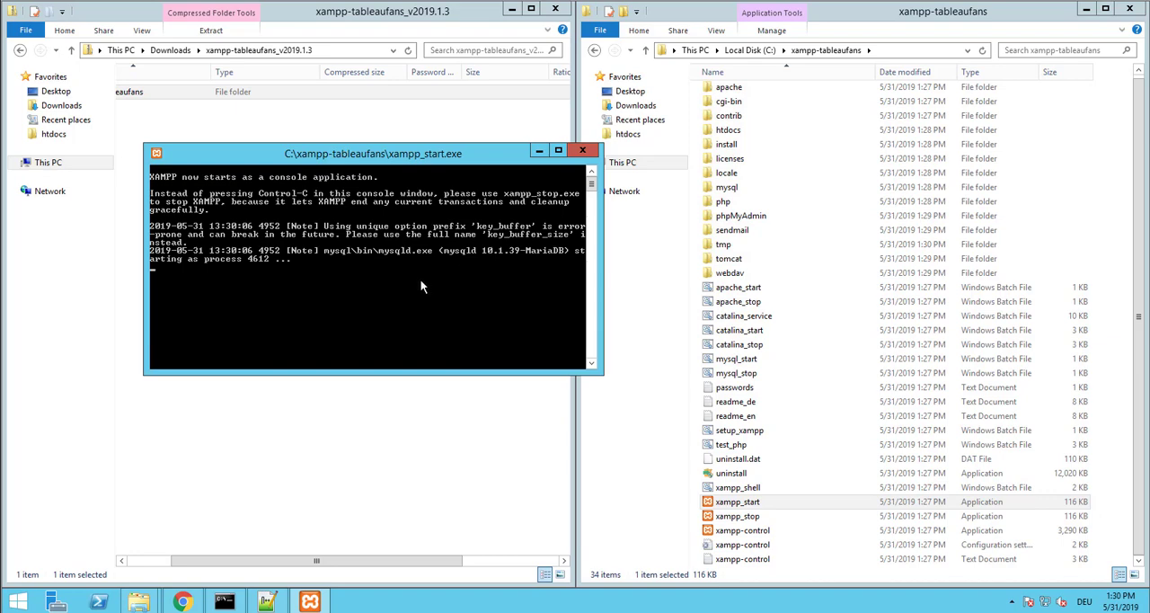
Switch to Chrome and load localhost:8888 in a new tab
click(184, 601)
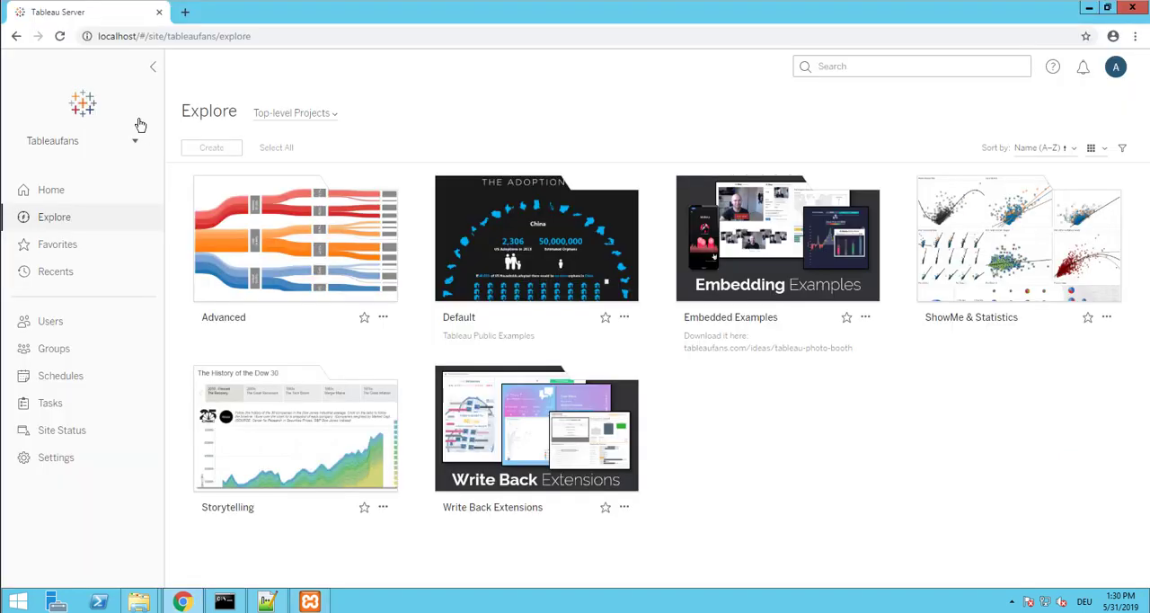
click(185, 11)
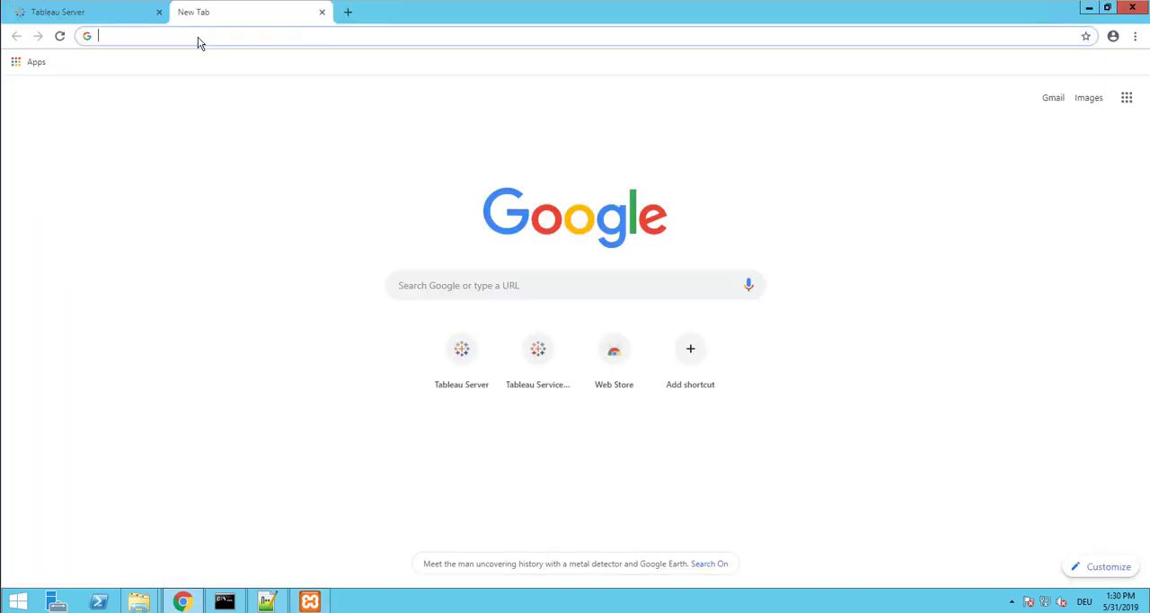
text(localhjo)
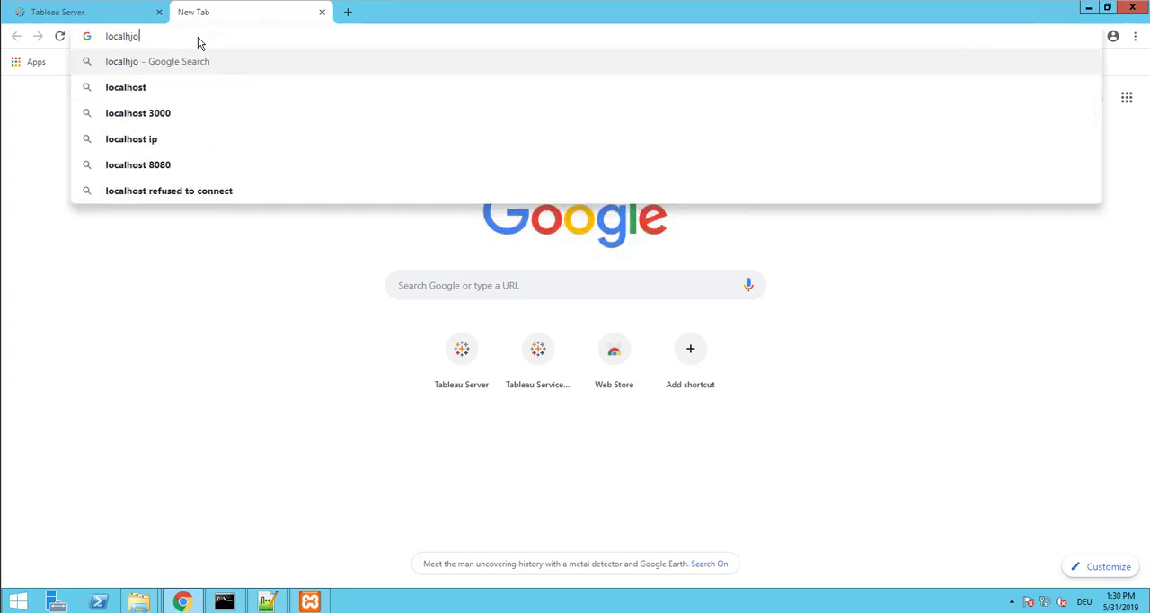
key(BackSpace)
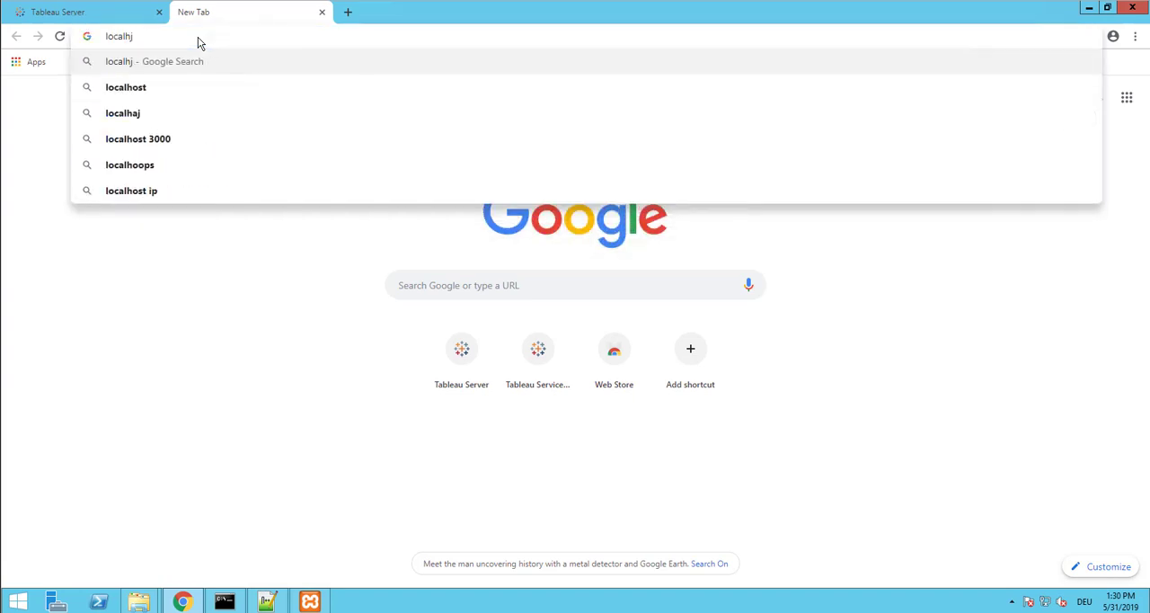
key(Down)
text(:)
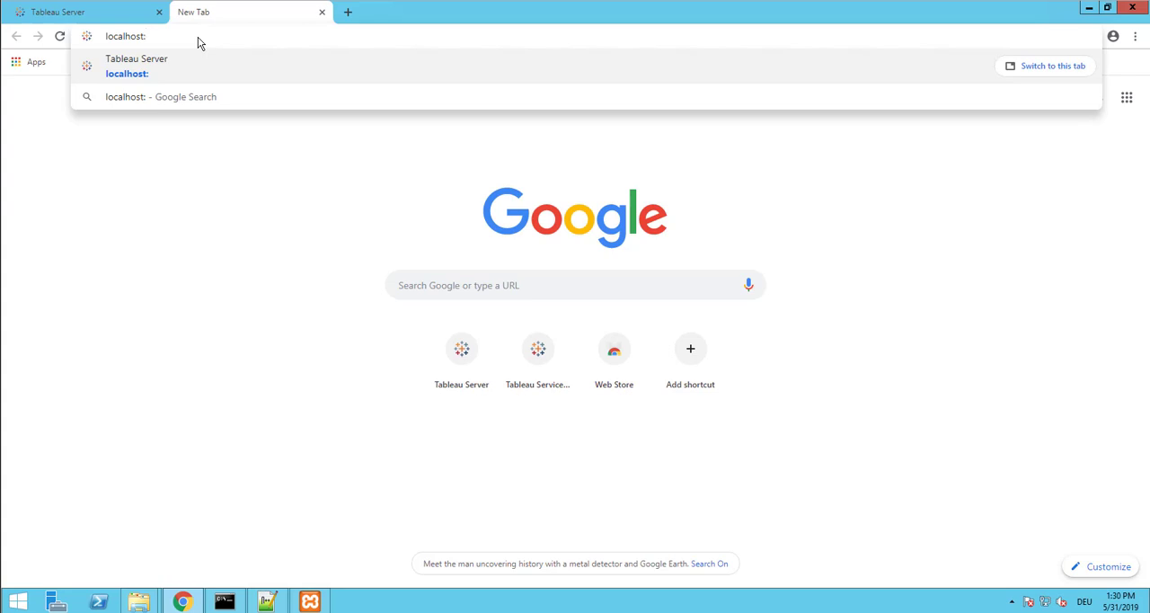
text(8888)
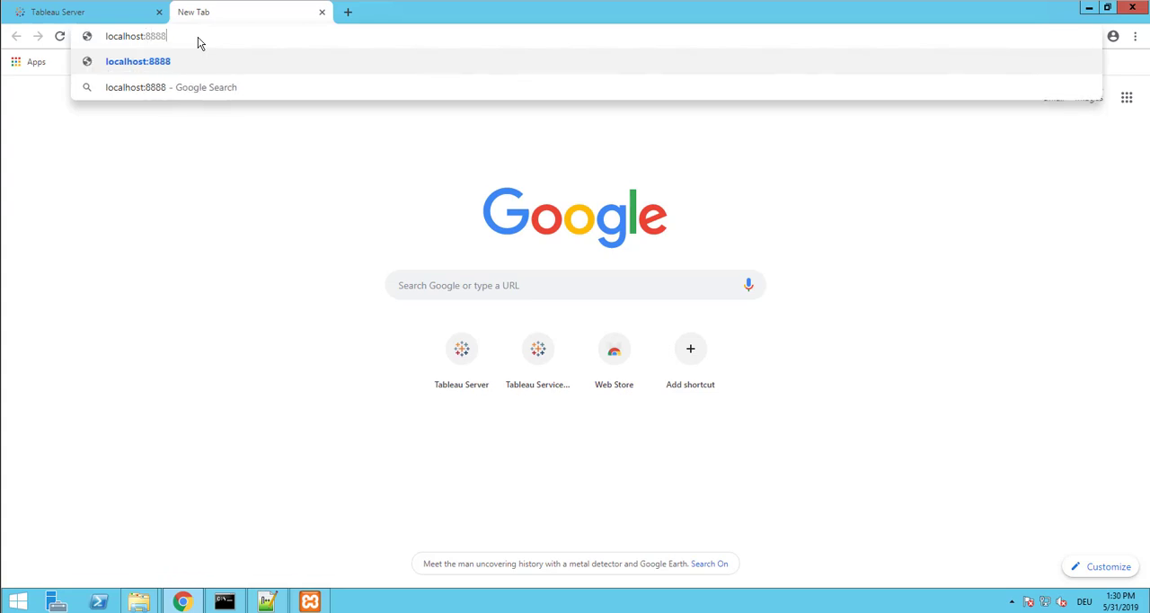
key(Return)
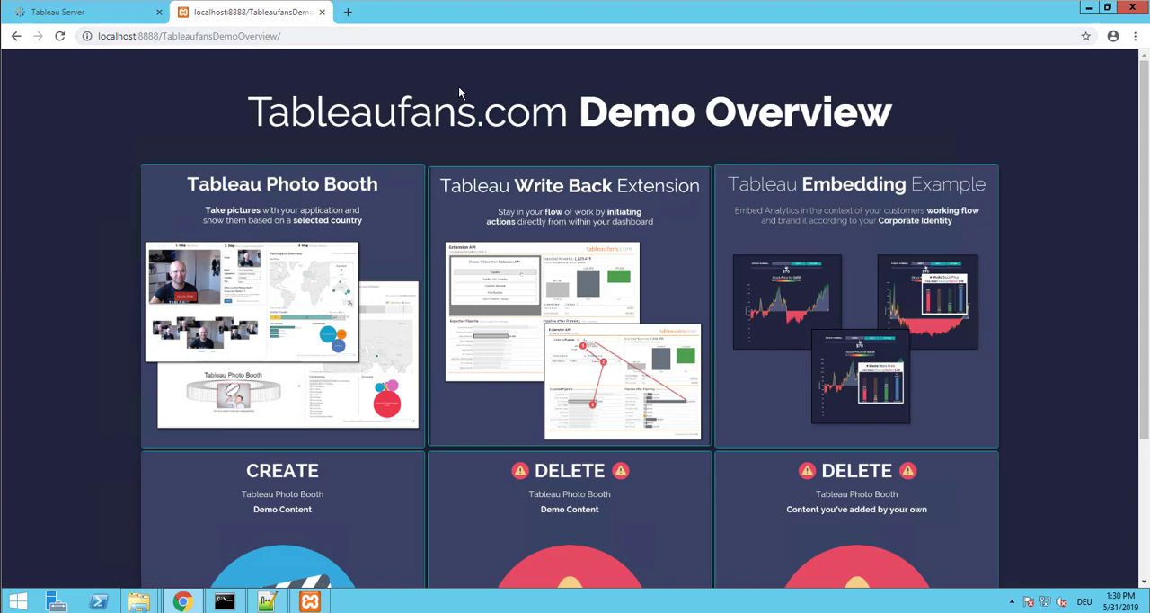
Open the Tableau Embedding Example in full screen and move its DATA stock price threshold to $128, $54, and finally $63
click(860, 262)
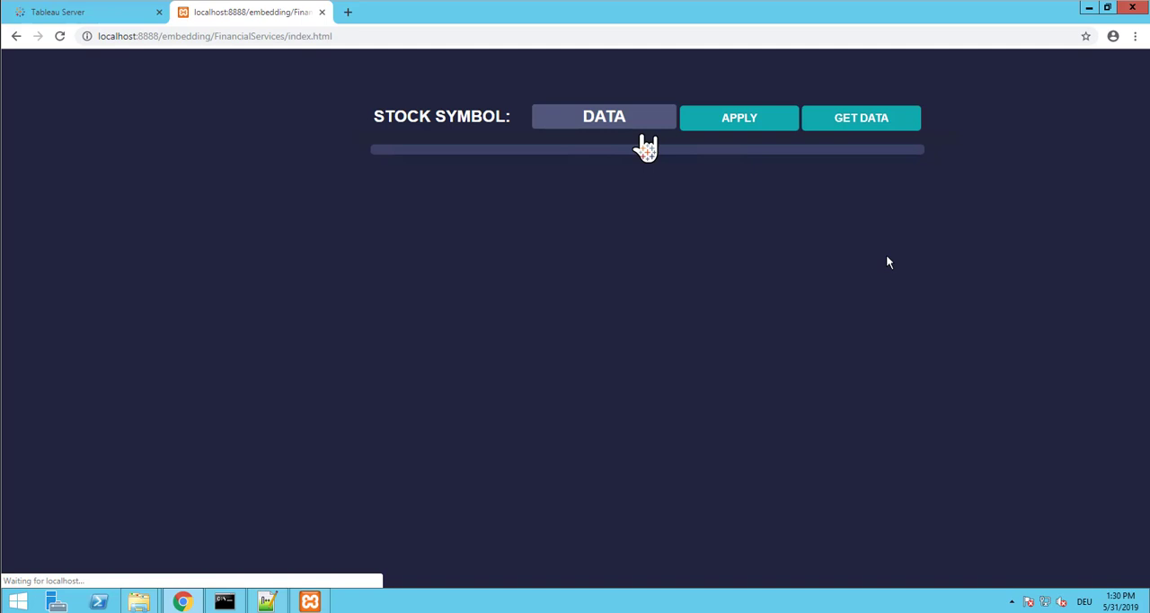
key(F11)
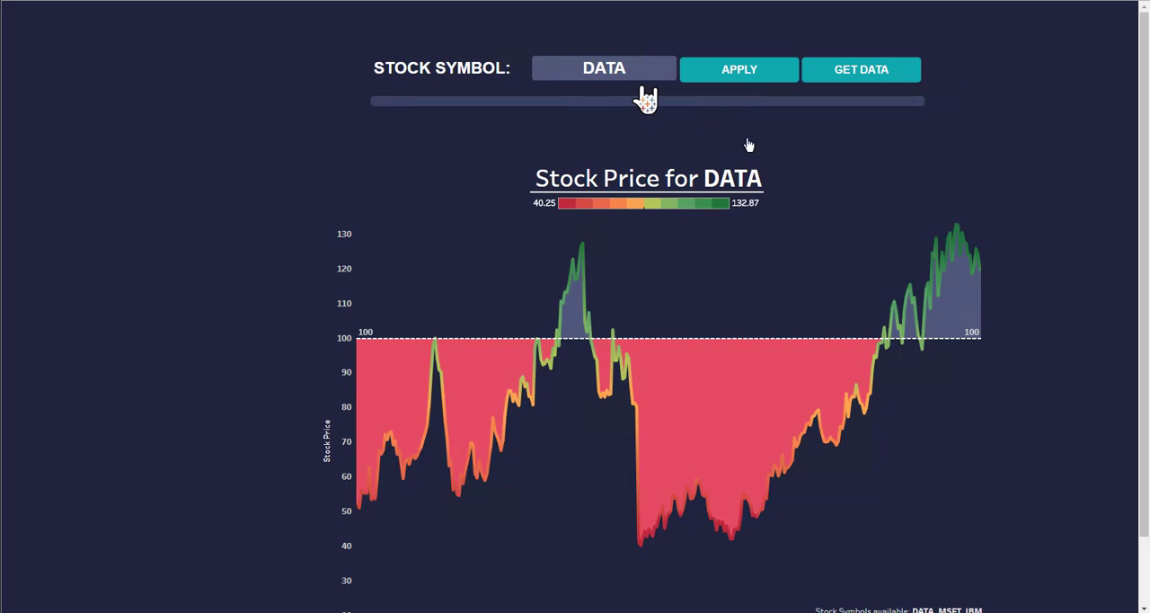
drag(663, 114, 892, 143)
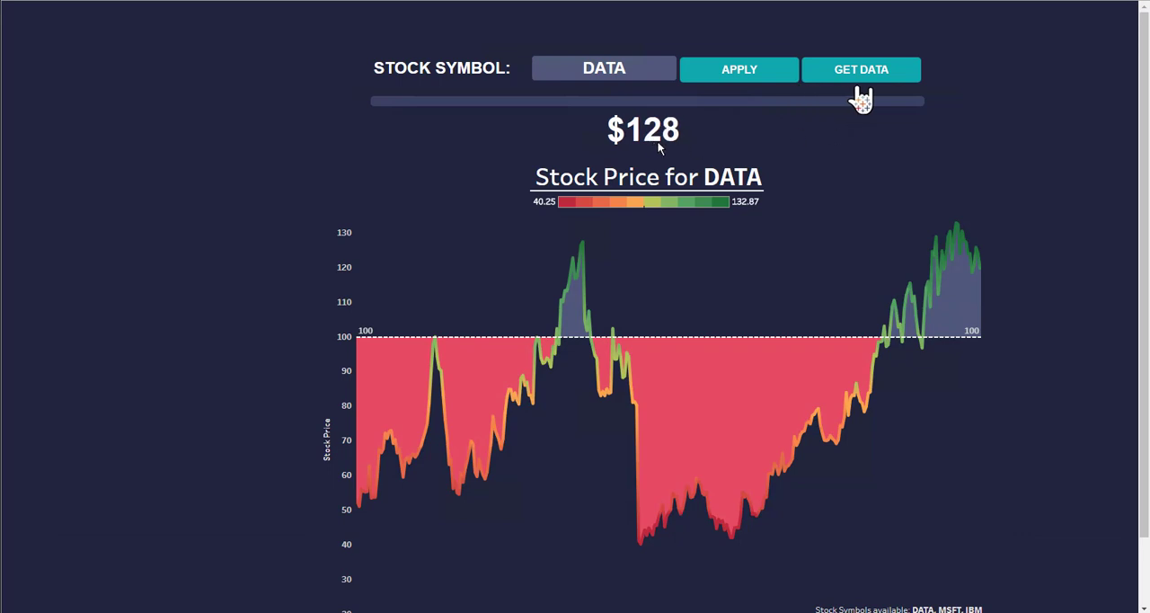
drag(862, 103, 585, 101)
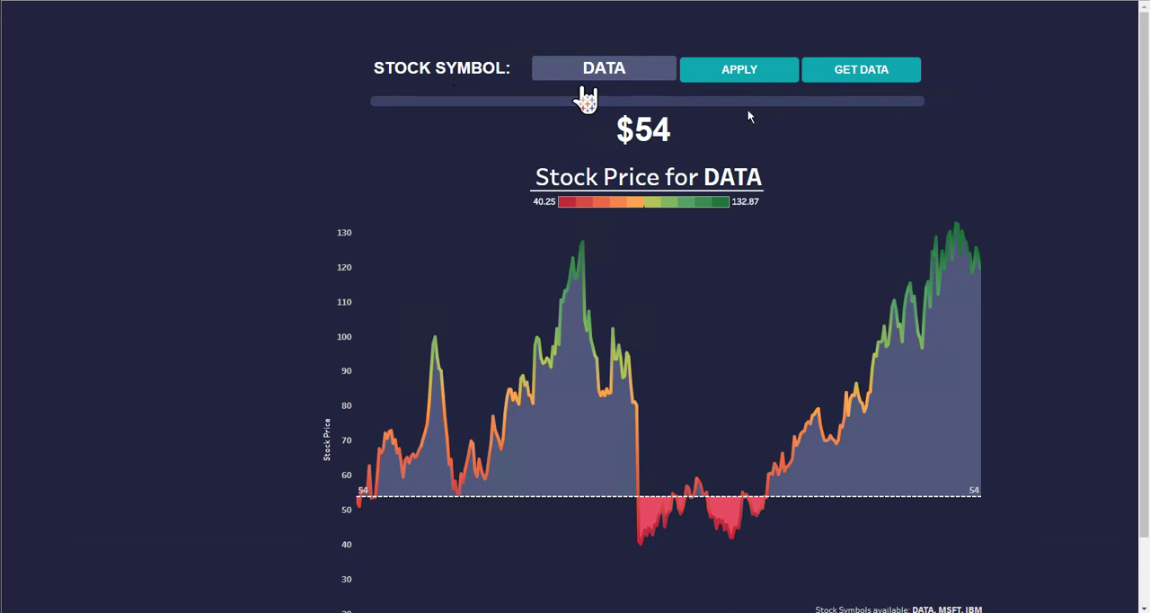
drag(586, 100, 620, 100)
Change the stock symbol to MSFT and apply it to the embedded chart
click(617, 87)
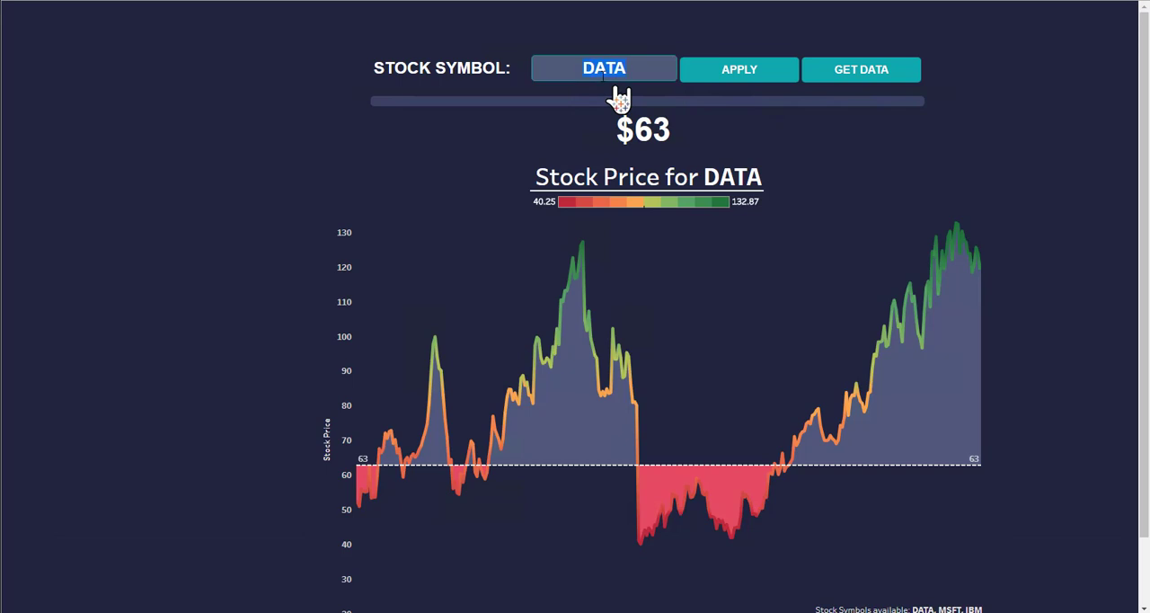
text(MSFT)
click(699, 70)
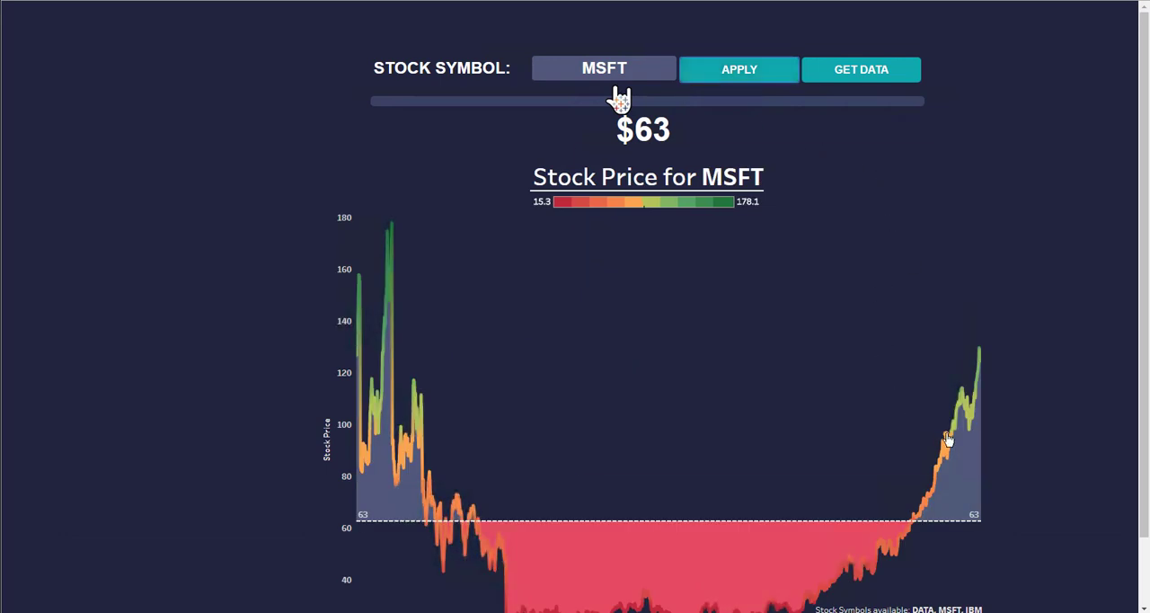
Examine the weeks above/below tooltip at several points on the MSFT chart, and set the price threshold to $50
mouse_move(949, 438)
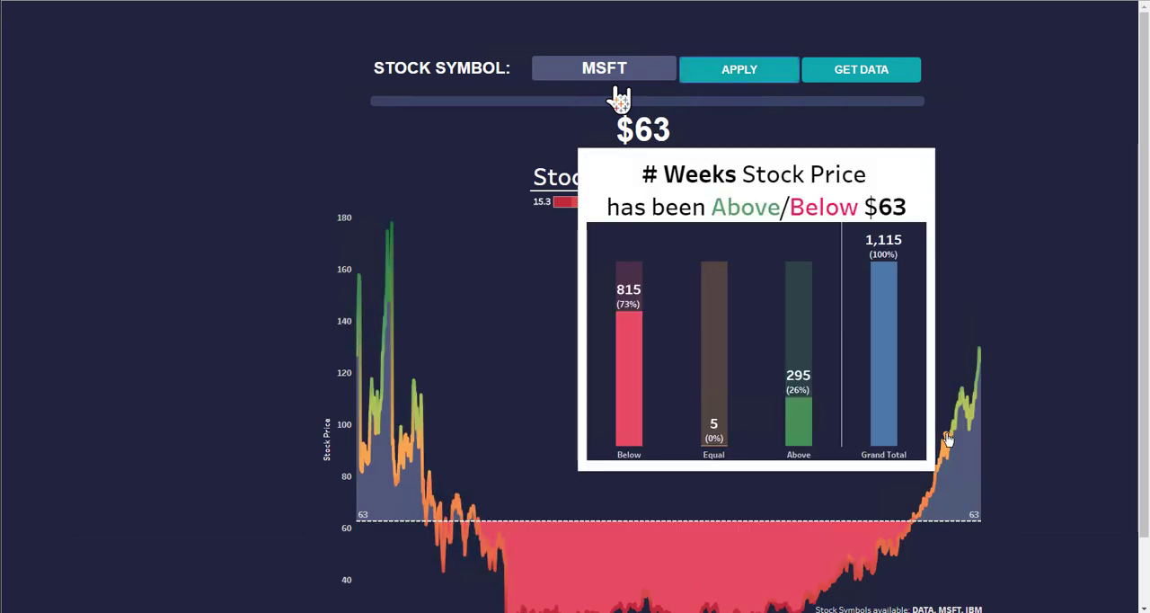
mouse_move(982, 372)
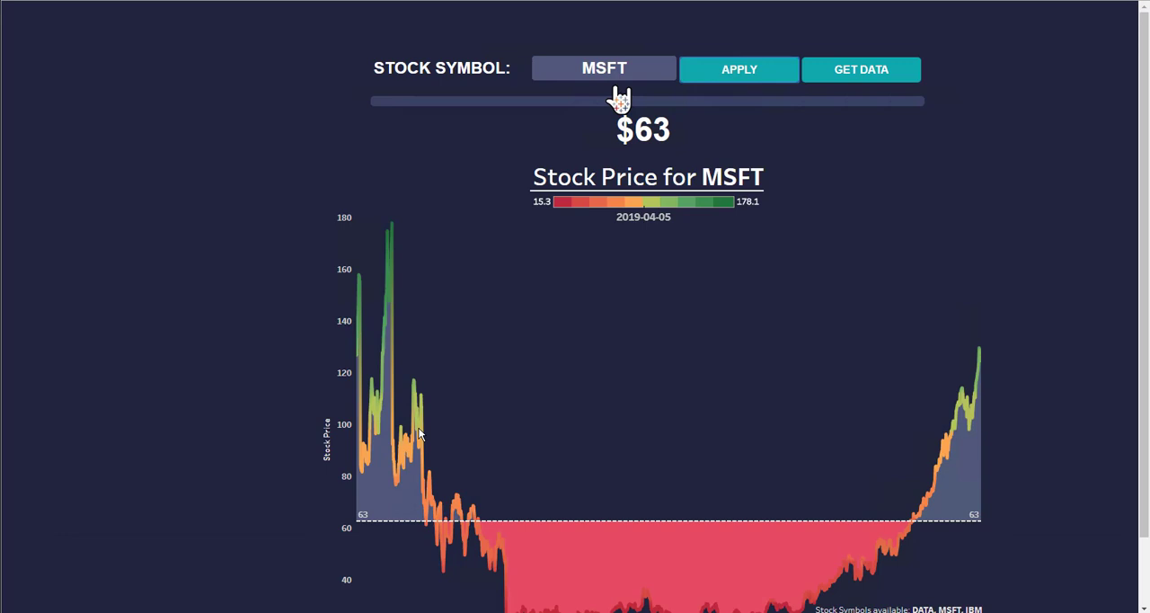
mouse_move(419, 434)
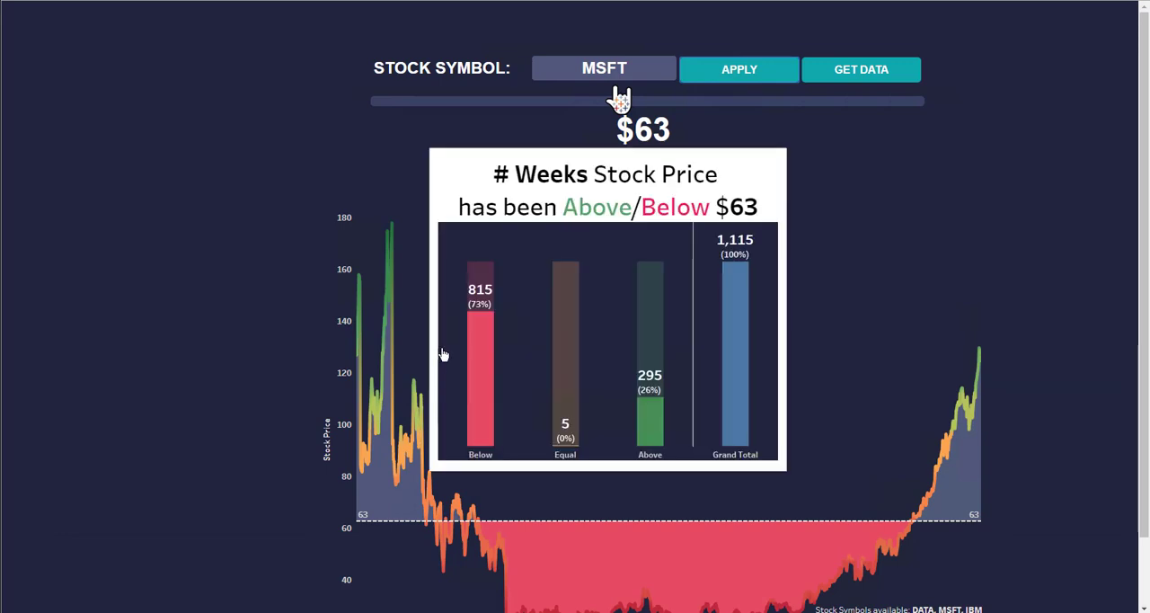
mouse_move(418, 386)
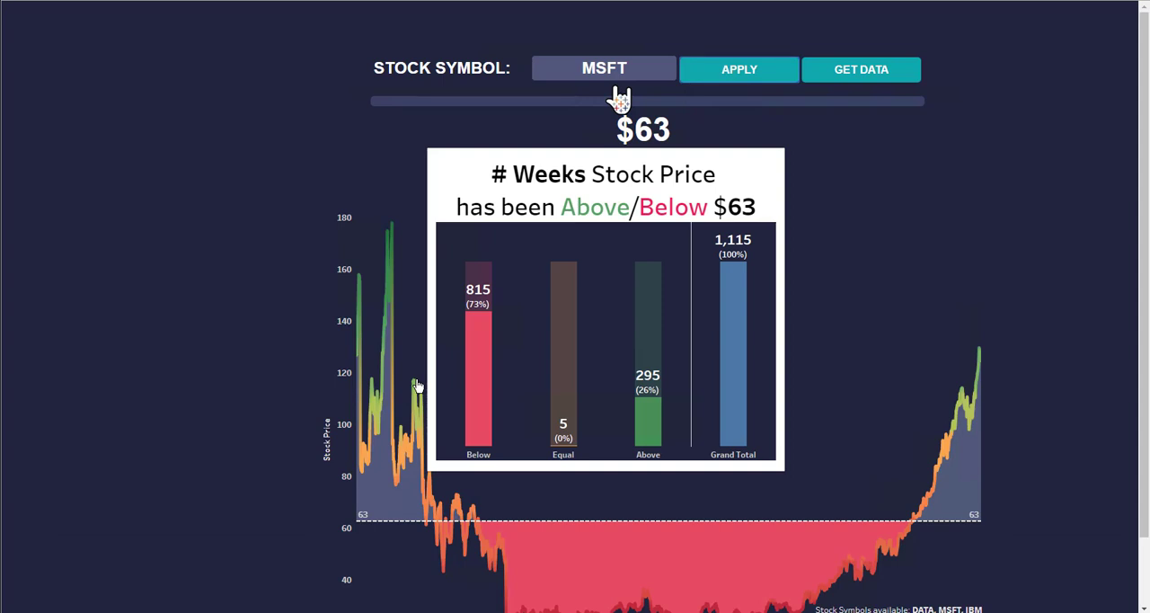
drag(620, 99, 572, 99)
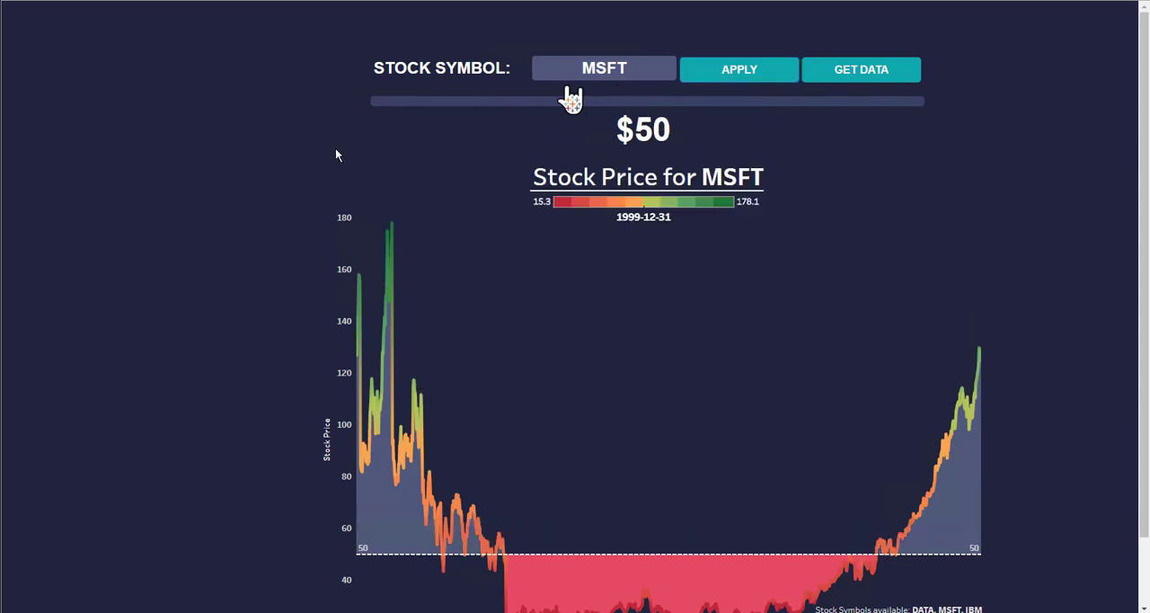
Leave the full-screen stock chart and load the localhost:8888/embedding/ directory
key(ctrl+t)
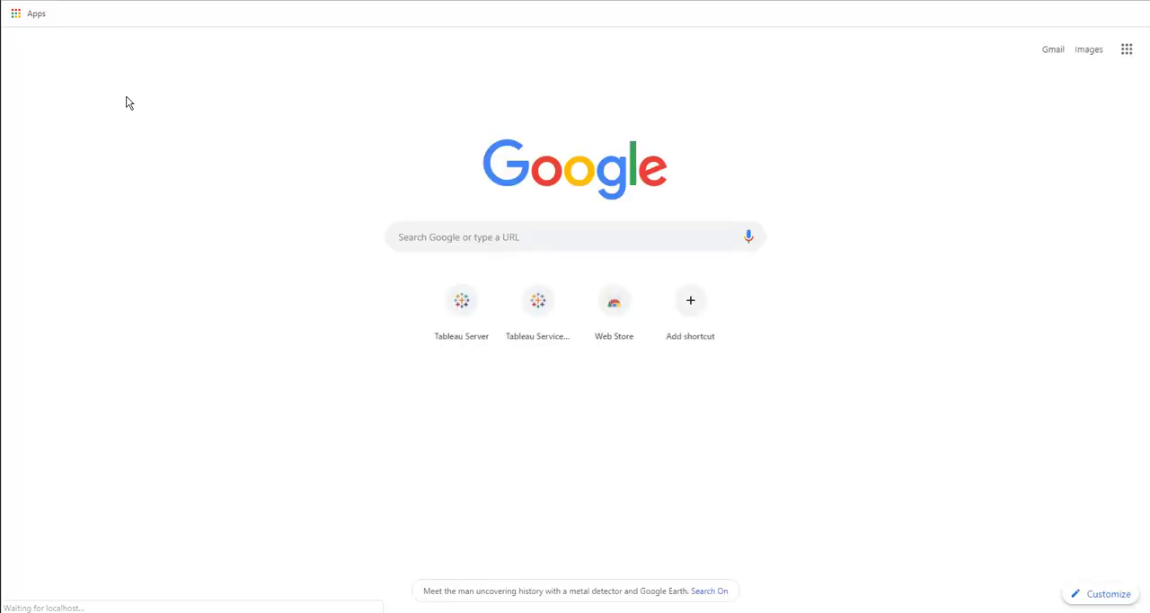
key(alt+Right)
key(F11)
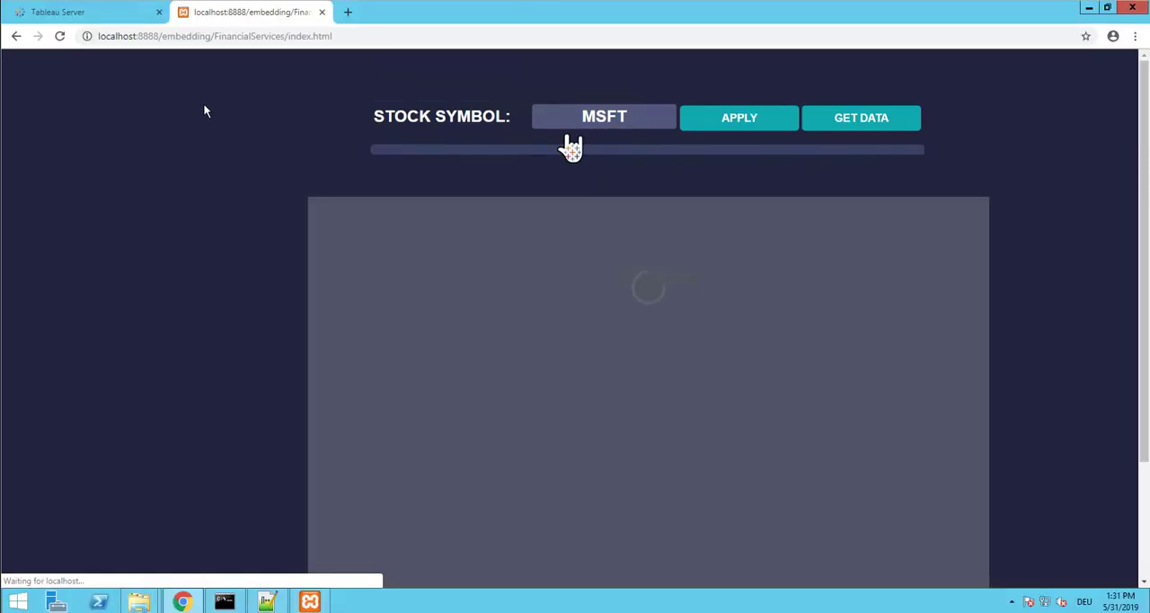
shift+click(361, 40)
key(BackSpace)
key(Return)
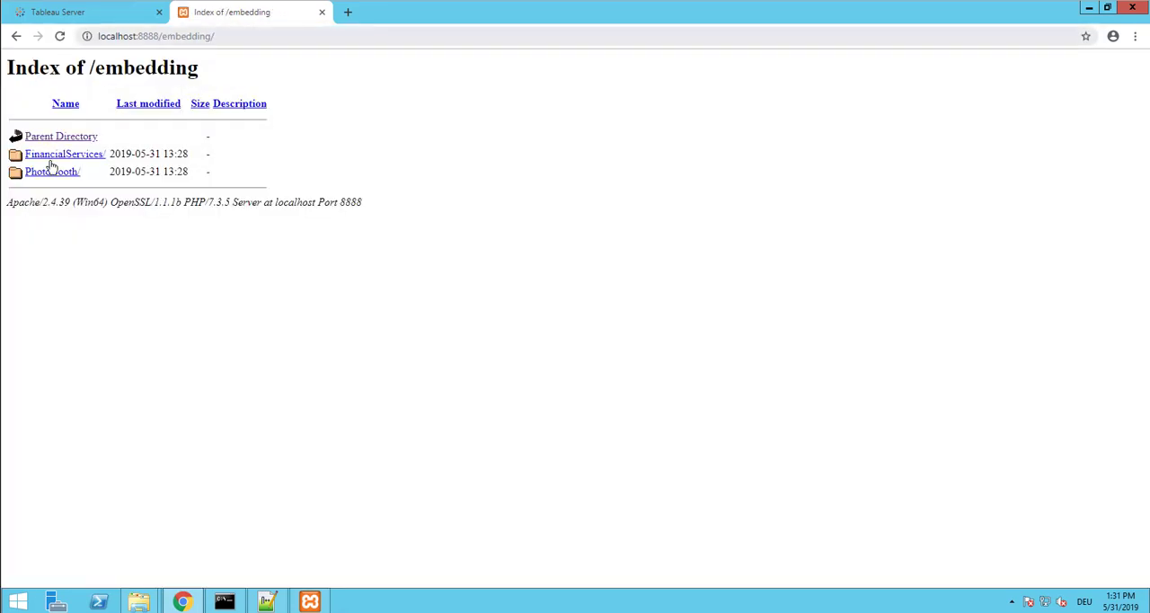
Load localhost:8888/TableaufansDemoOverview and open the Tableau Write Back Extension demo
double_click(187, 36)
key(BackSpace)
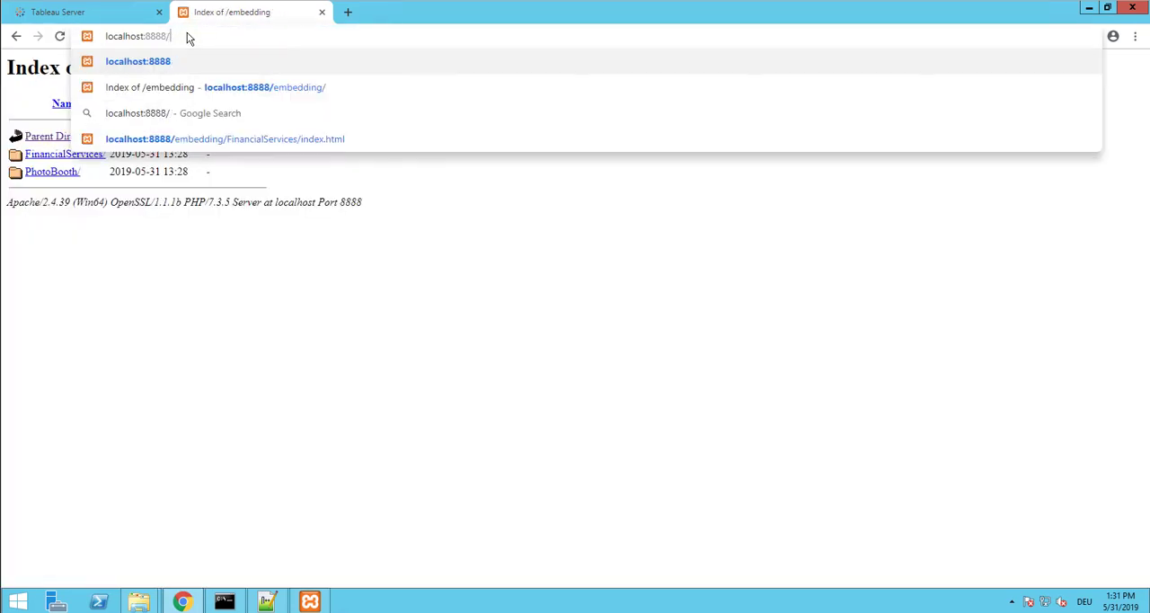
text(TableaufansDemoOverview)
key(Return)
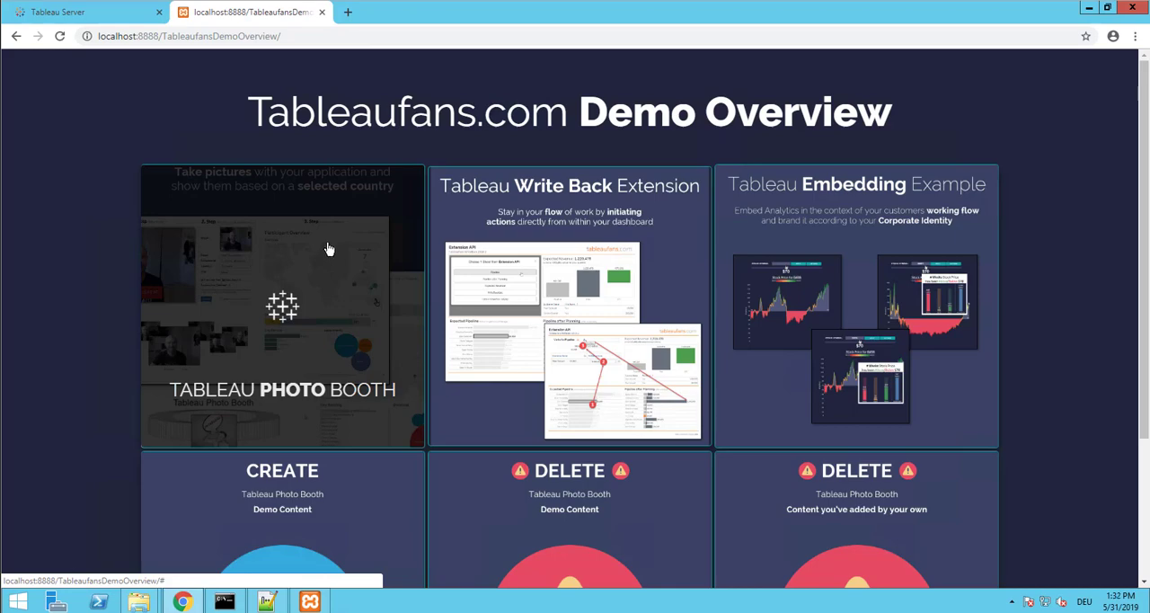
click(501, 263)
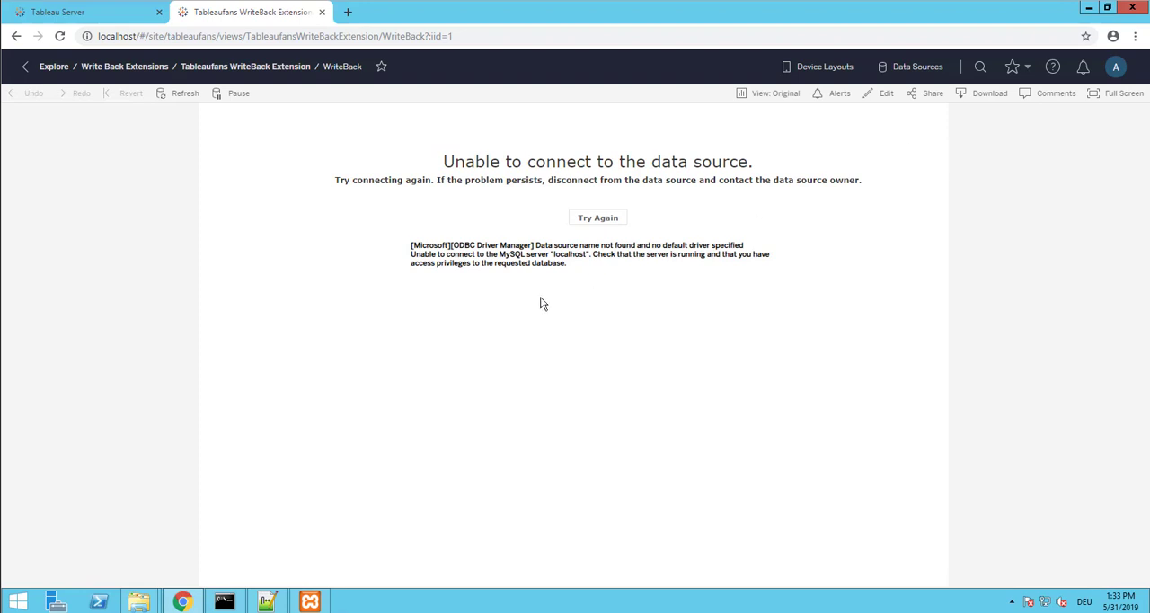
Switch to the Downloads folder and extract the mySqlDriver archive into its default mySqlDriver folder
mouse_move(137, 598)
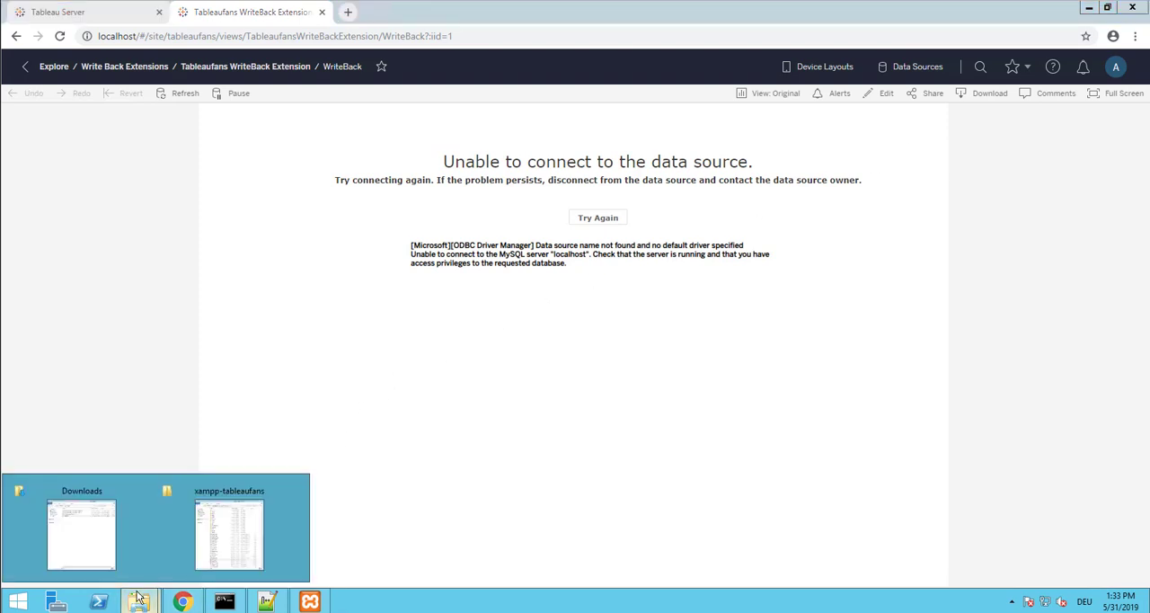
click(114, 537)
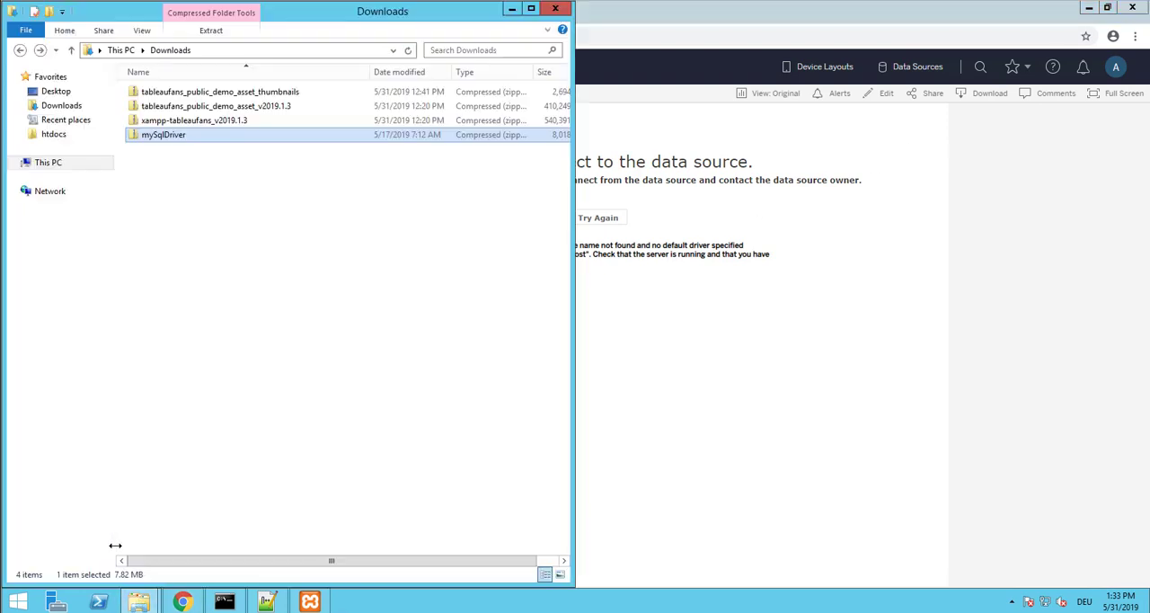
click(188, 141)
click(187, 171)
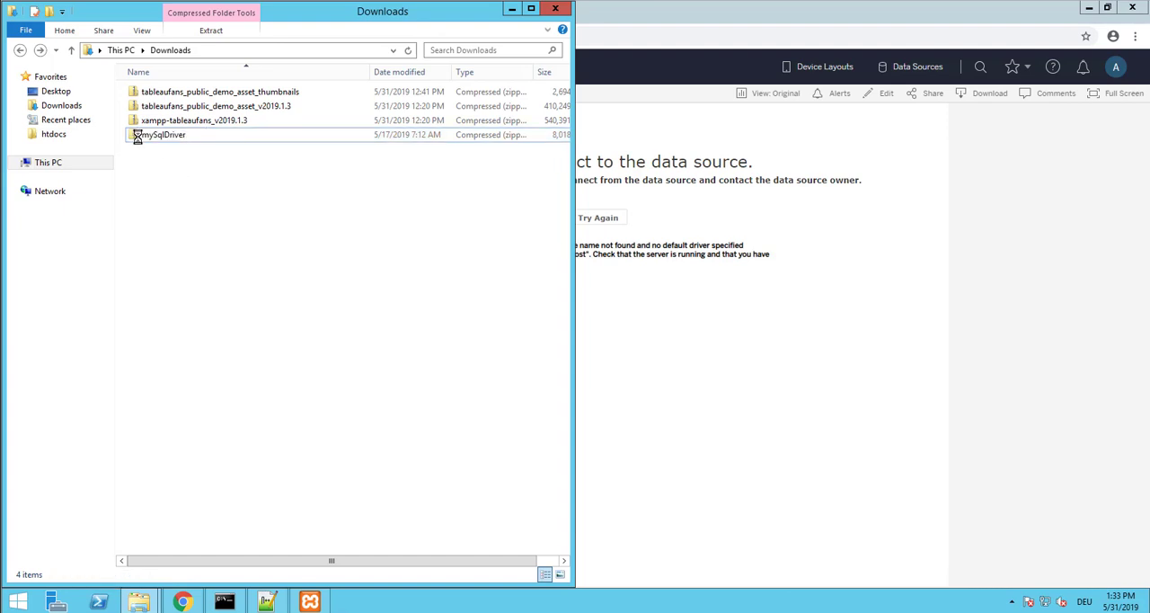
double_click(157, 135)
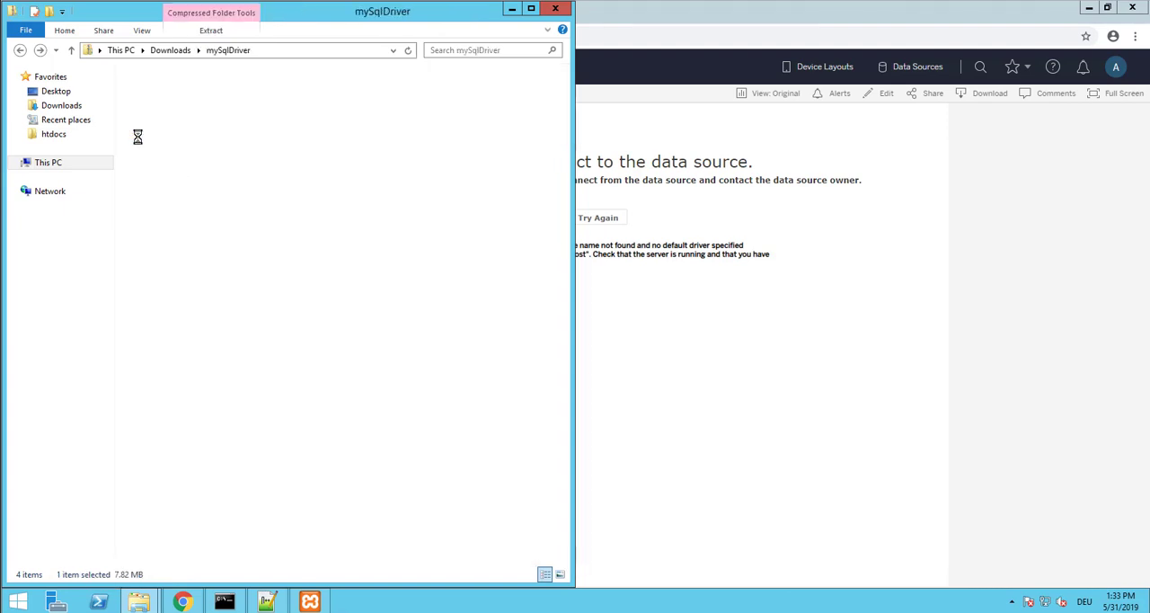
click(216, 32)
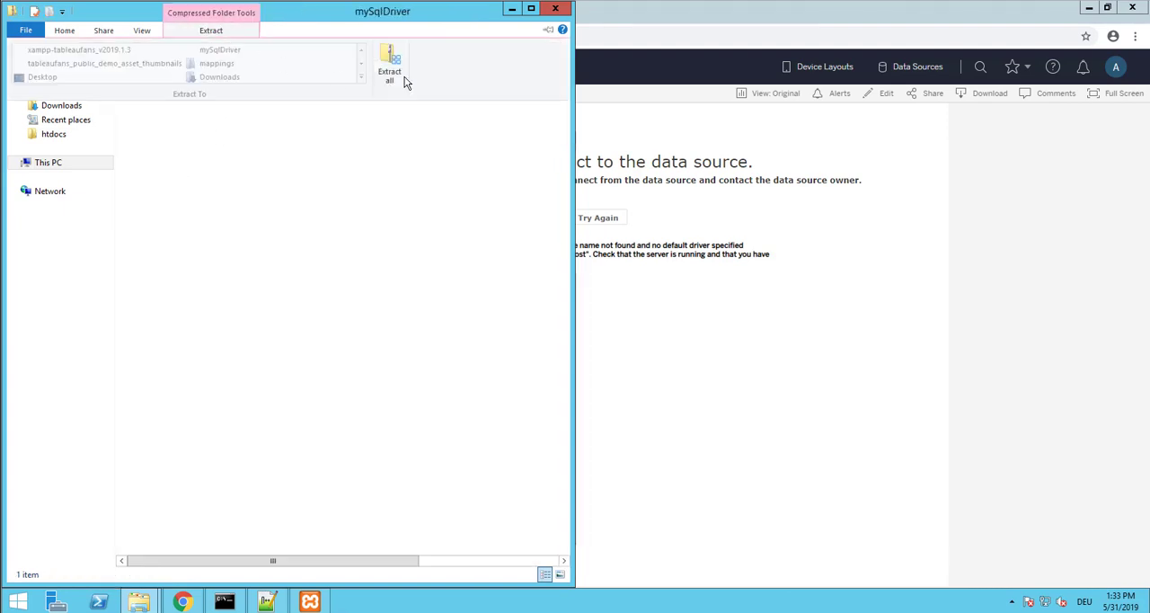
click(392, 63)
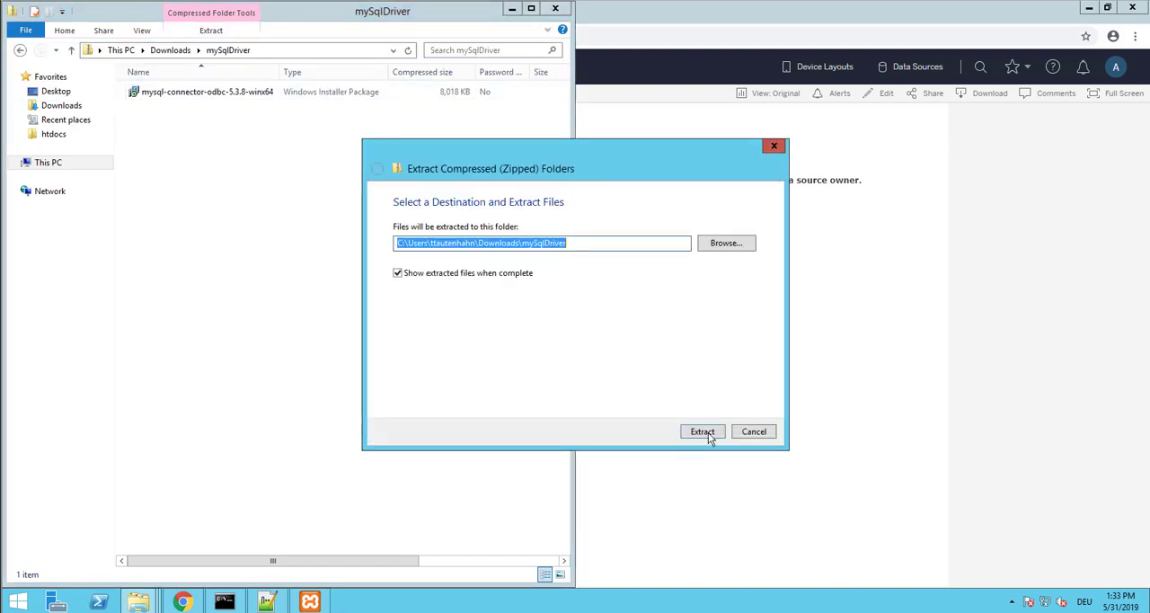
click(704, 432)
Install MySQL Connector/ODBC 5.3 from mysql-connector-odbc-5.3.8-winx64 with the license accepted and the Typical setup, then close the extracted folder
double_click(453, 229)
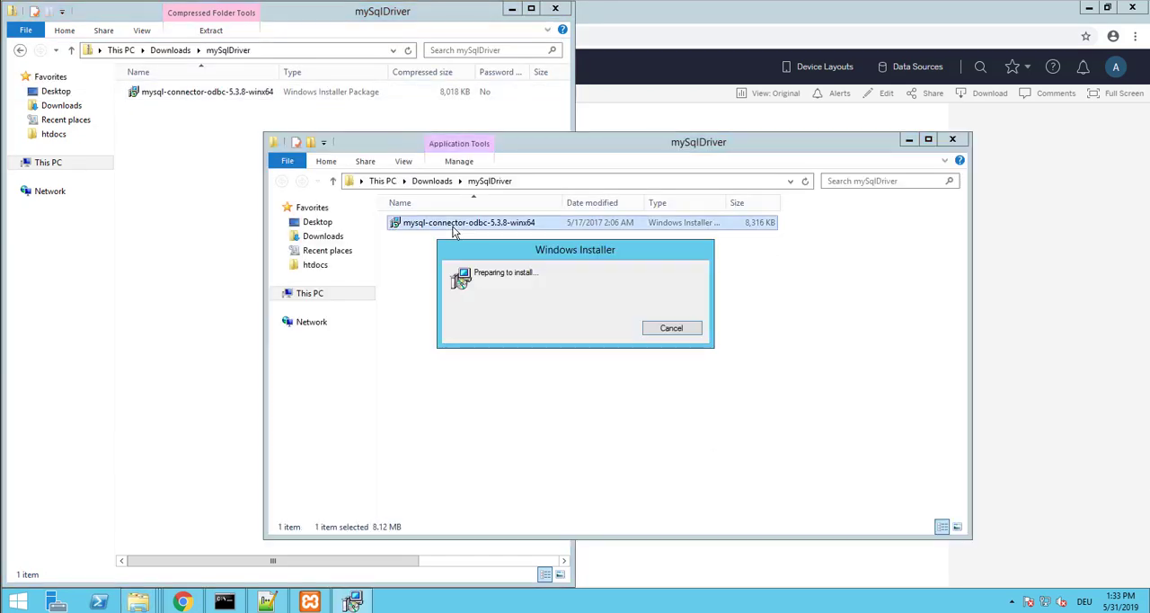
click(635, 411)
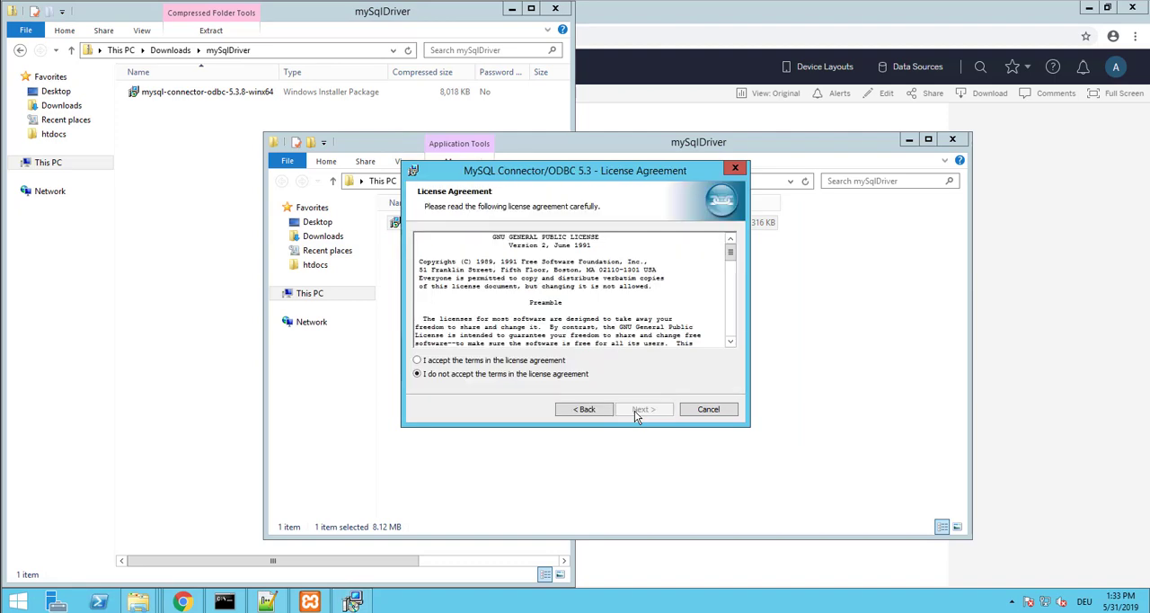
click(530, 361)
click(636, 411)
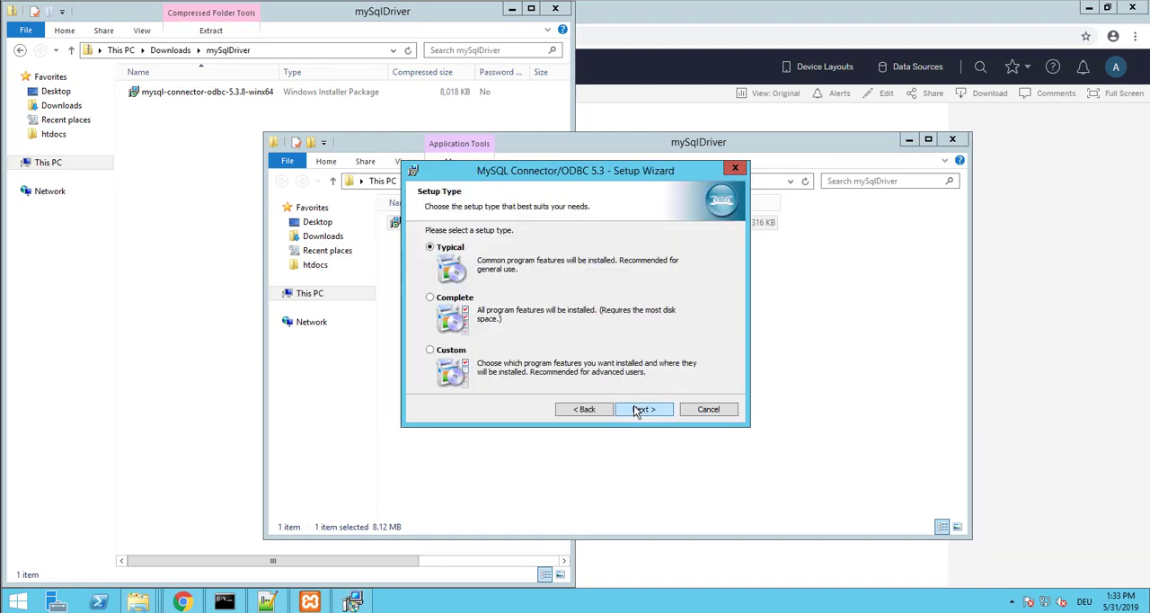
click(636, 410)
click(635, 410)
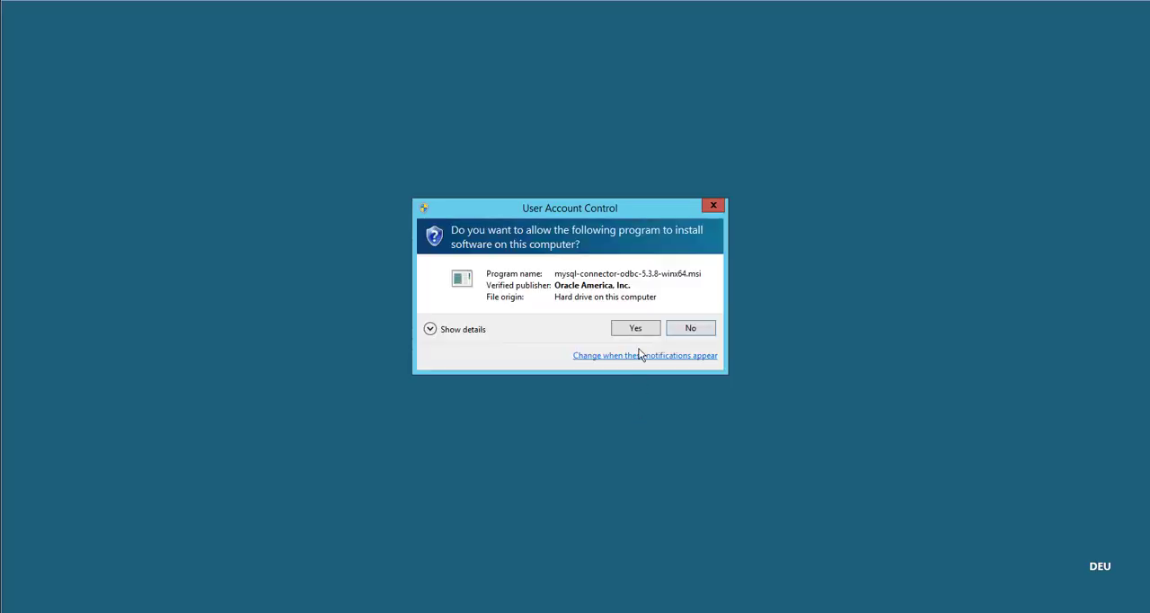
click(632, 331)
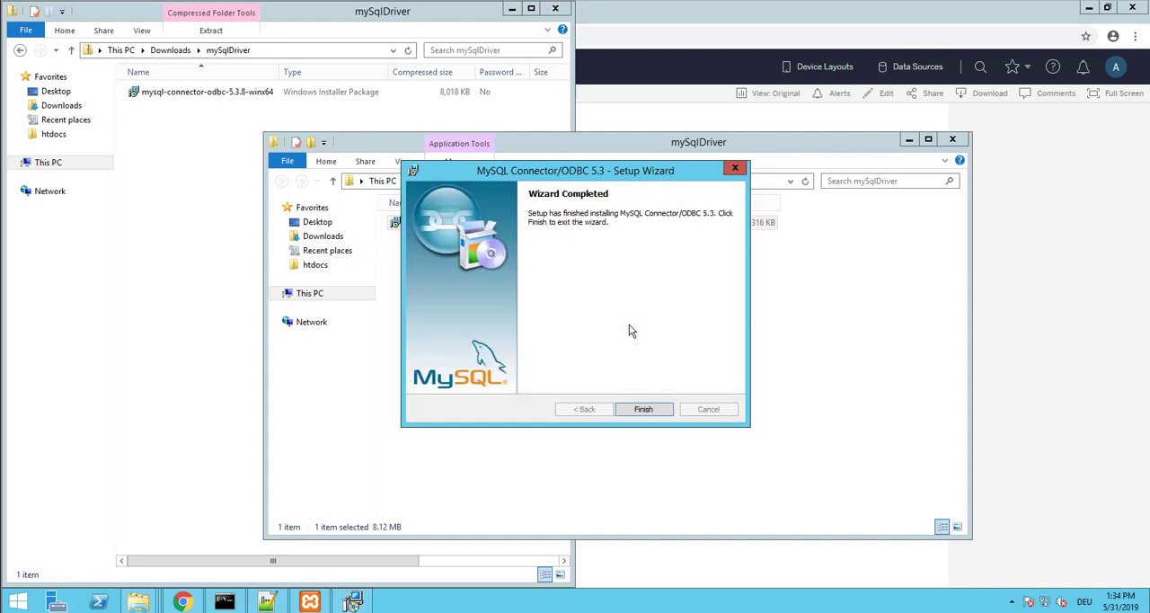
click(641, 410)
click(953, 142)
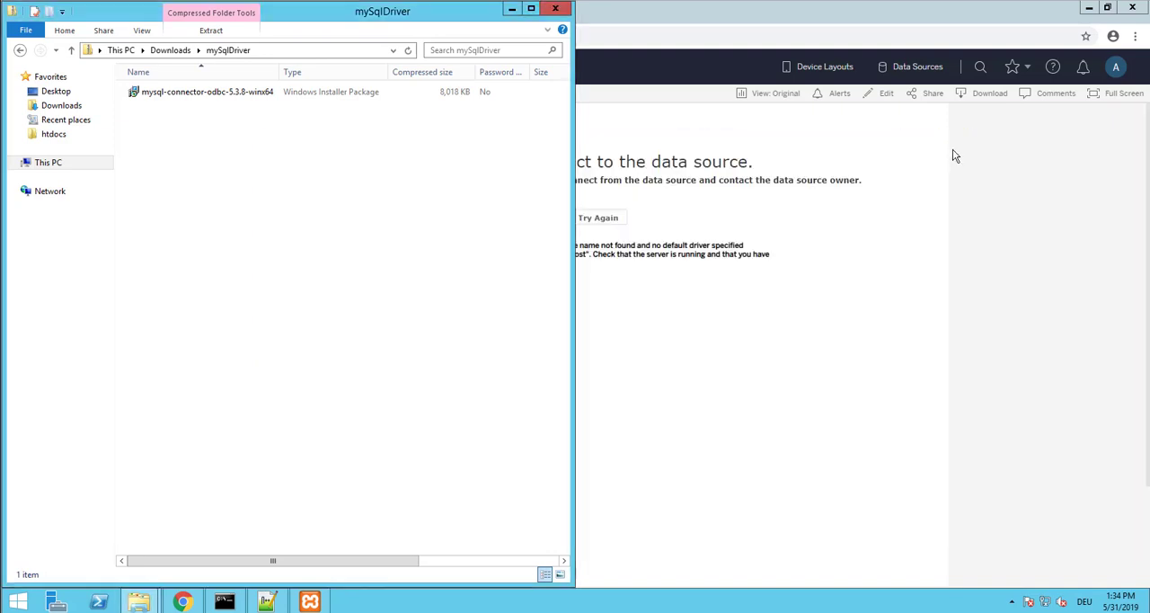
Switch to Chrome, retry the WriteBack data source connection, and show the Sales Director Overview in full screen
click(952, 153)
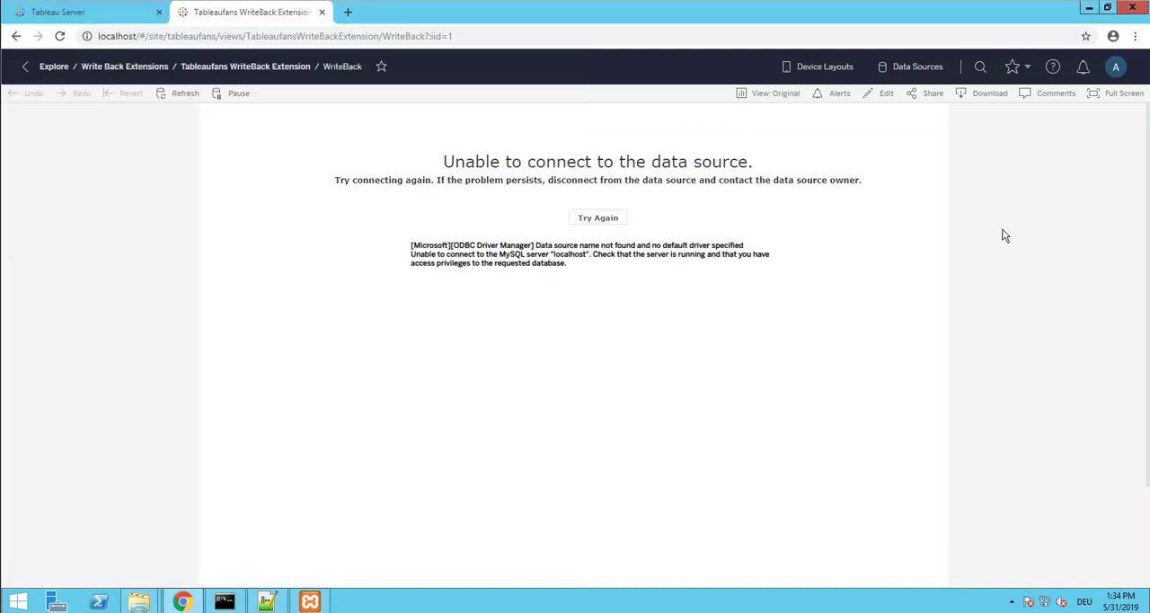
click(605, 217)
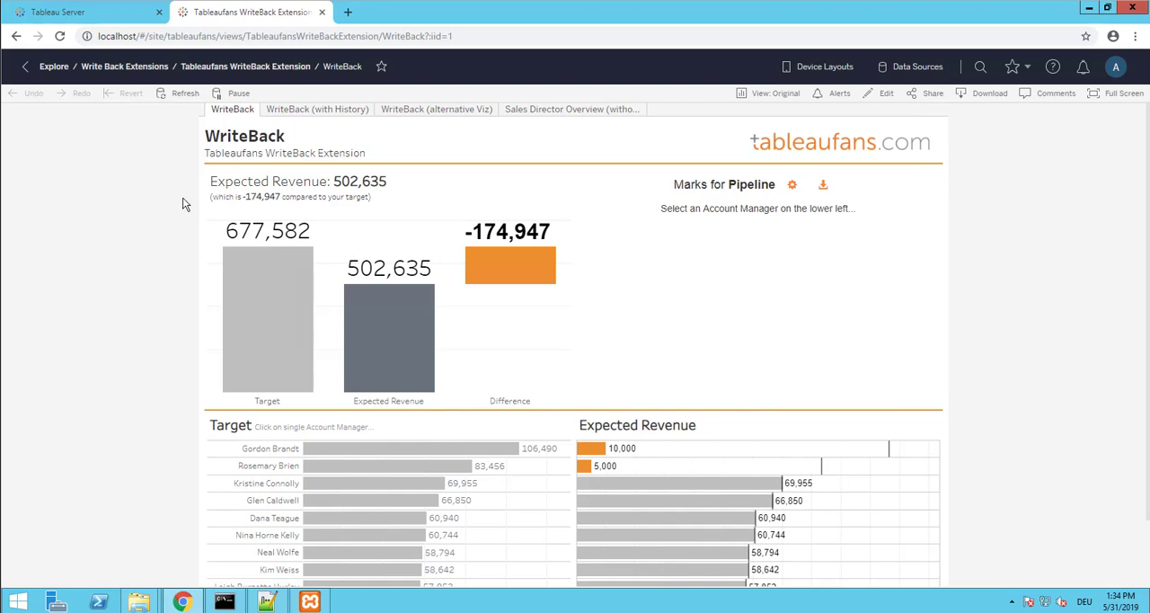
click(548, 114)
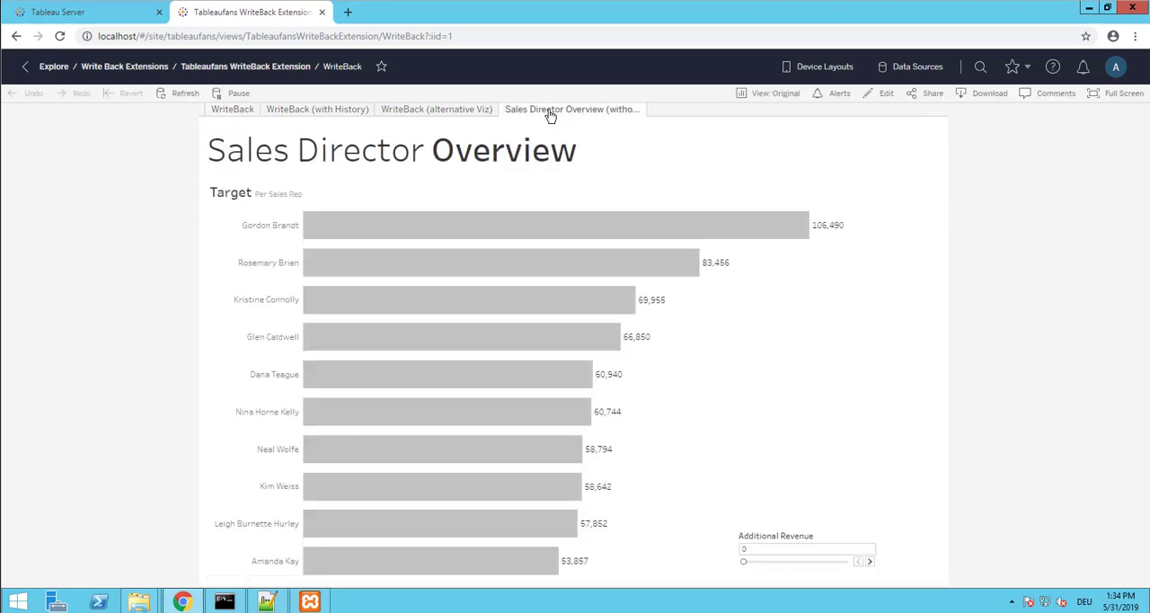
scroll(1100, 287, down, 1)
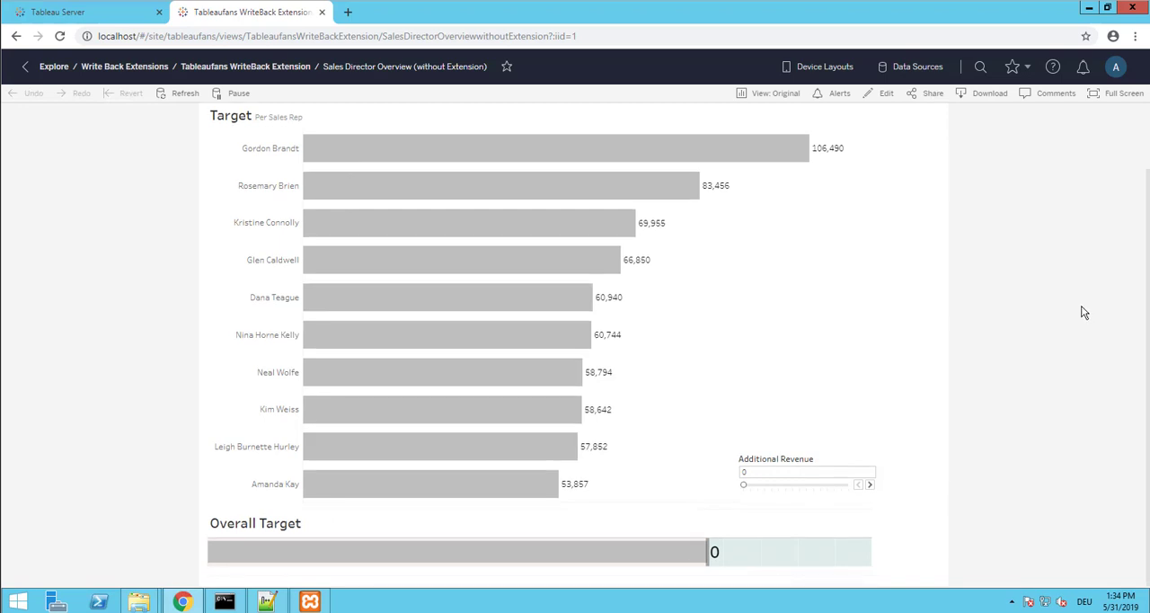
click(1114, 94)
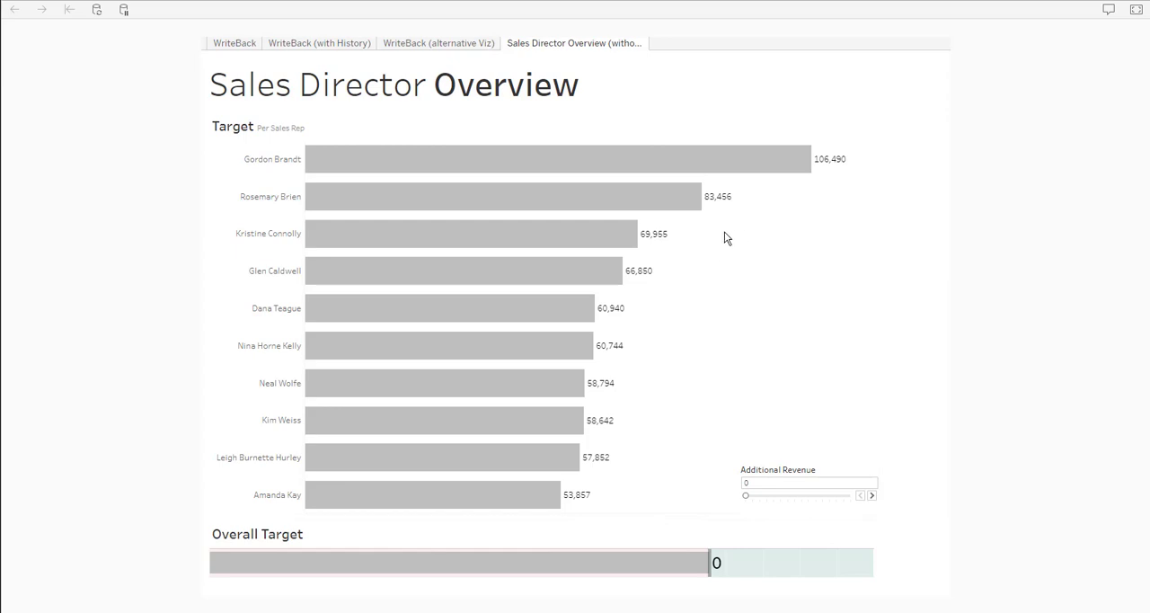
Select the Target bars of the third through tenth sales reps and set Additional Revenue to 140,000
drag(741, 231, 376, 508)
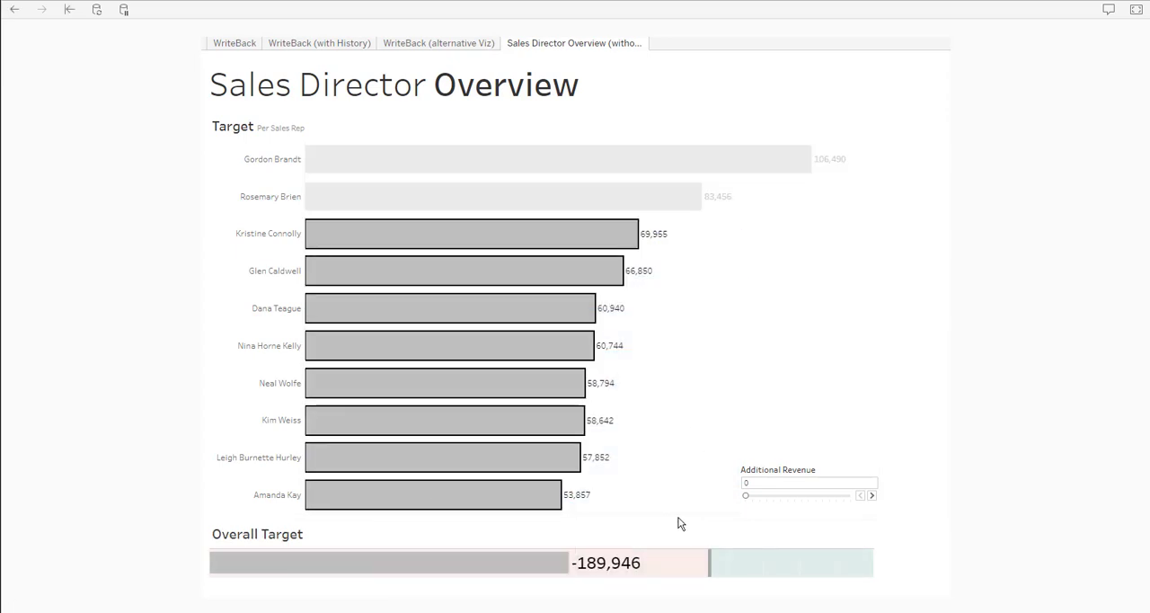
mouse_move(595, 567)
drag(747, 497, 799, 500)
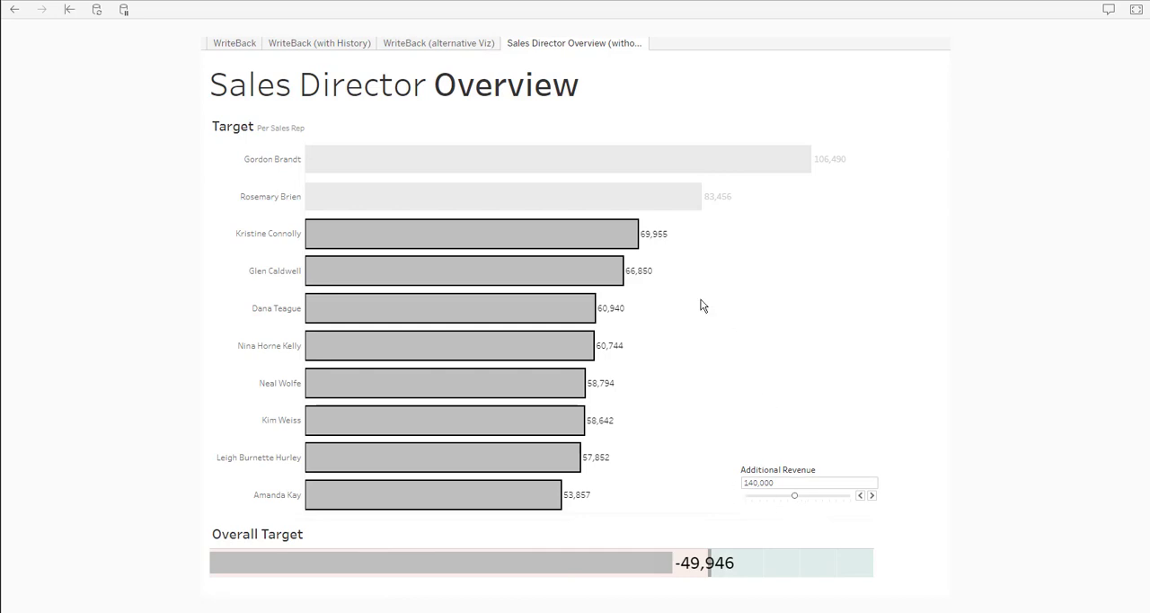
On the WriteBack dashboard, write back a revenue of 300000 for the third account manager and inspect the Difference bar's tooltip
click(237, 45)
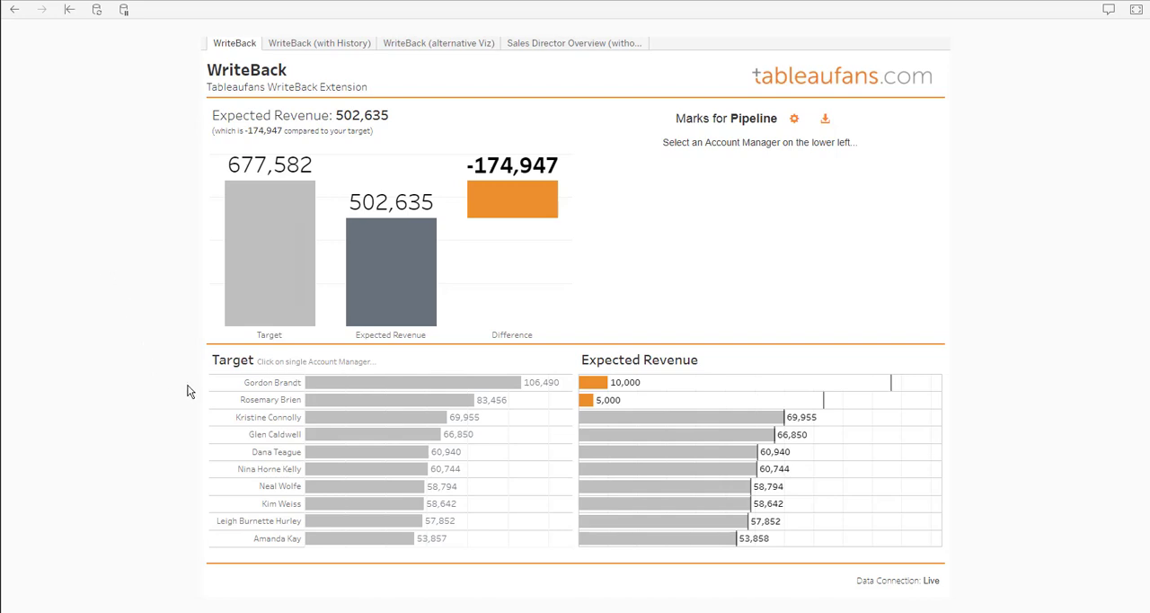
mouse_move(321, 424)
click(382, 418)
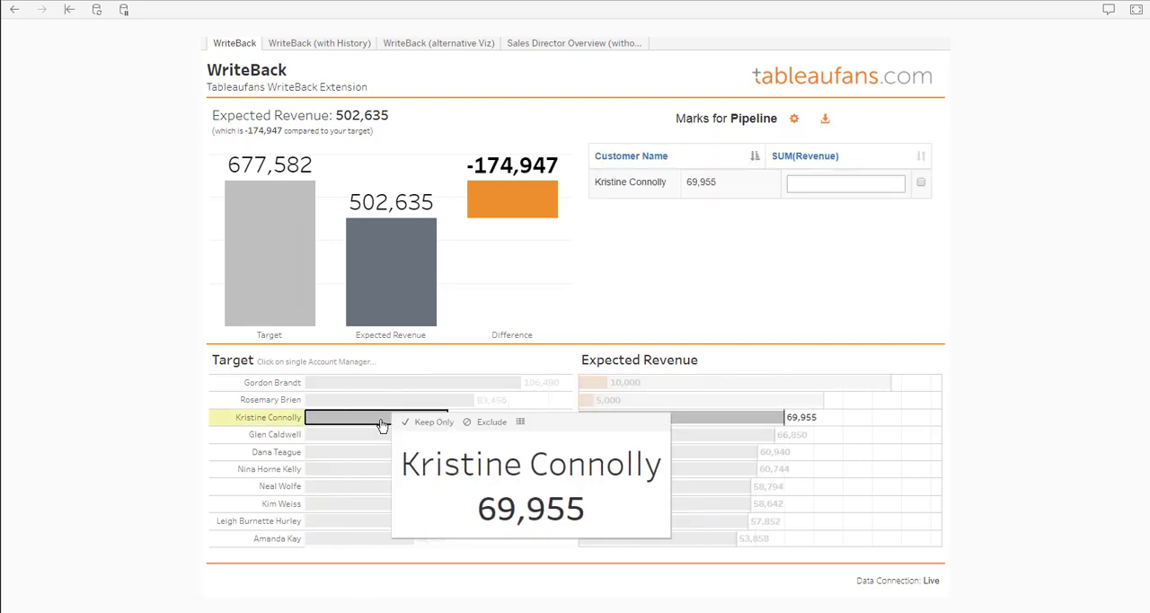
click(831, 188)
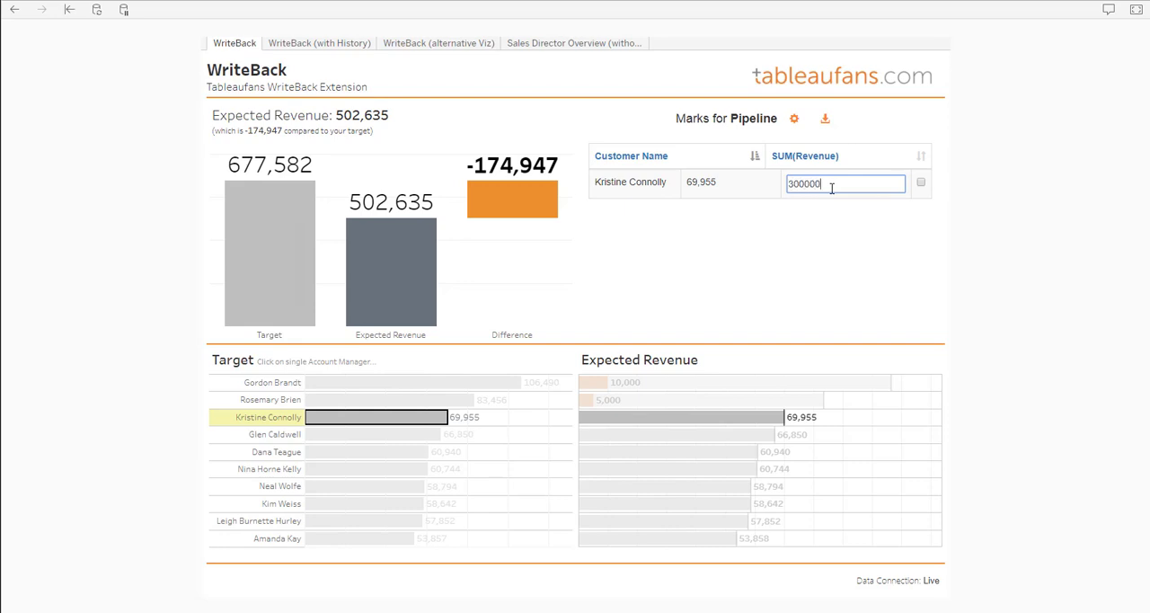
text(300000)
click(826, 122)
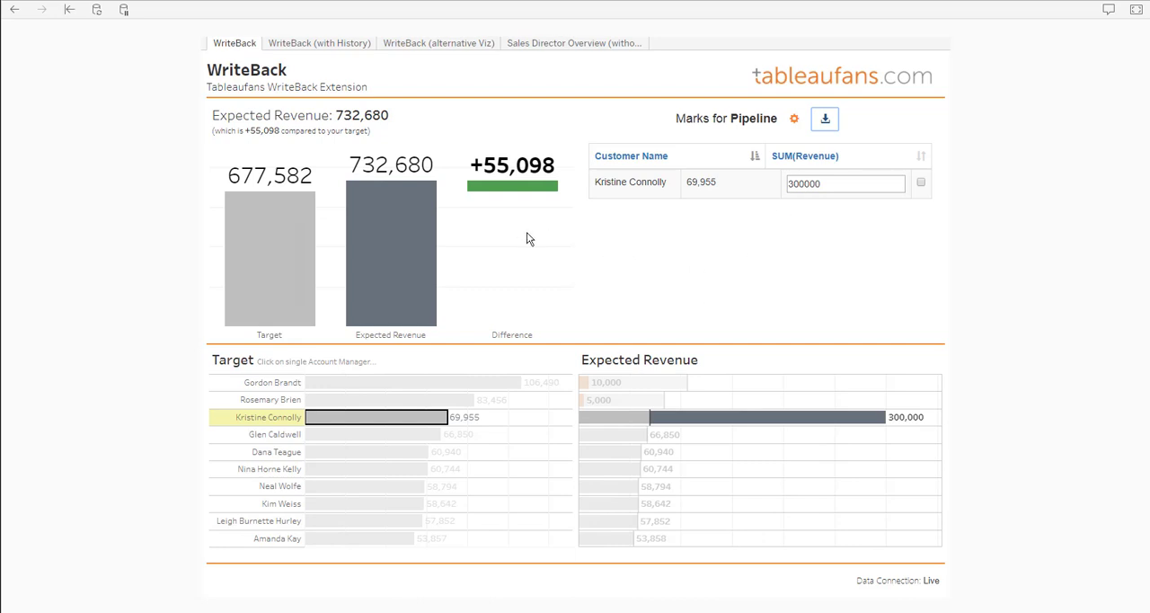
mouse_move(534, 195)
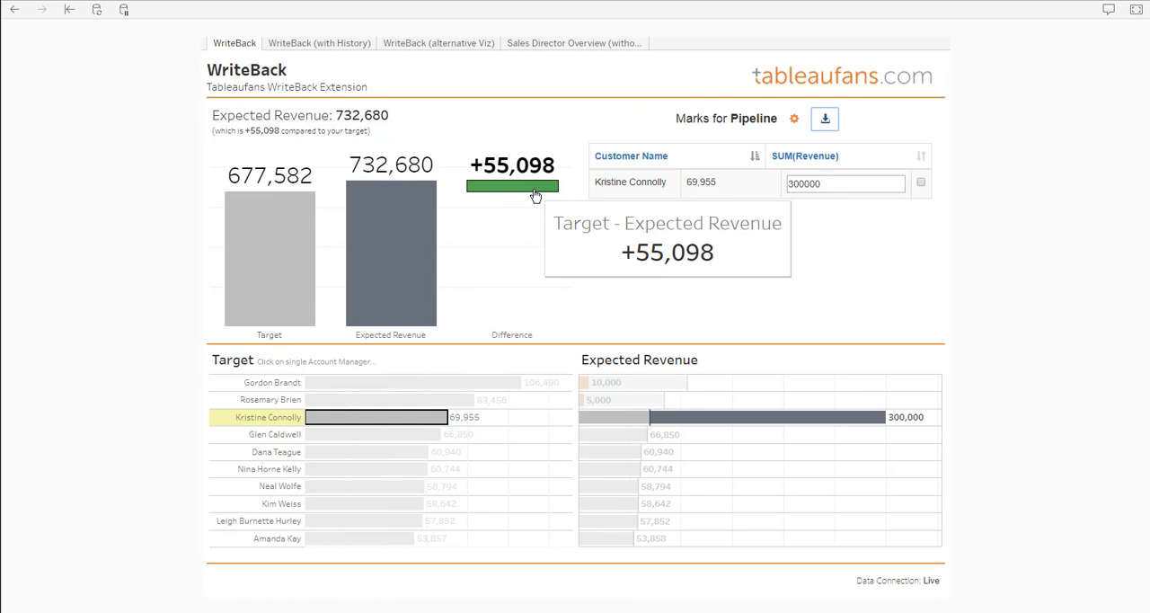
Write back a revenue of 200000 for the fourth account manager and clear the selection
click(402, 440)
click(804, 186)
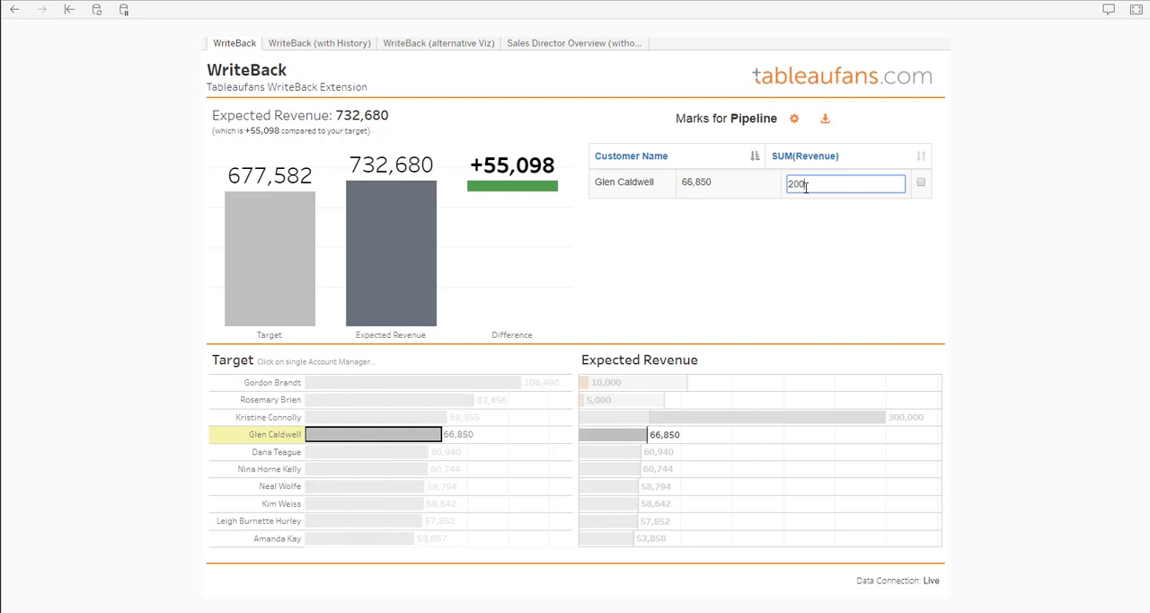
click(825, 124)
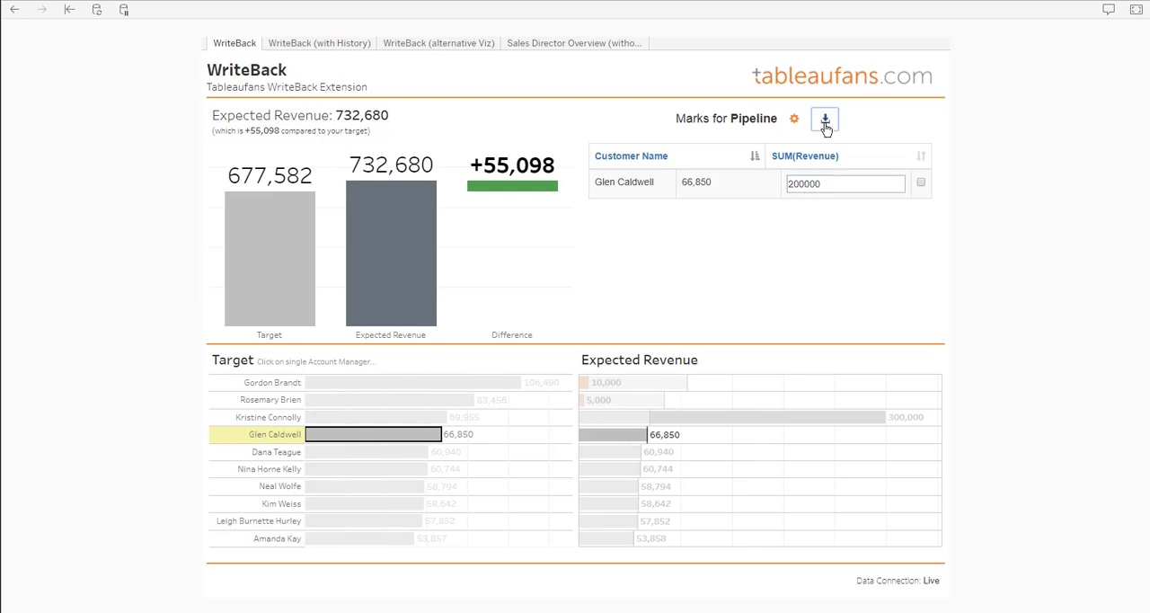
click(417, 439)
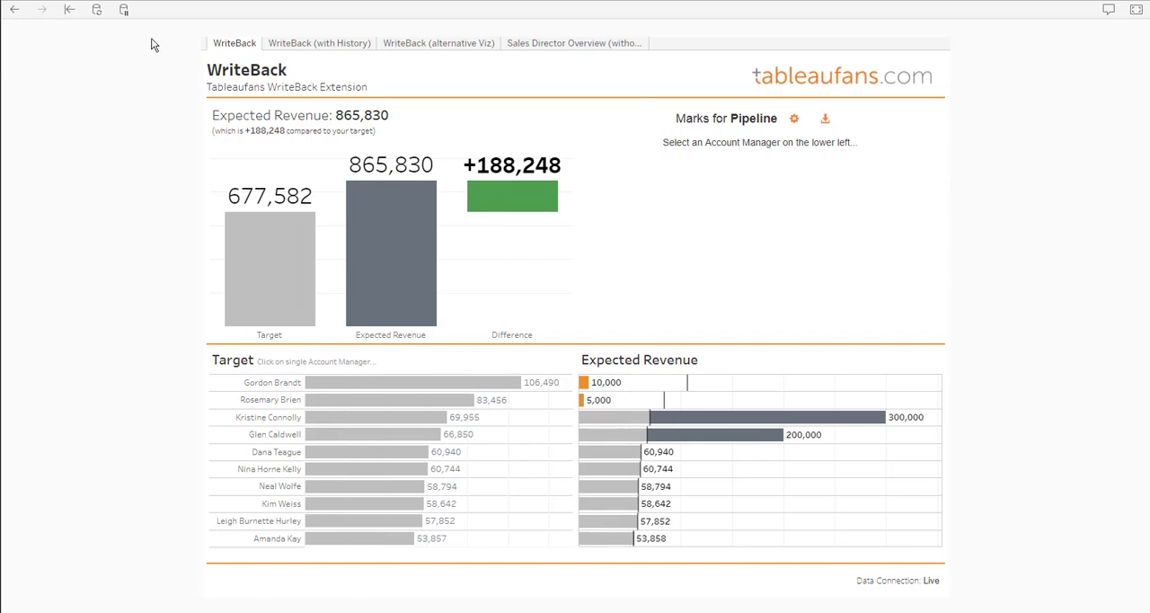
Leave full screen and go back through the Write Back Extensions project to the top-level Explore projects
click(1136, 11)
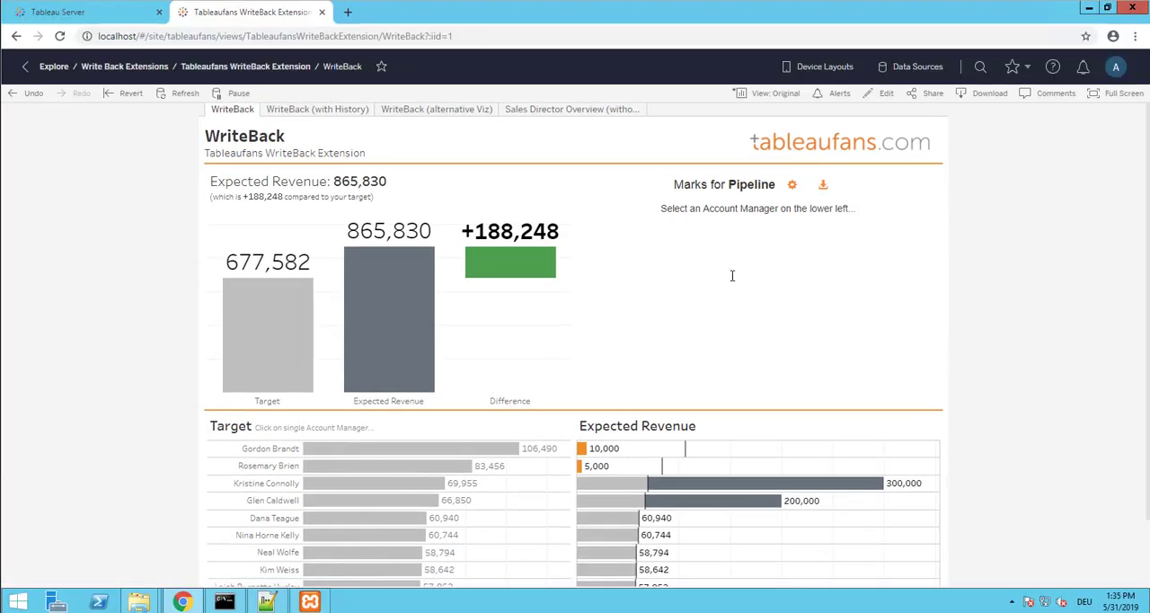
click(124, 66)
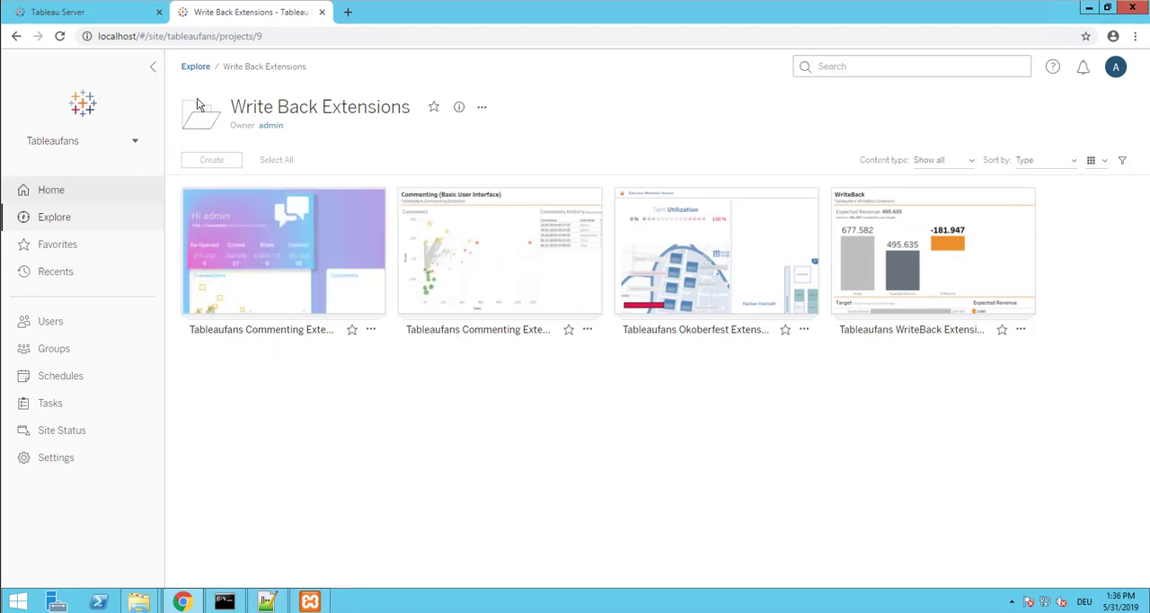
click(195, 70)
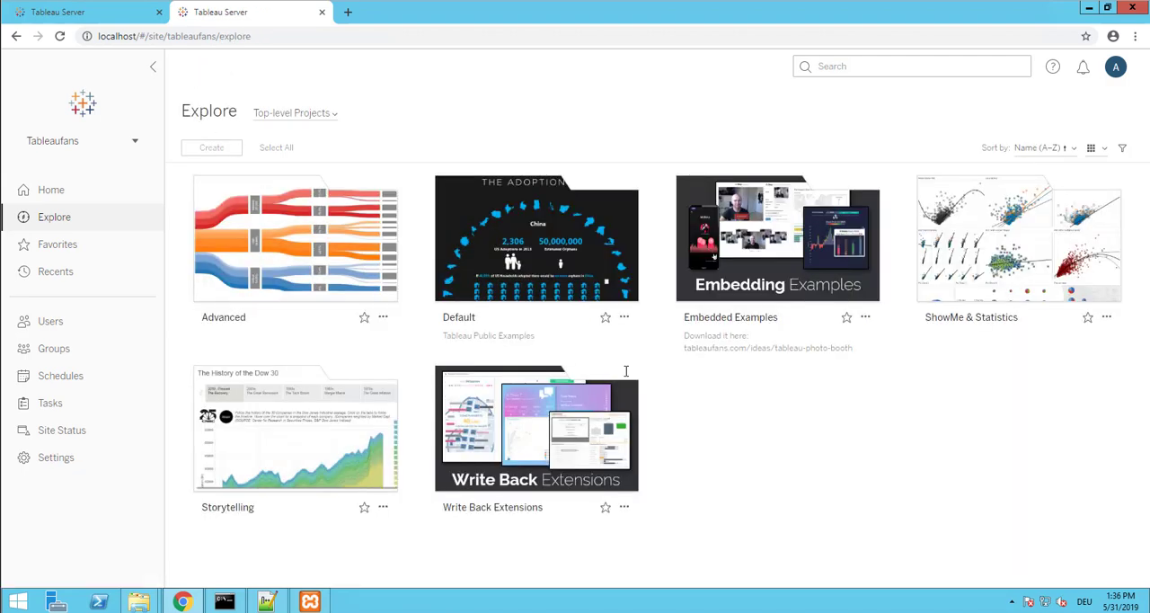